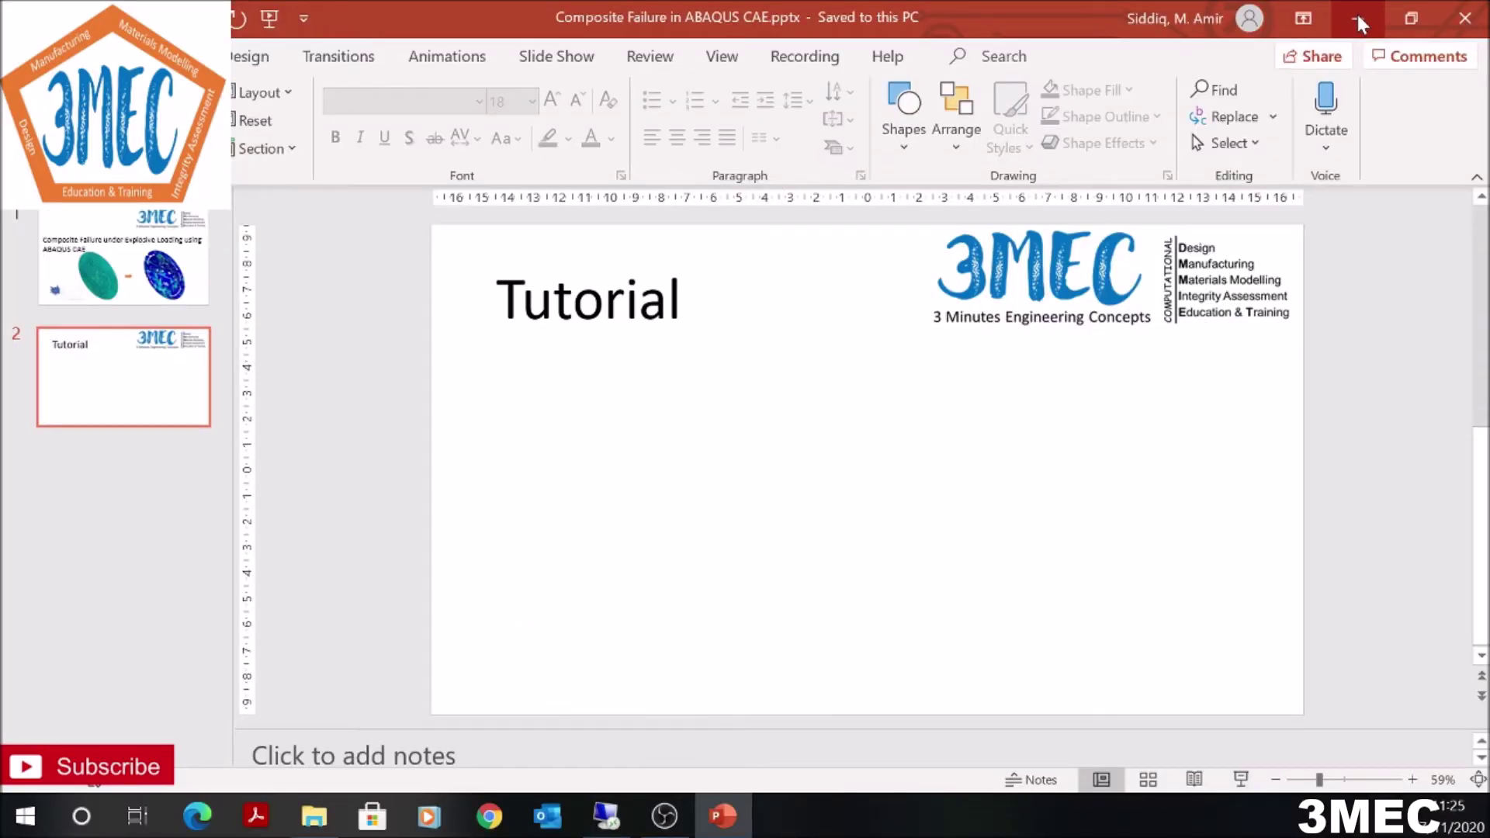
# Step: Minimize the PowerPoint composite failure presentation window
pyautogui.click(1357, 17)
# Step: Bring Abaqus/CAE forward, dismiss the Macro Manager, and animate the Mises stress time history
pyautogui.click(834, 817)
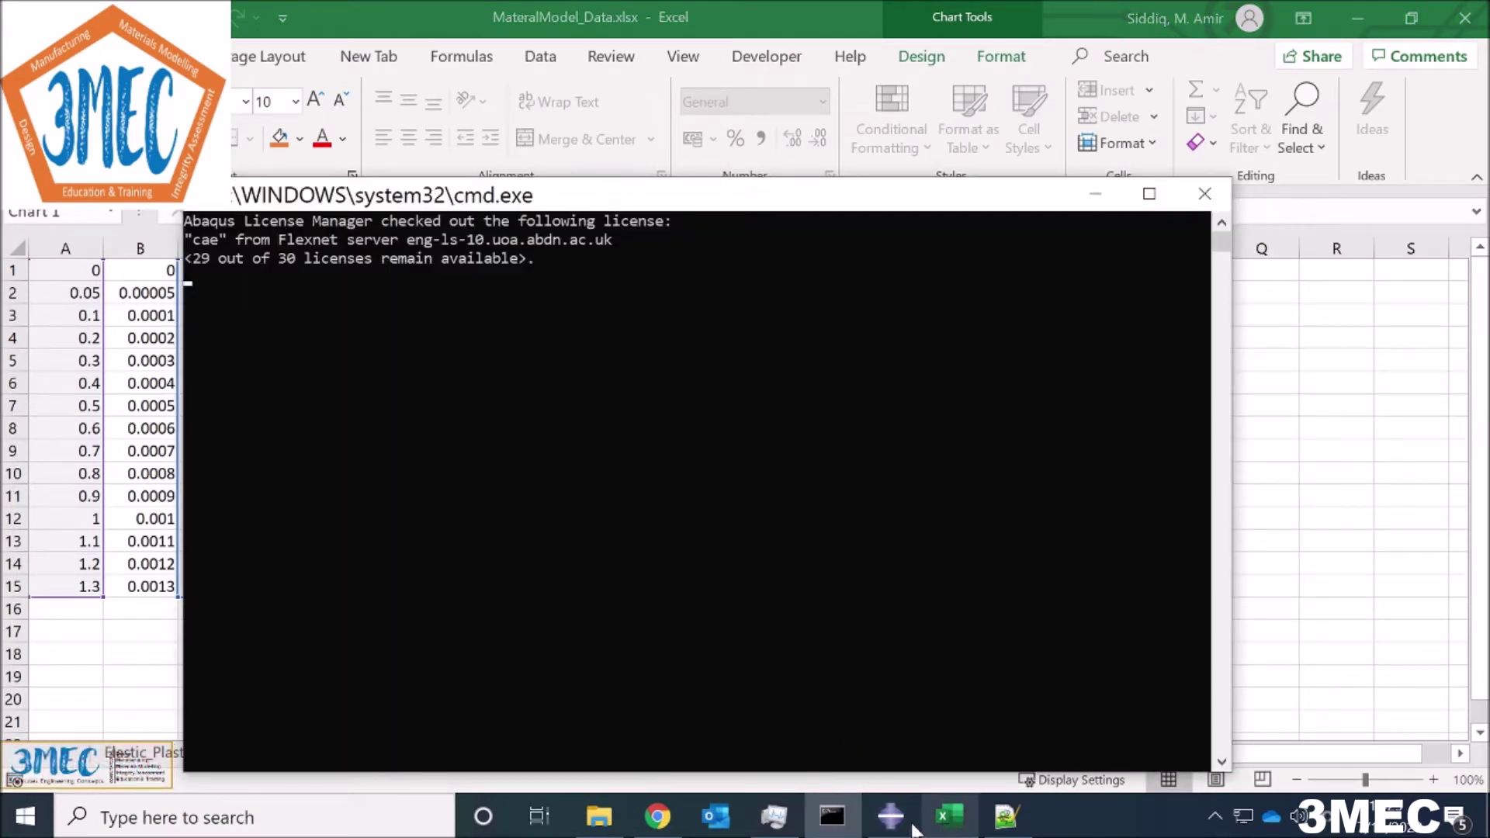
pyautogui.click(891, 817)
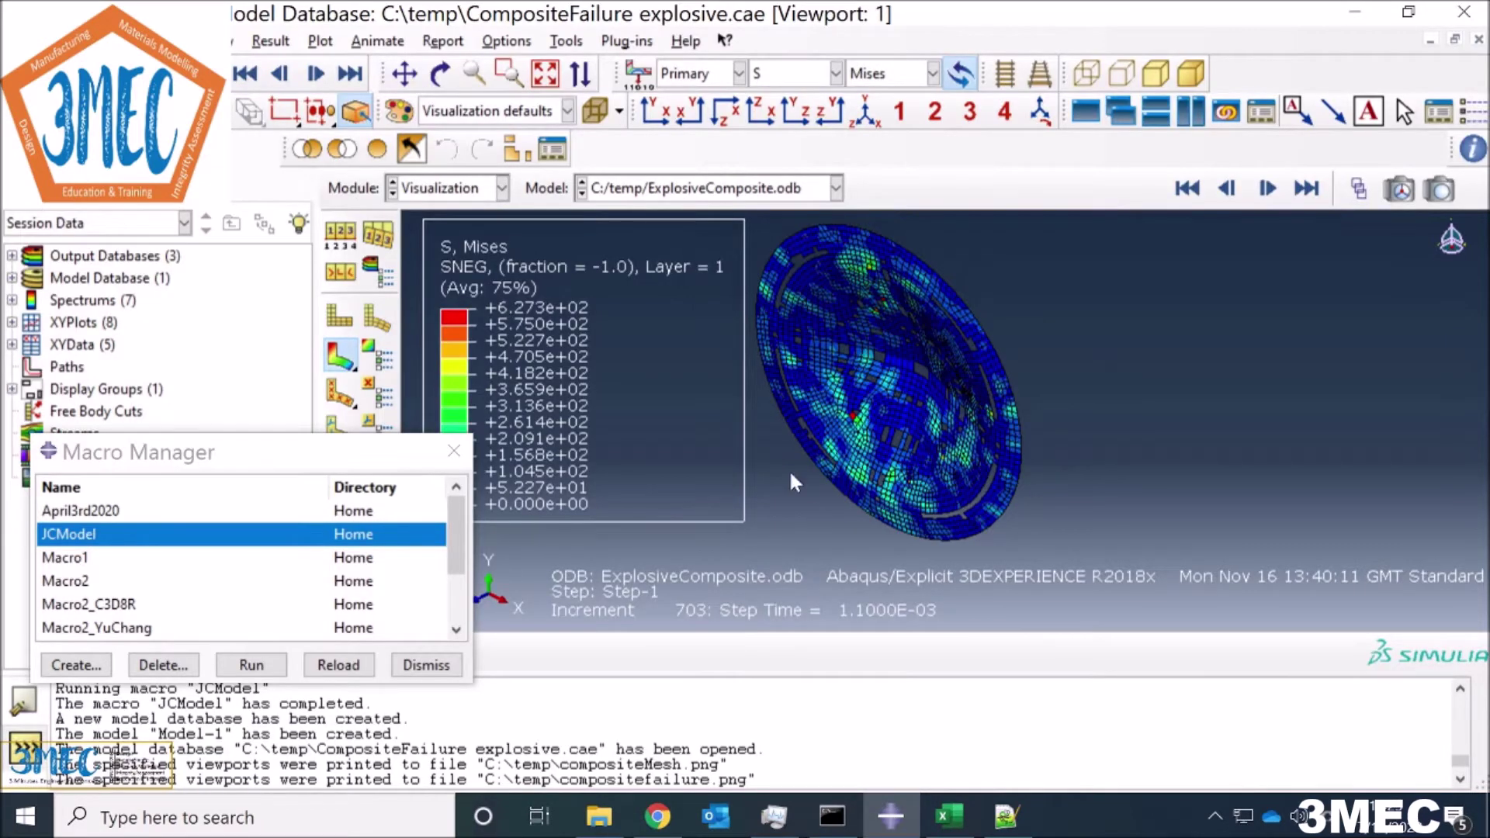
pyautogui.click(497, 194)
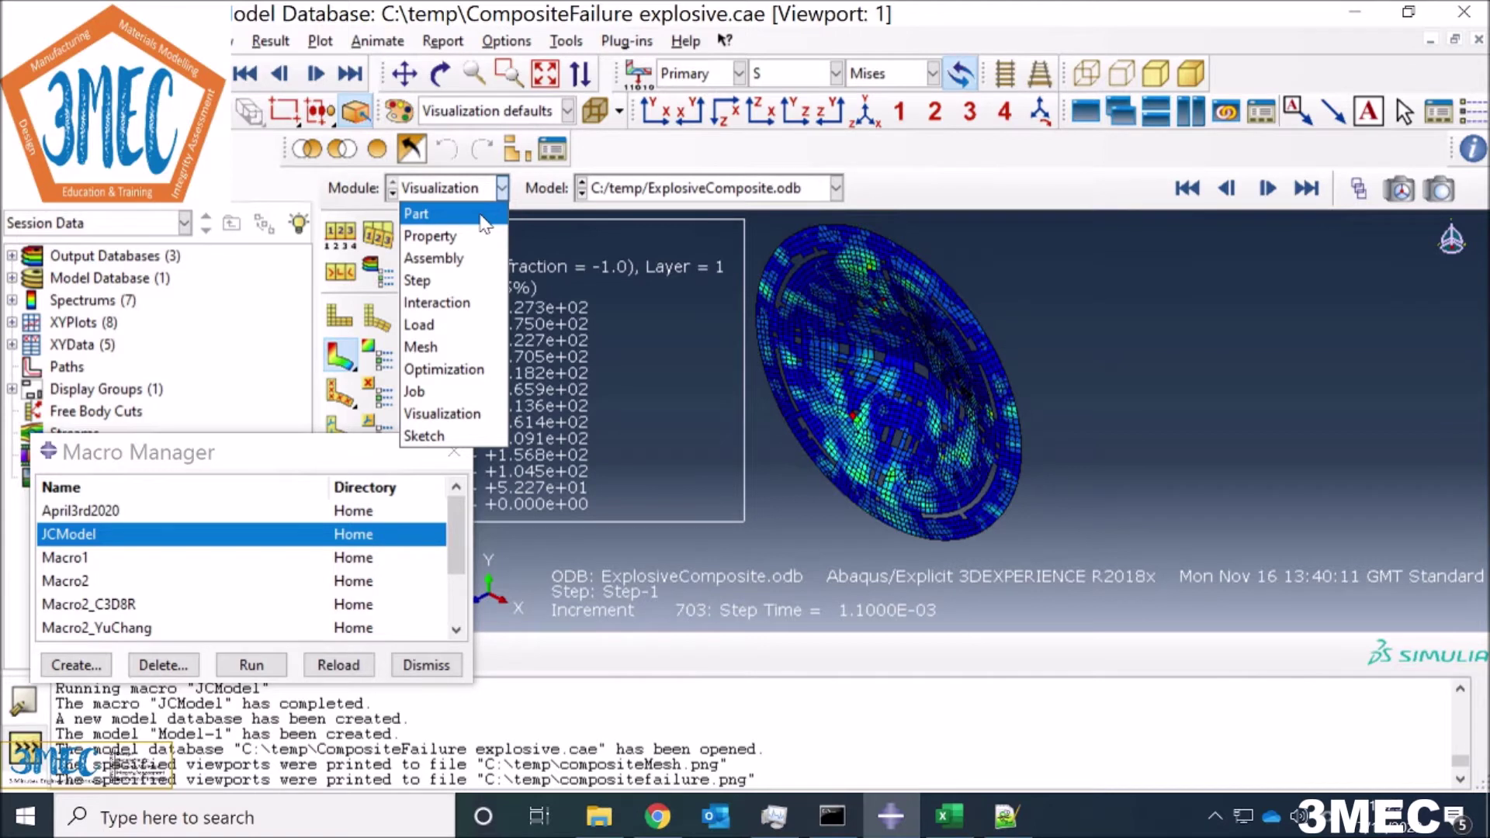
pyautogui.click(1145, 458)
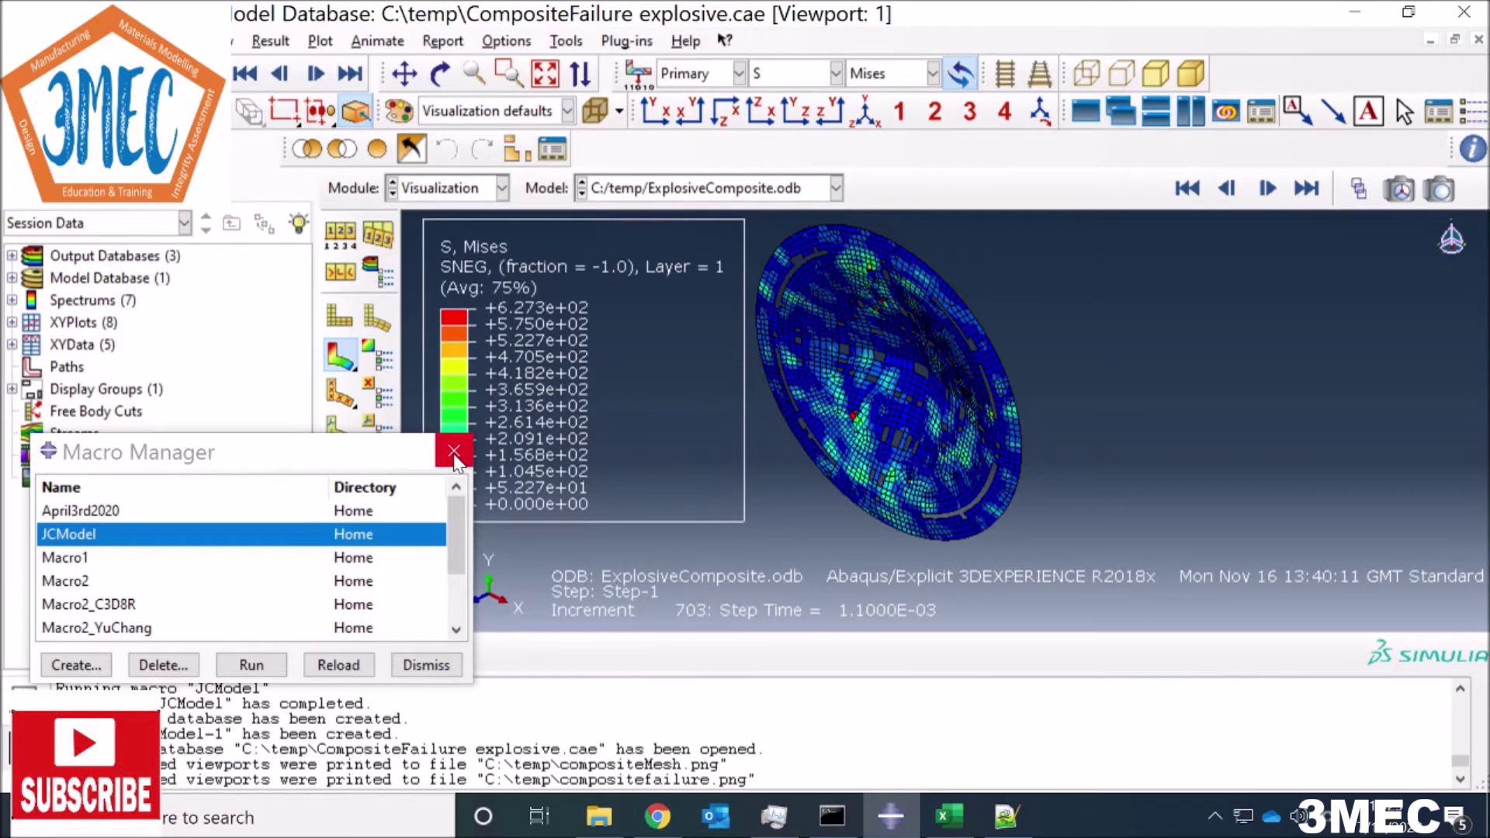
pyautogui.click(427, 666)
pyautogui.click(375, 512)
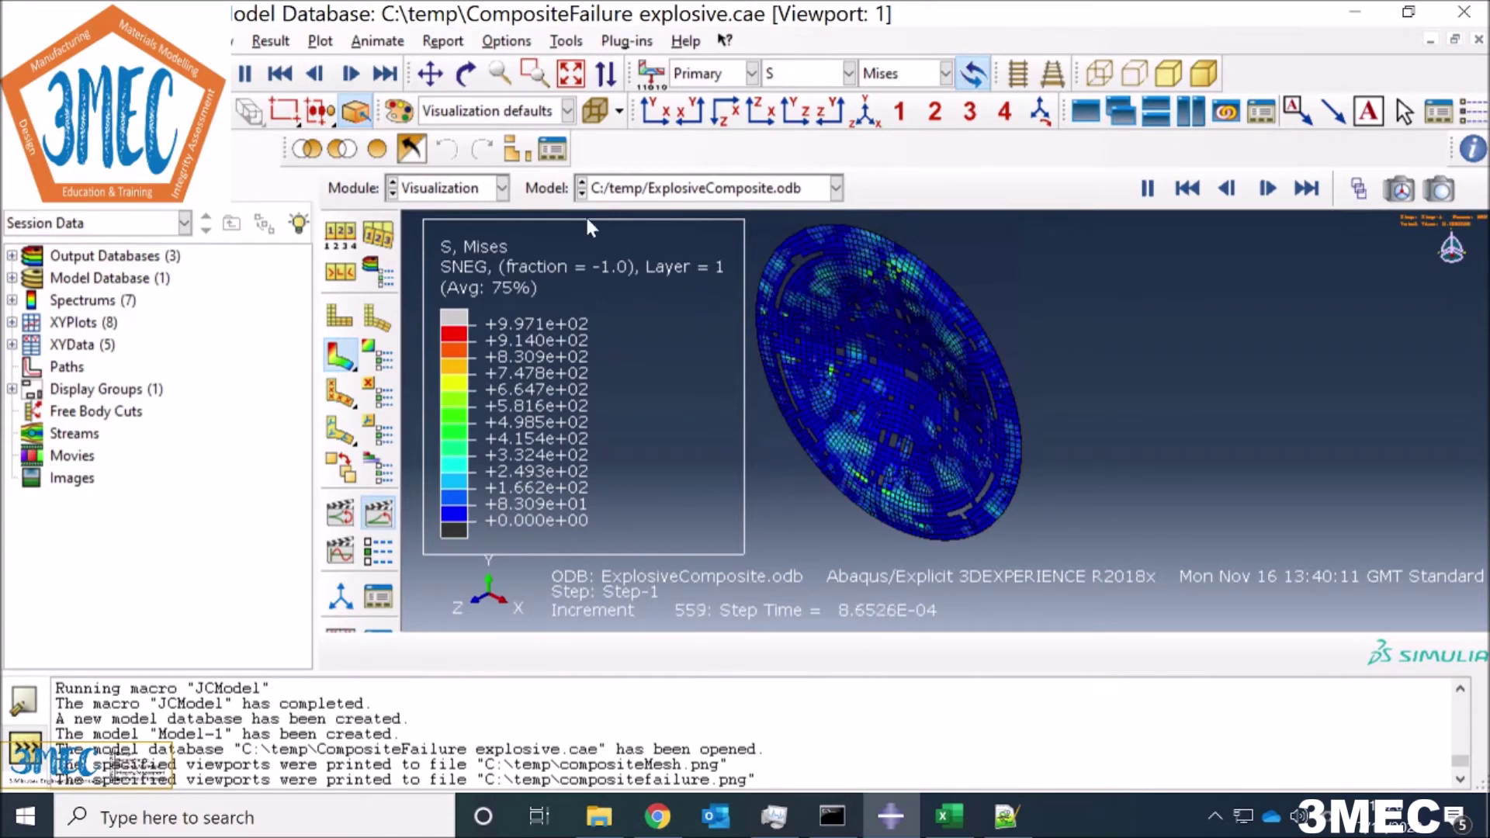
# Step: Switch to the Part module to display the disk part Part-2
pyautogui.click(501, 190)
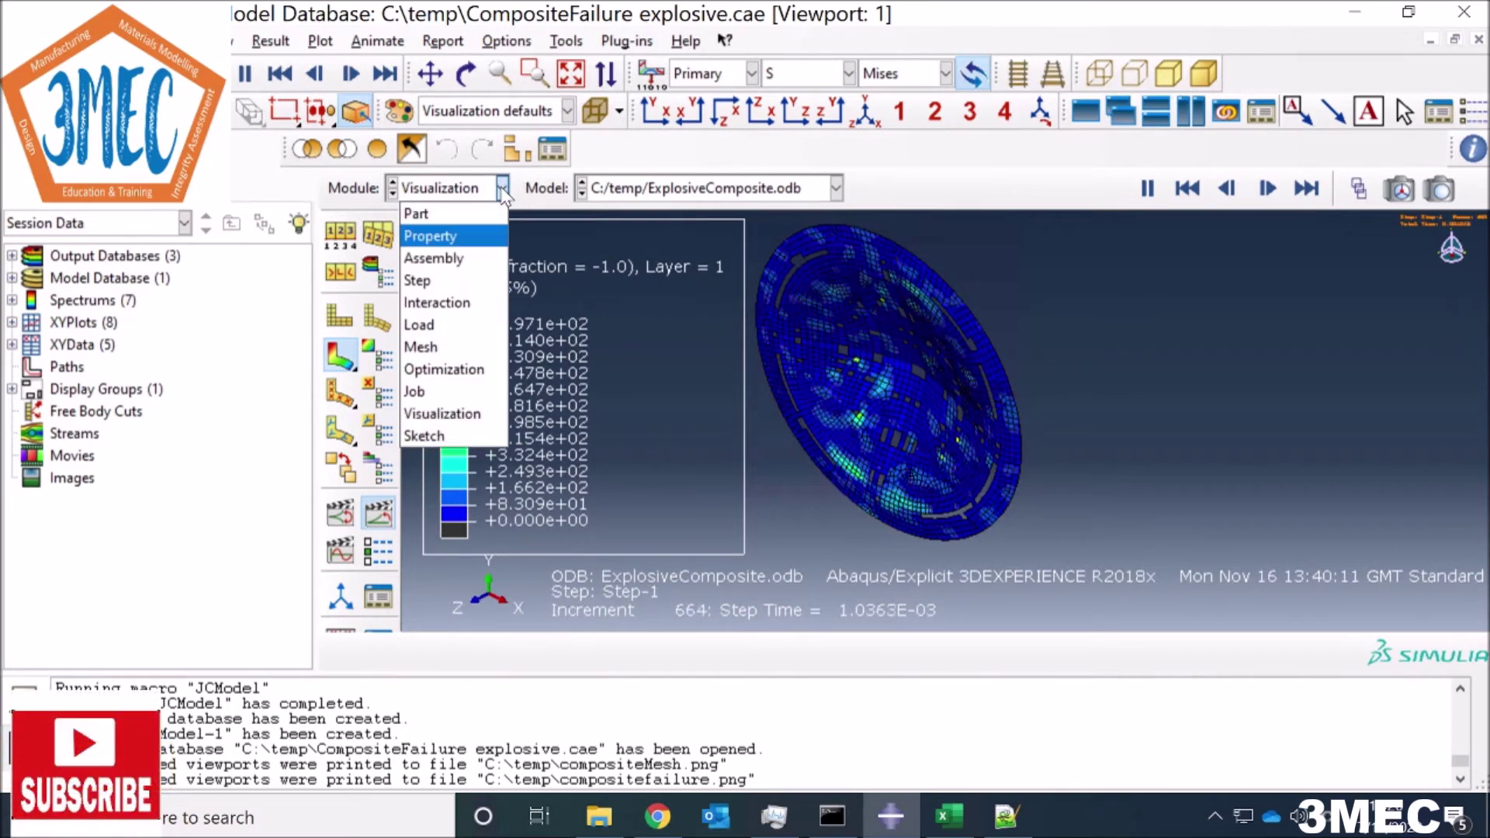
pyautogui.click(467, 211)
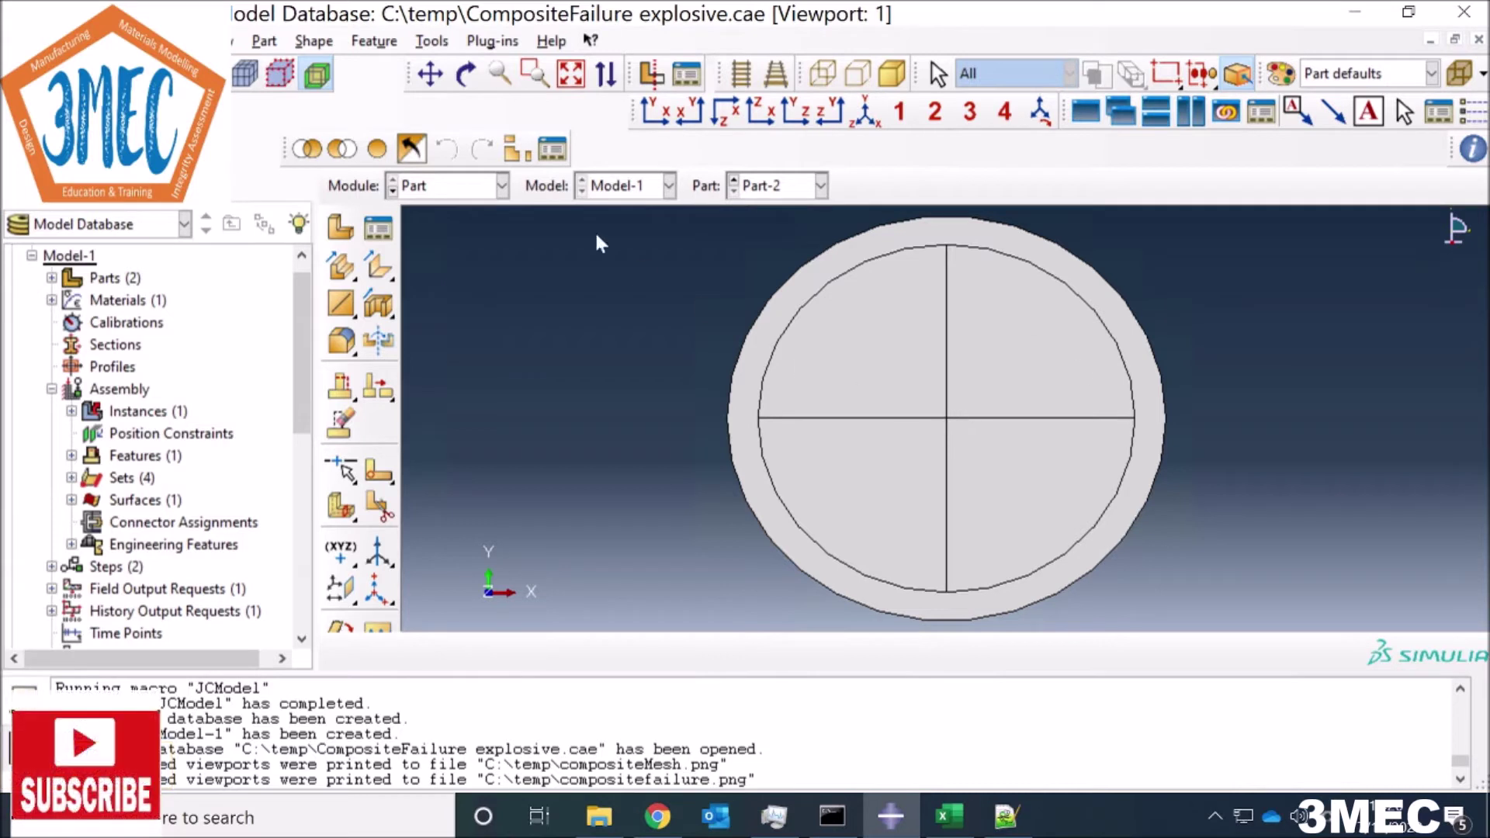
# Step: Create Part-3 as a 3D deformable planar shell and enter its sketcher
pyautogui.click(340, 227)
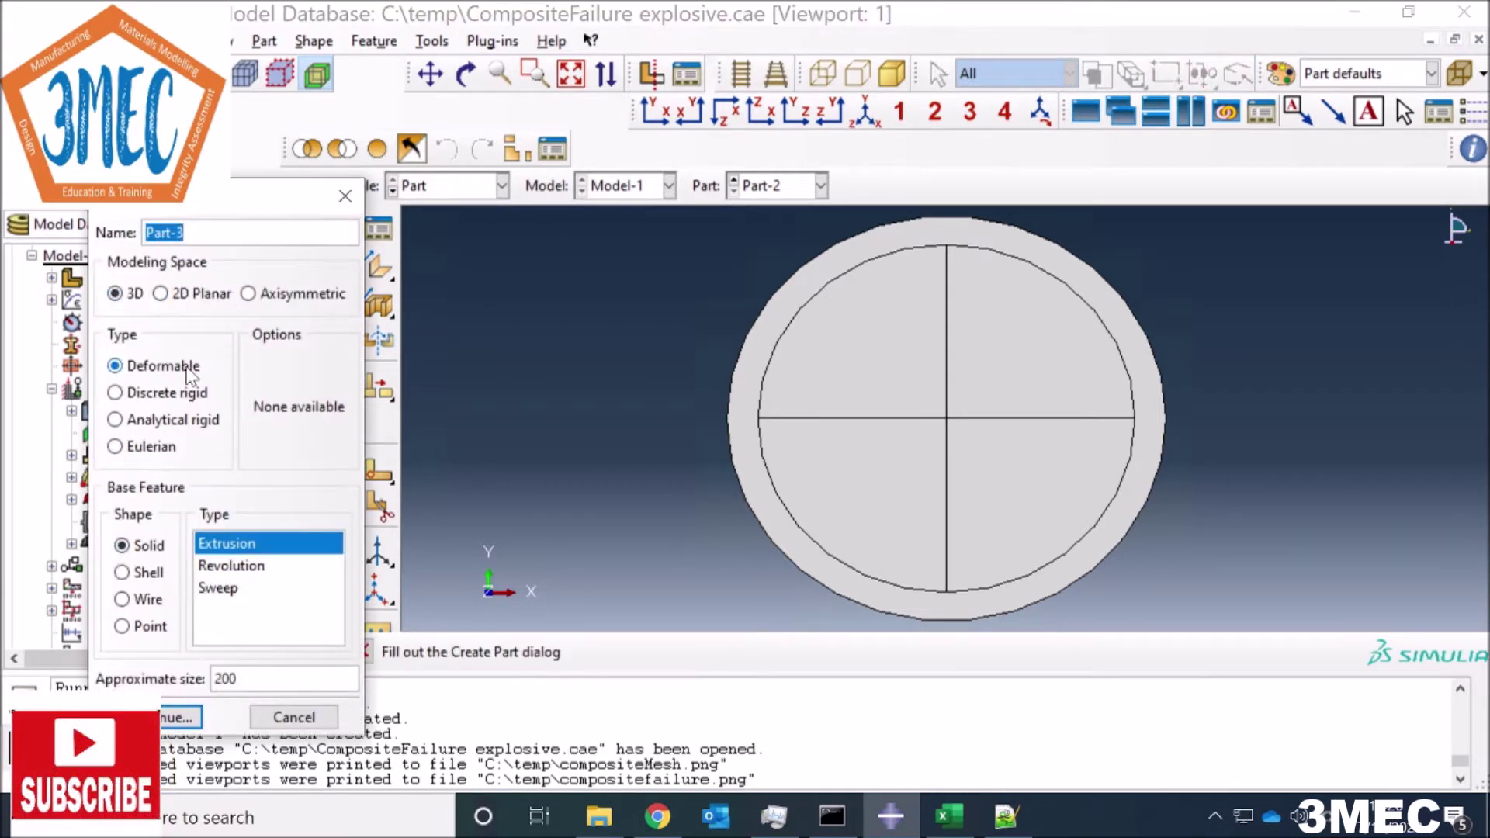
pyautogui.click(124, 573)
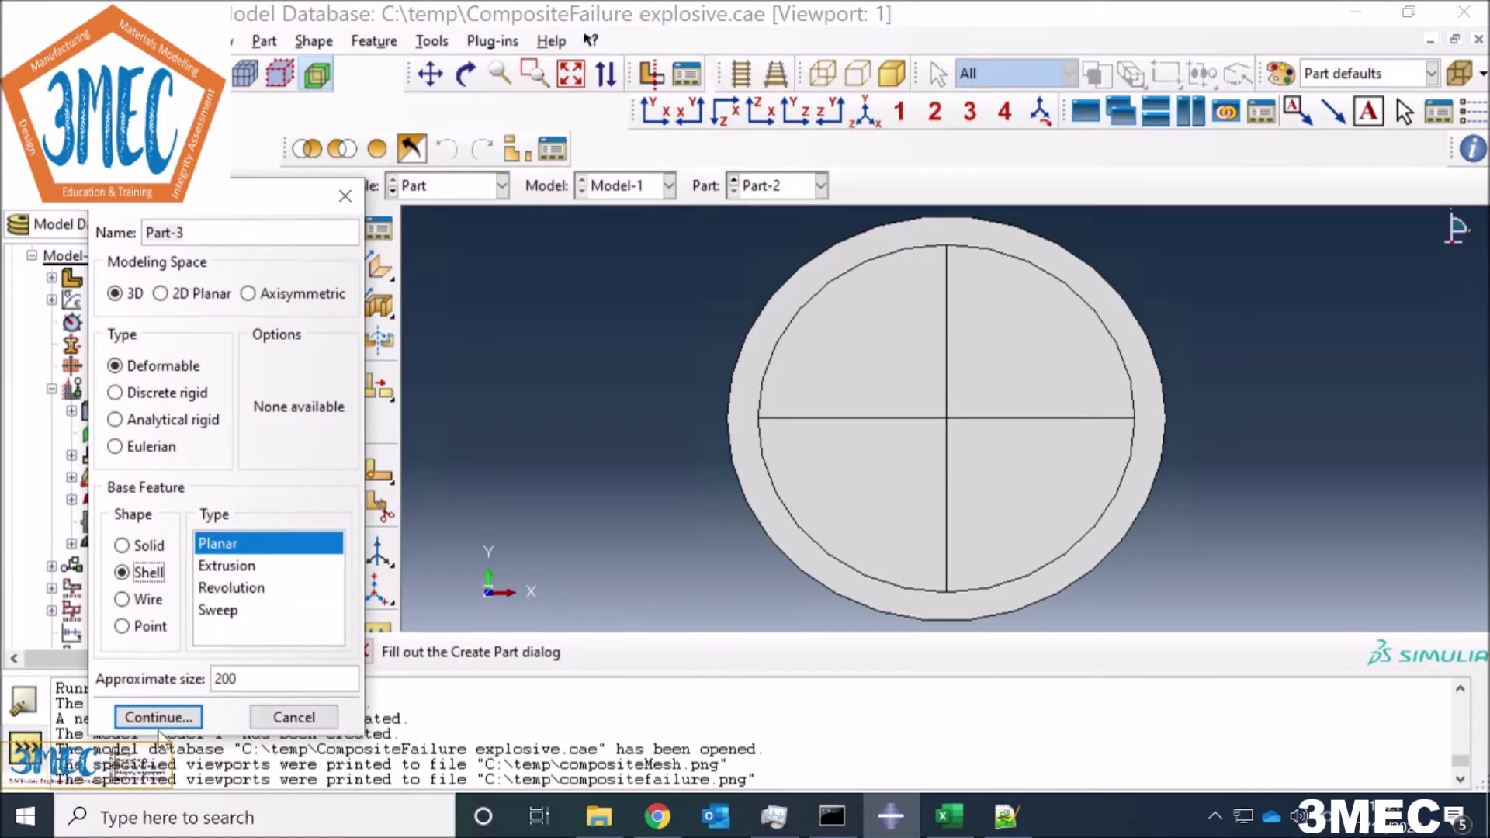
pyautogui.click(161, 718)
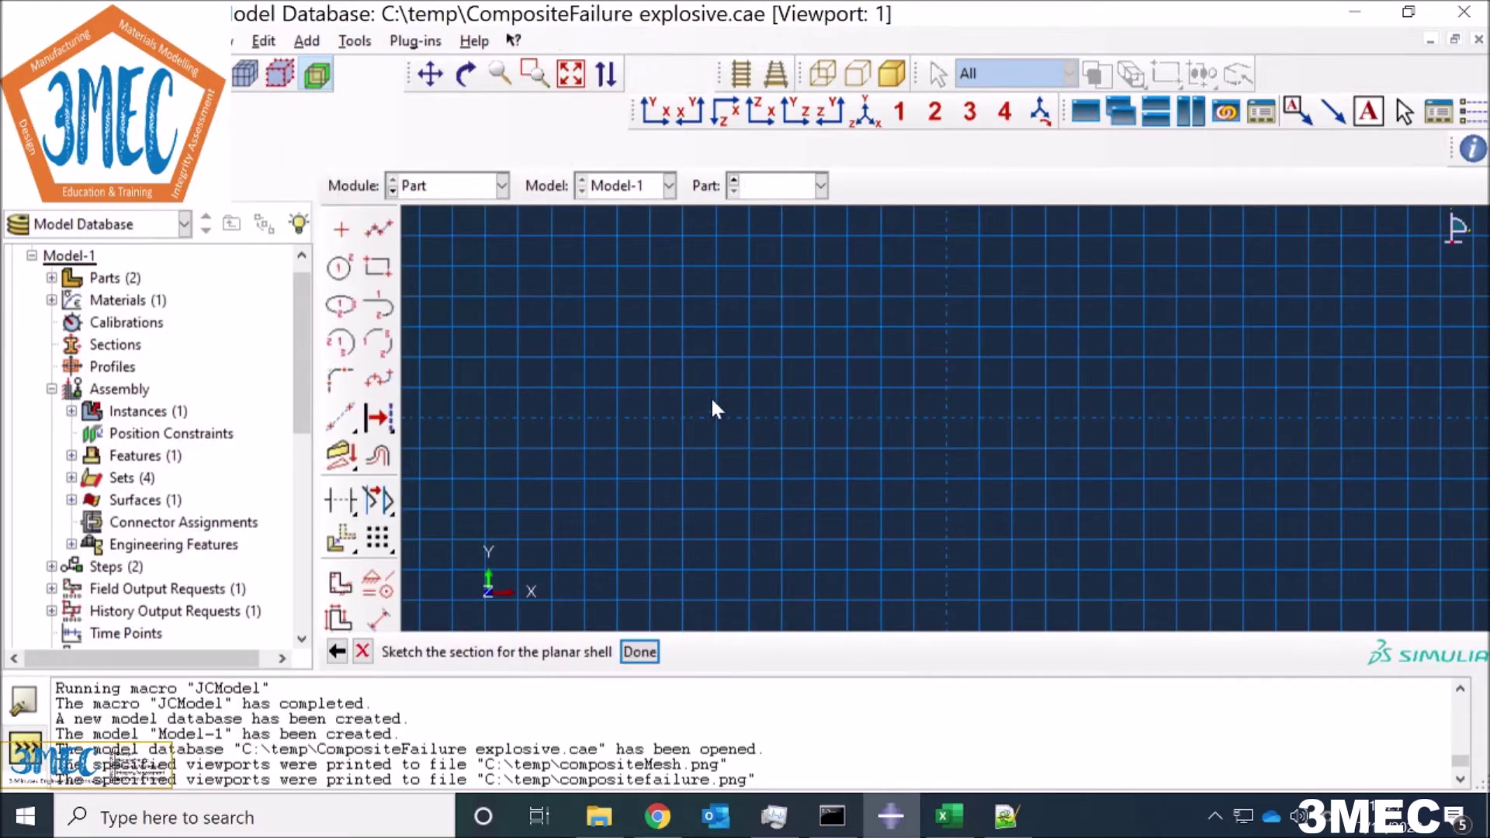
# Step: Sketch a circle centred at the origin to form the Part-3 disk, shown in isometric view
pyautogui.click(340, 268)
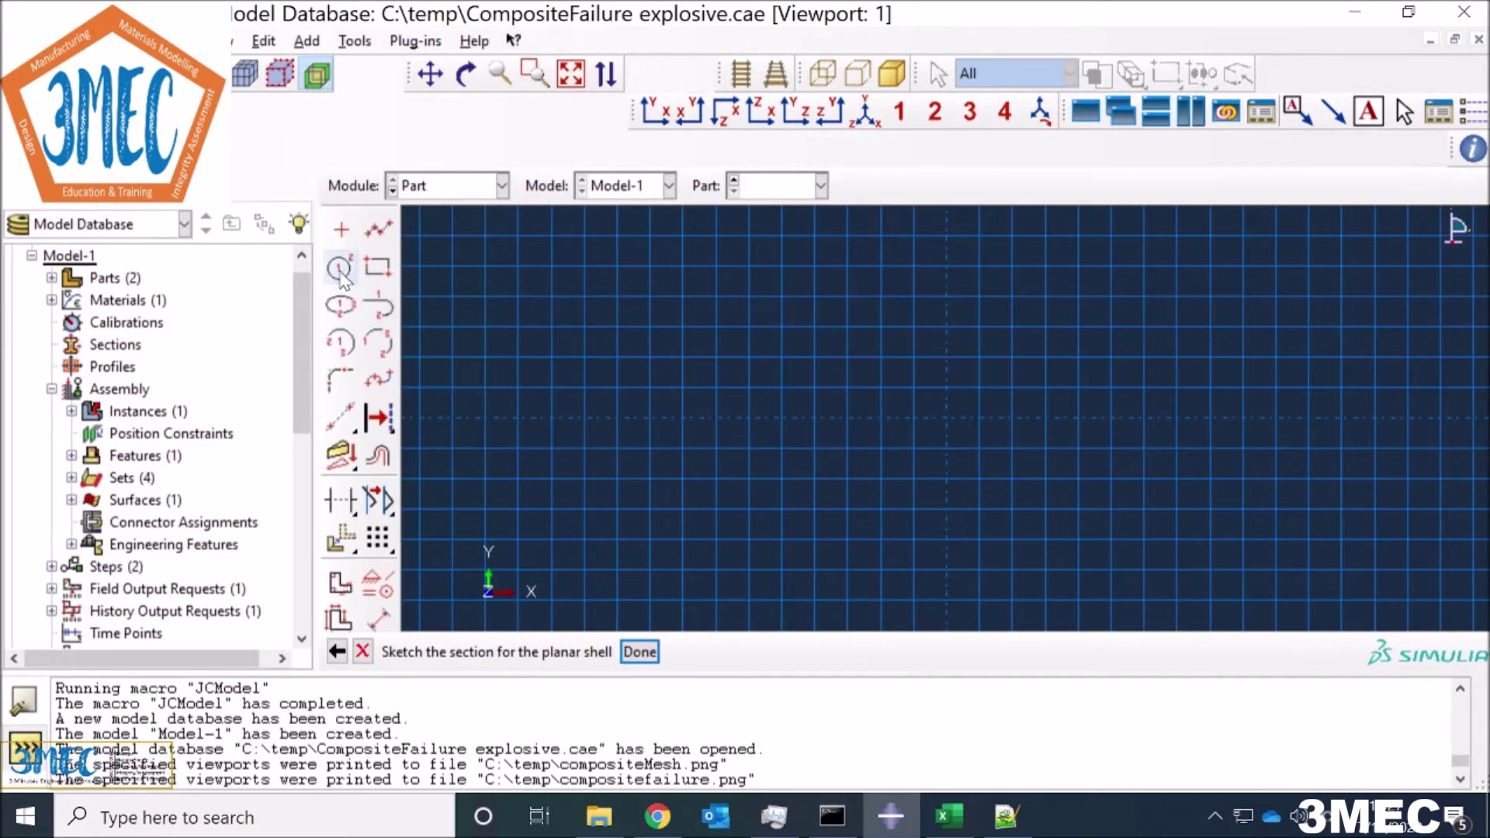
pyautogui.click(946, 419)
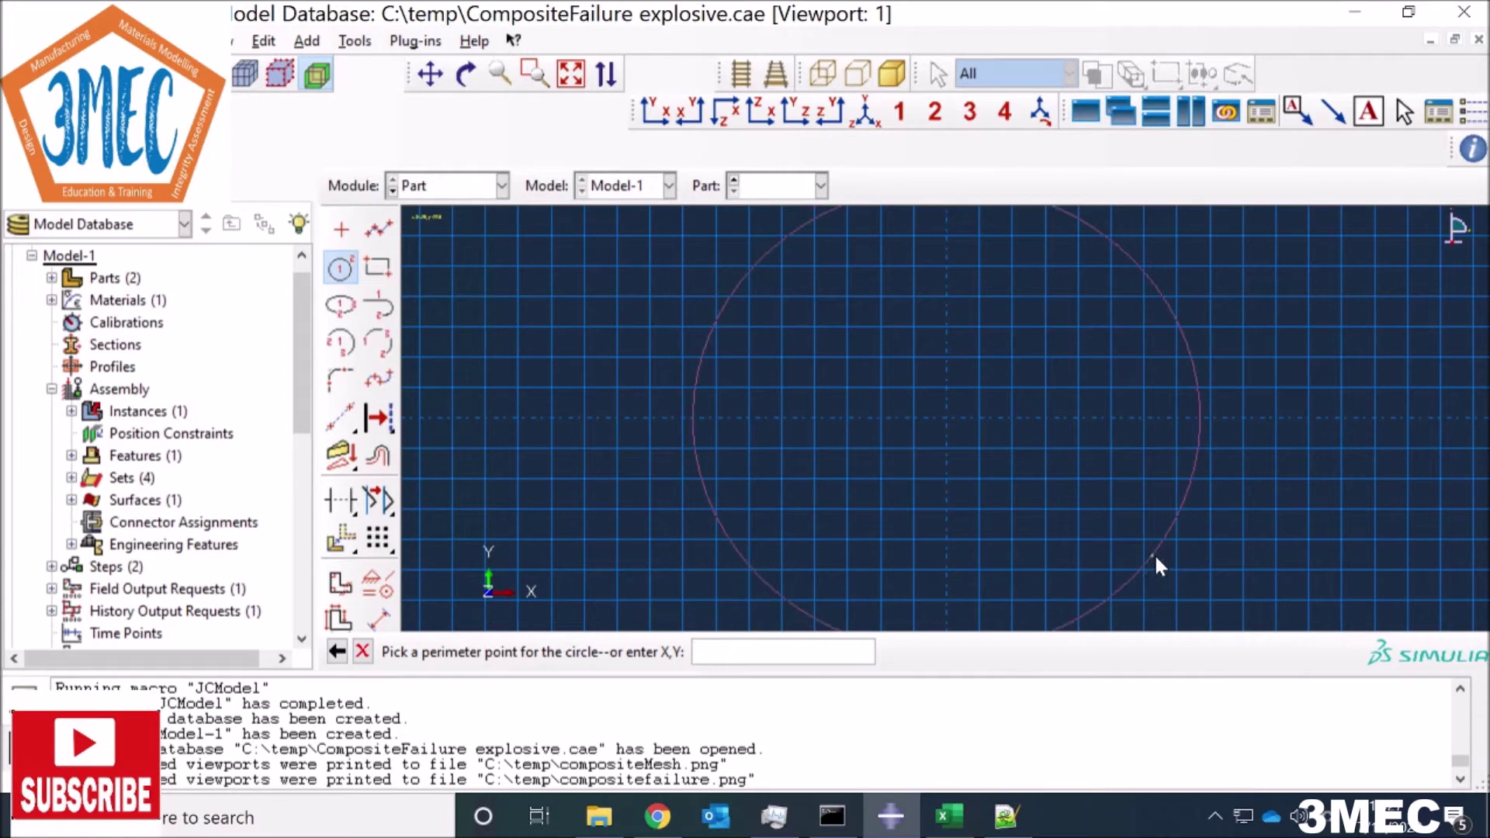
pyautogui.click(1124, 531)
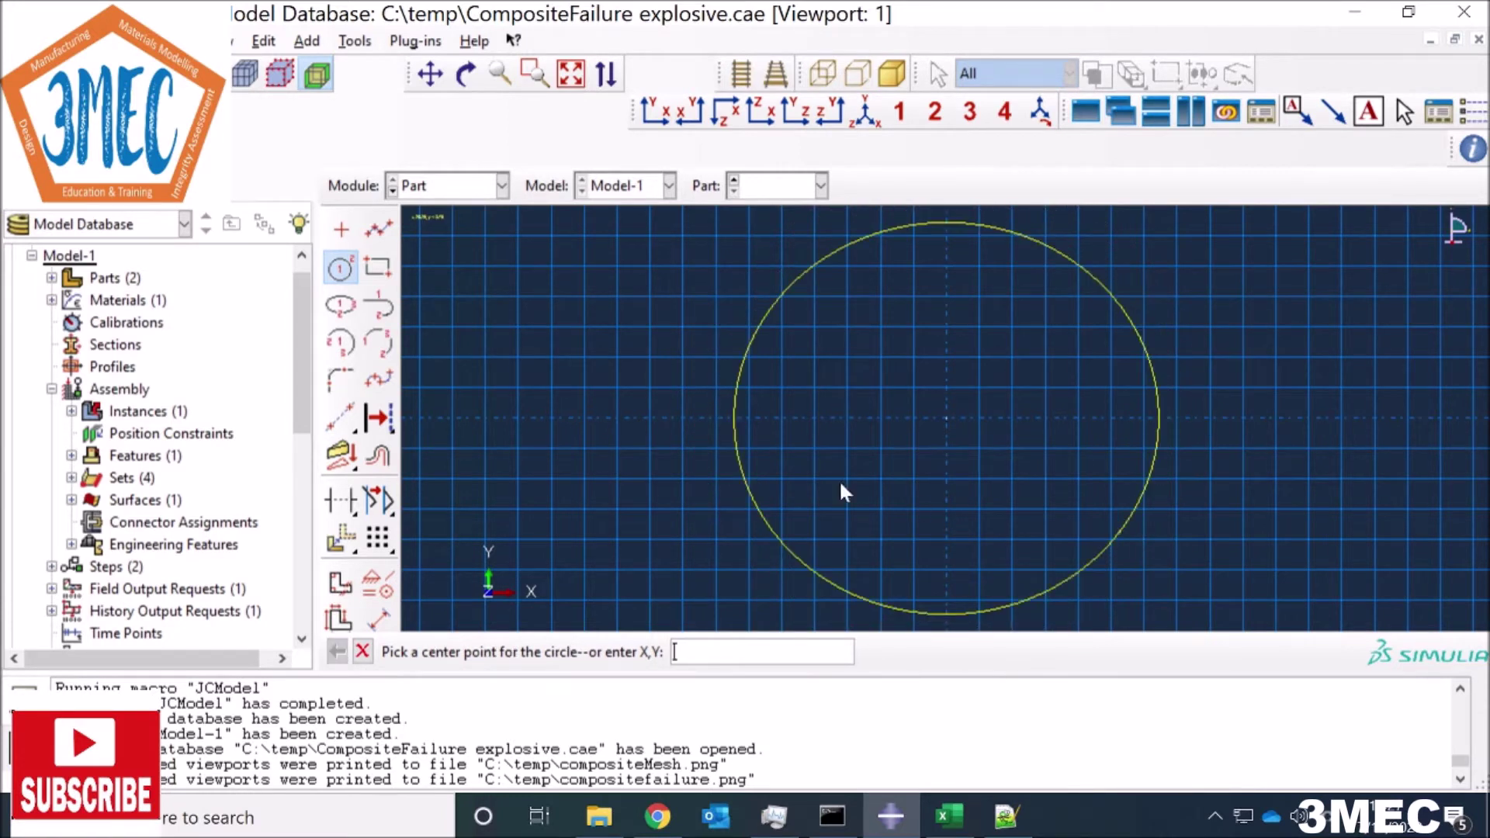
pyautogui.click(363, 652)
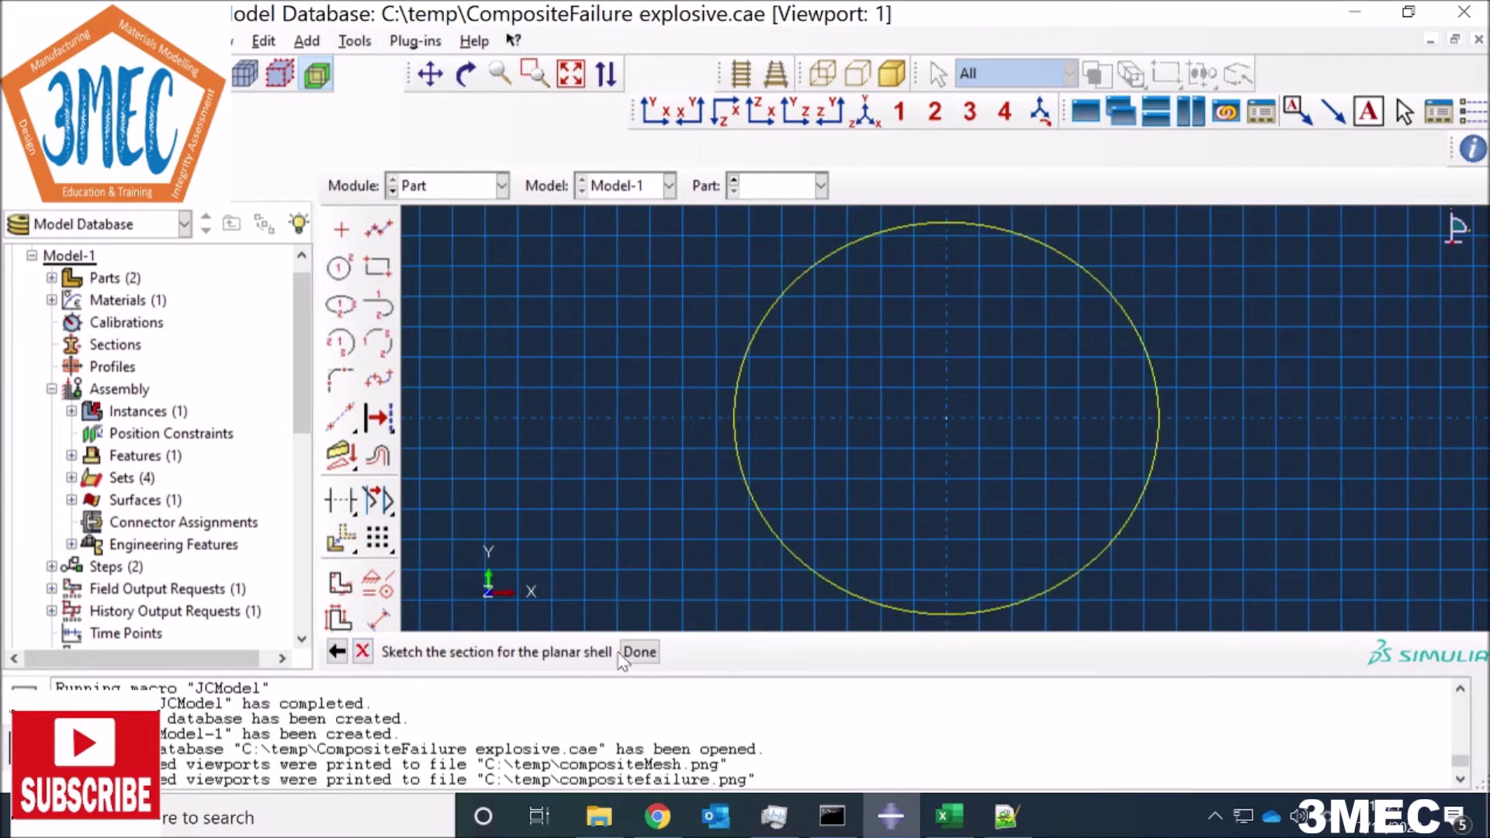
pyautogui.click(639, 653)
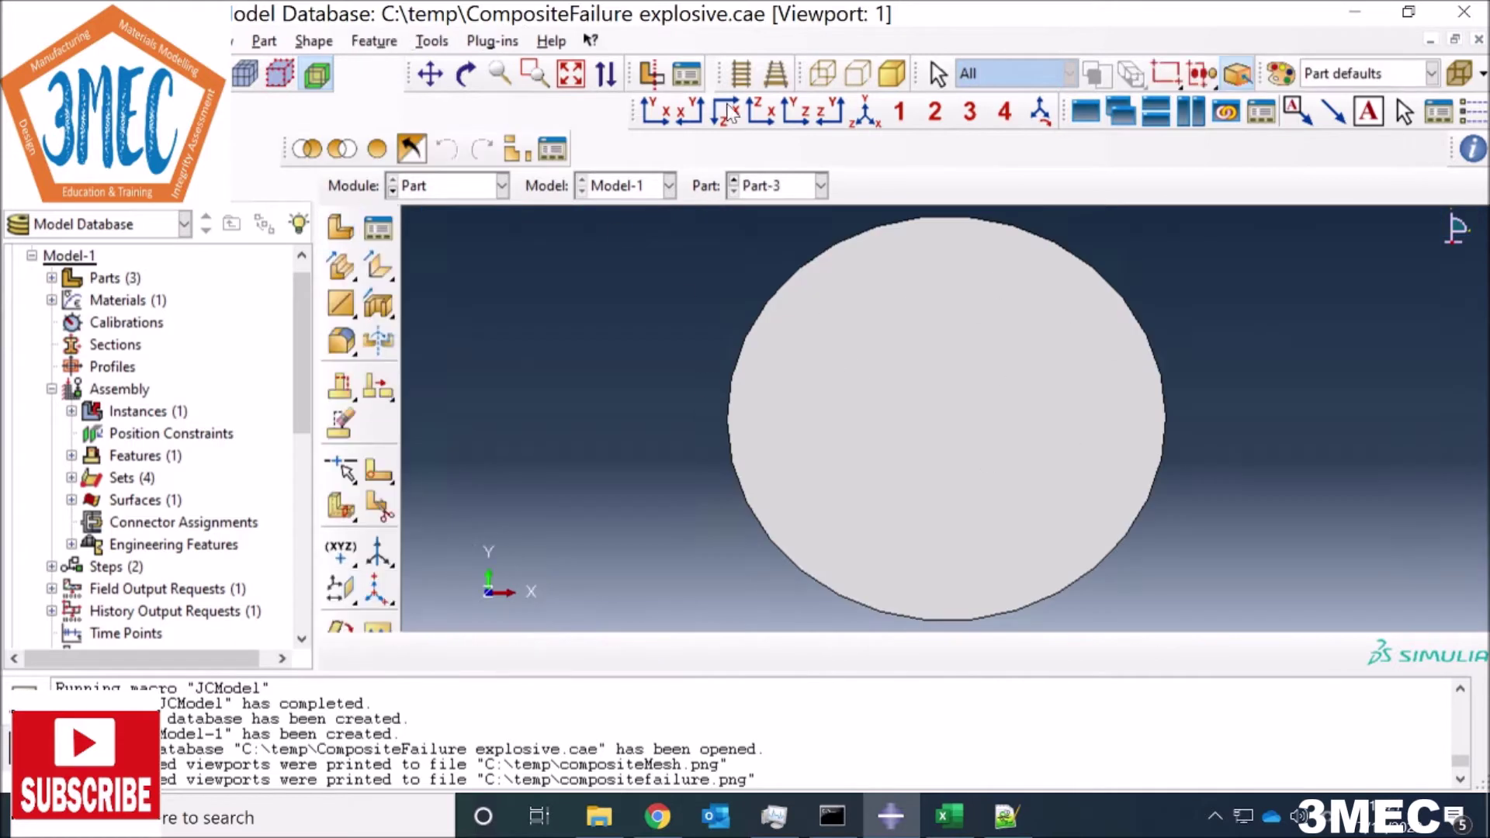
pyautogui.click(869, 120)
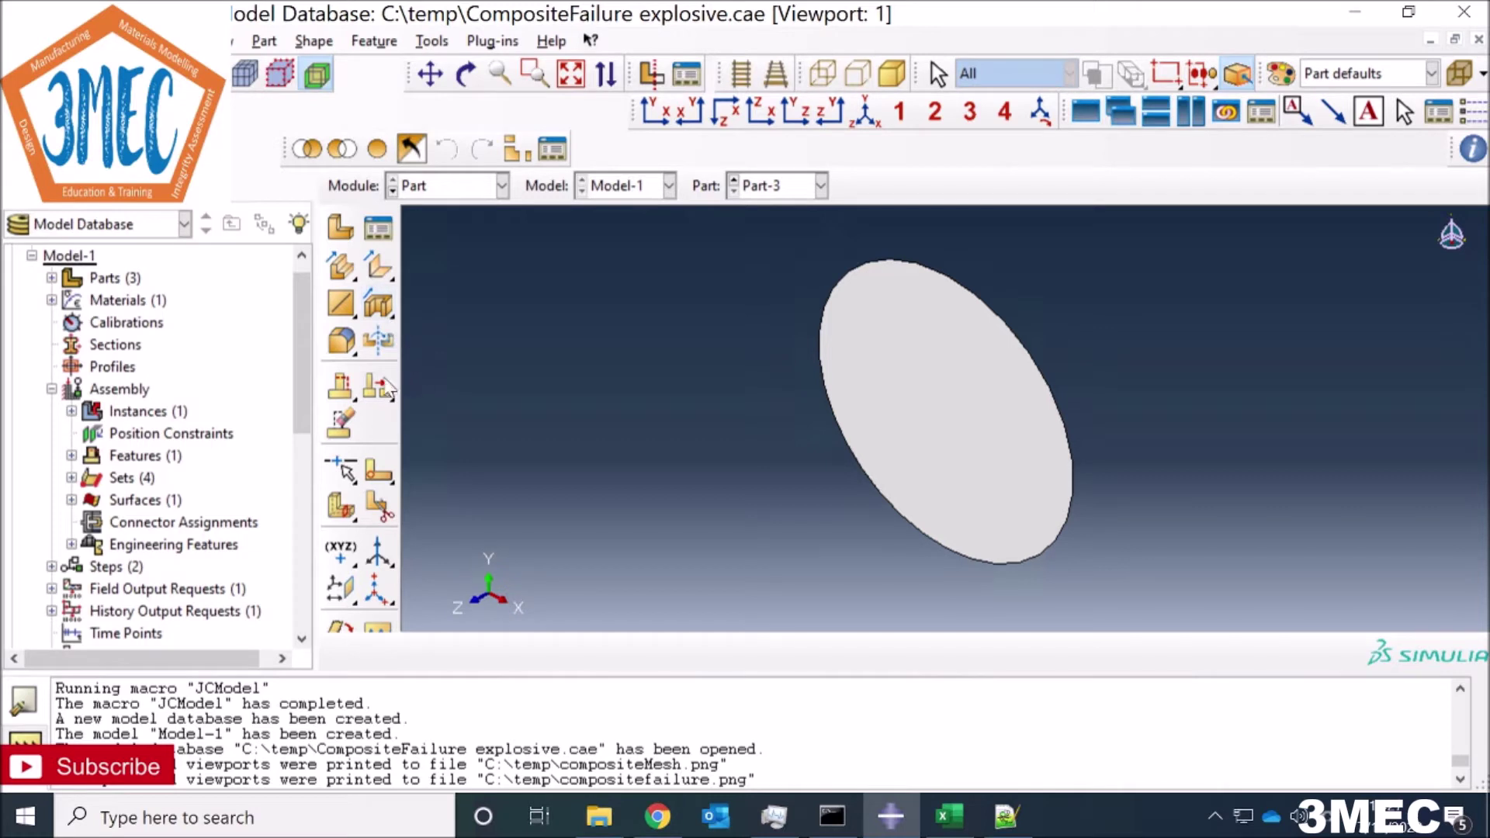
# Step: Sketch a smaller concentric circle on the disk face, splitting off an outer ring
pyautogui.click(379, 472)
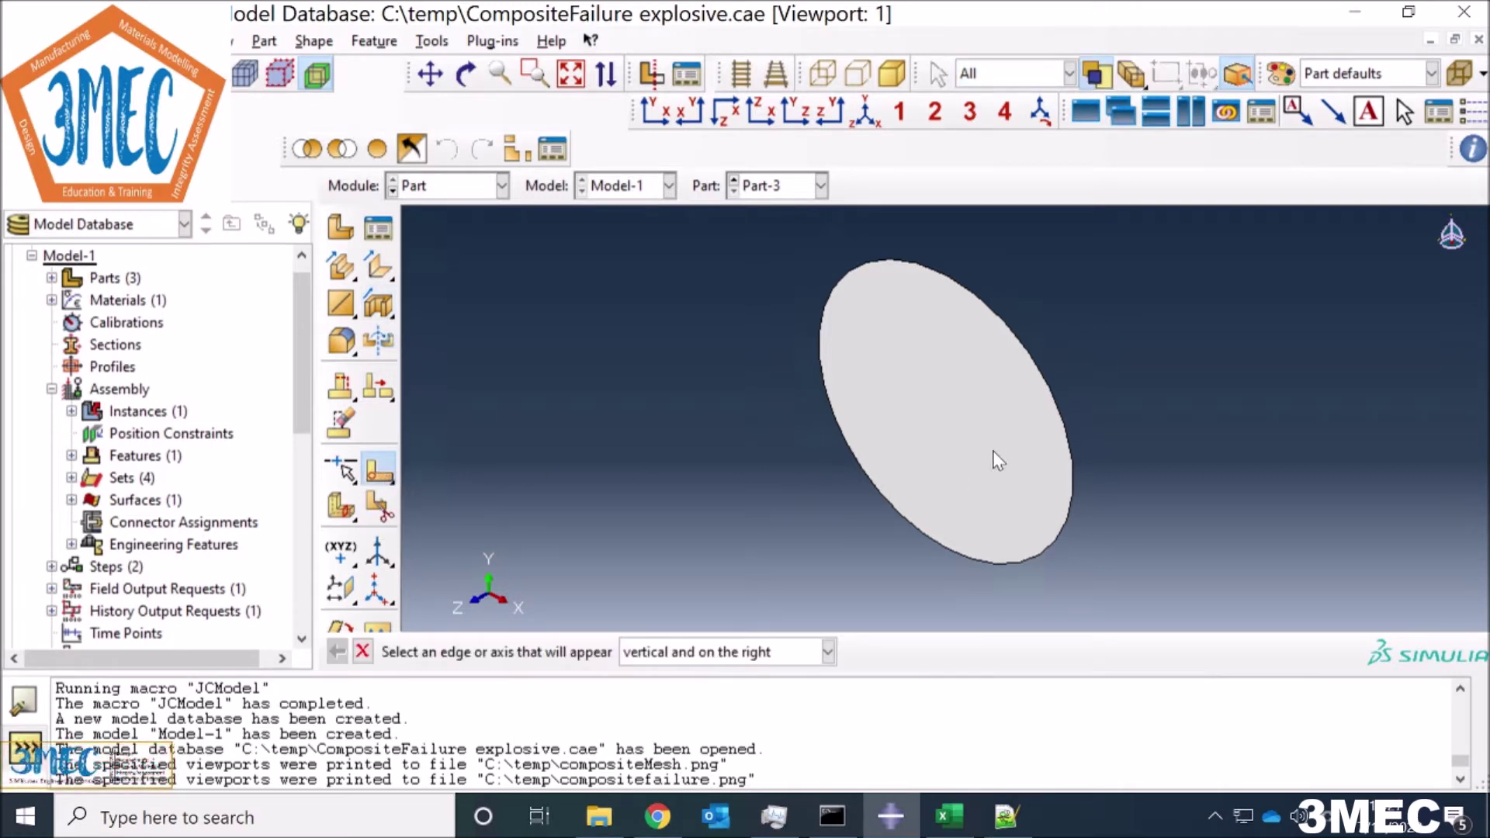
pyautogui.click(1074, 465)
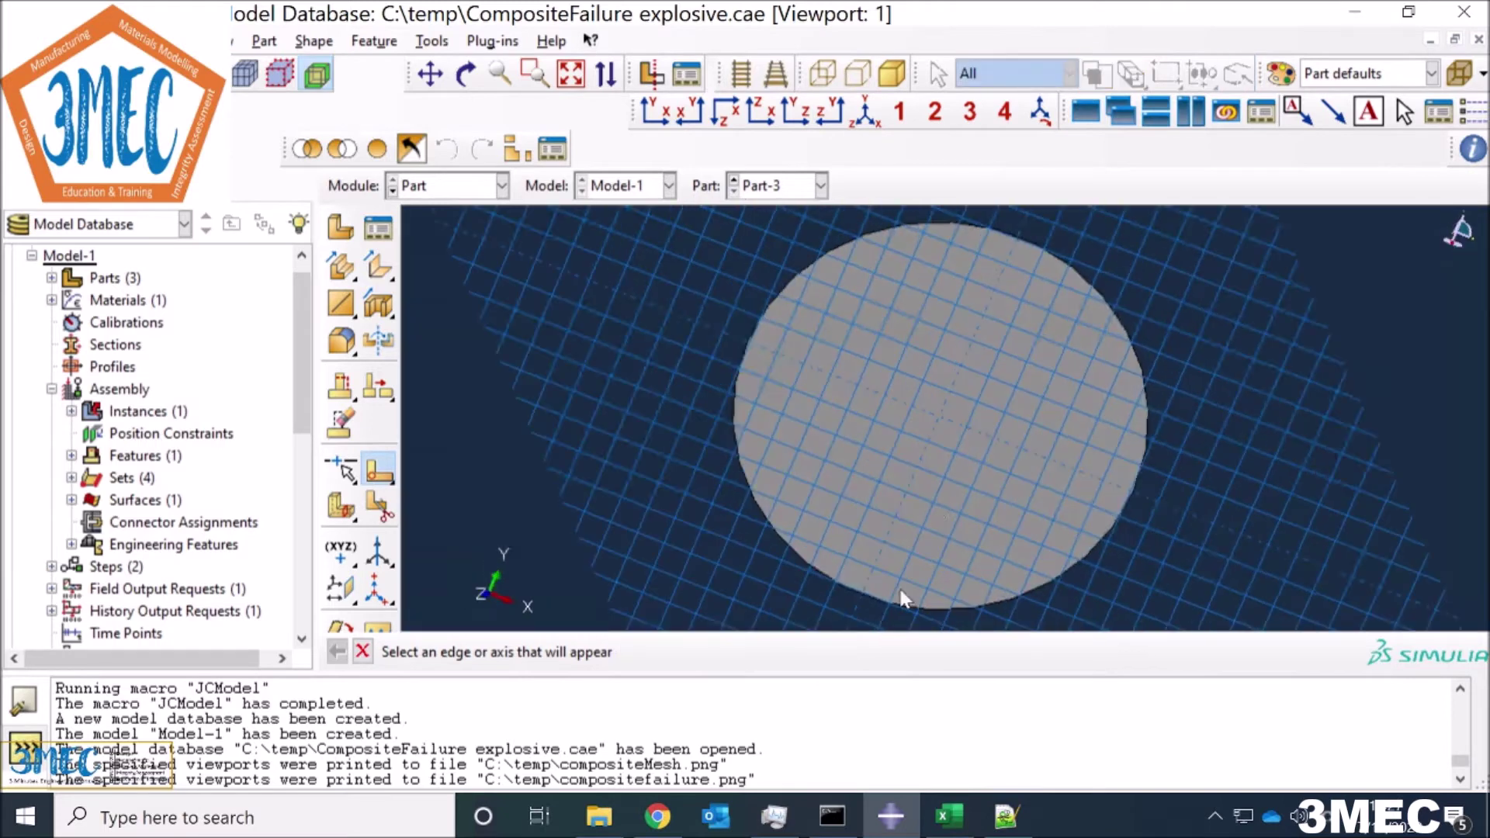
pyautogui.click(340, 268)
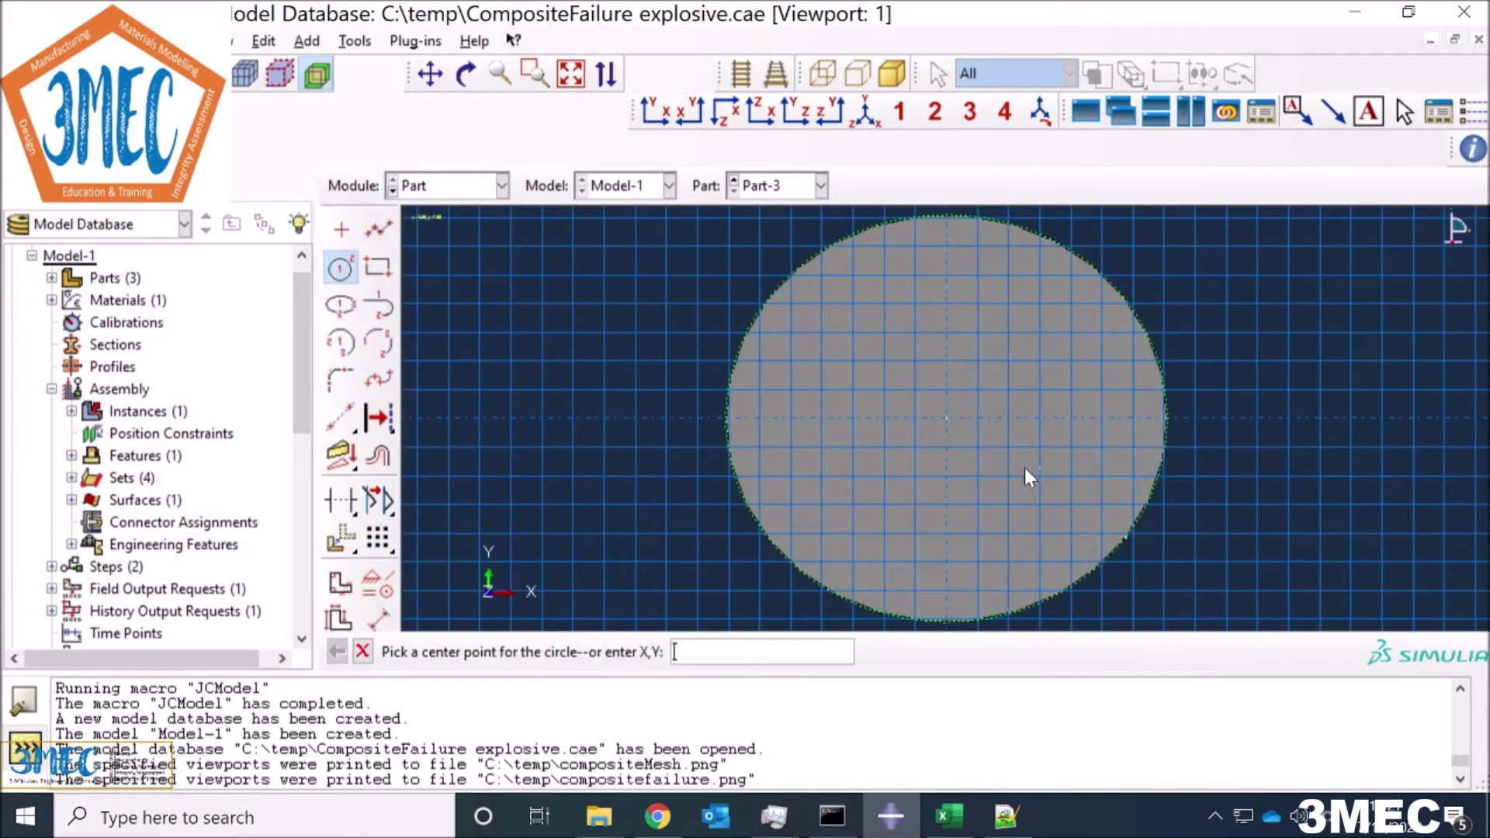
pyautogui.click(947, 416)
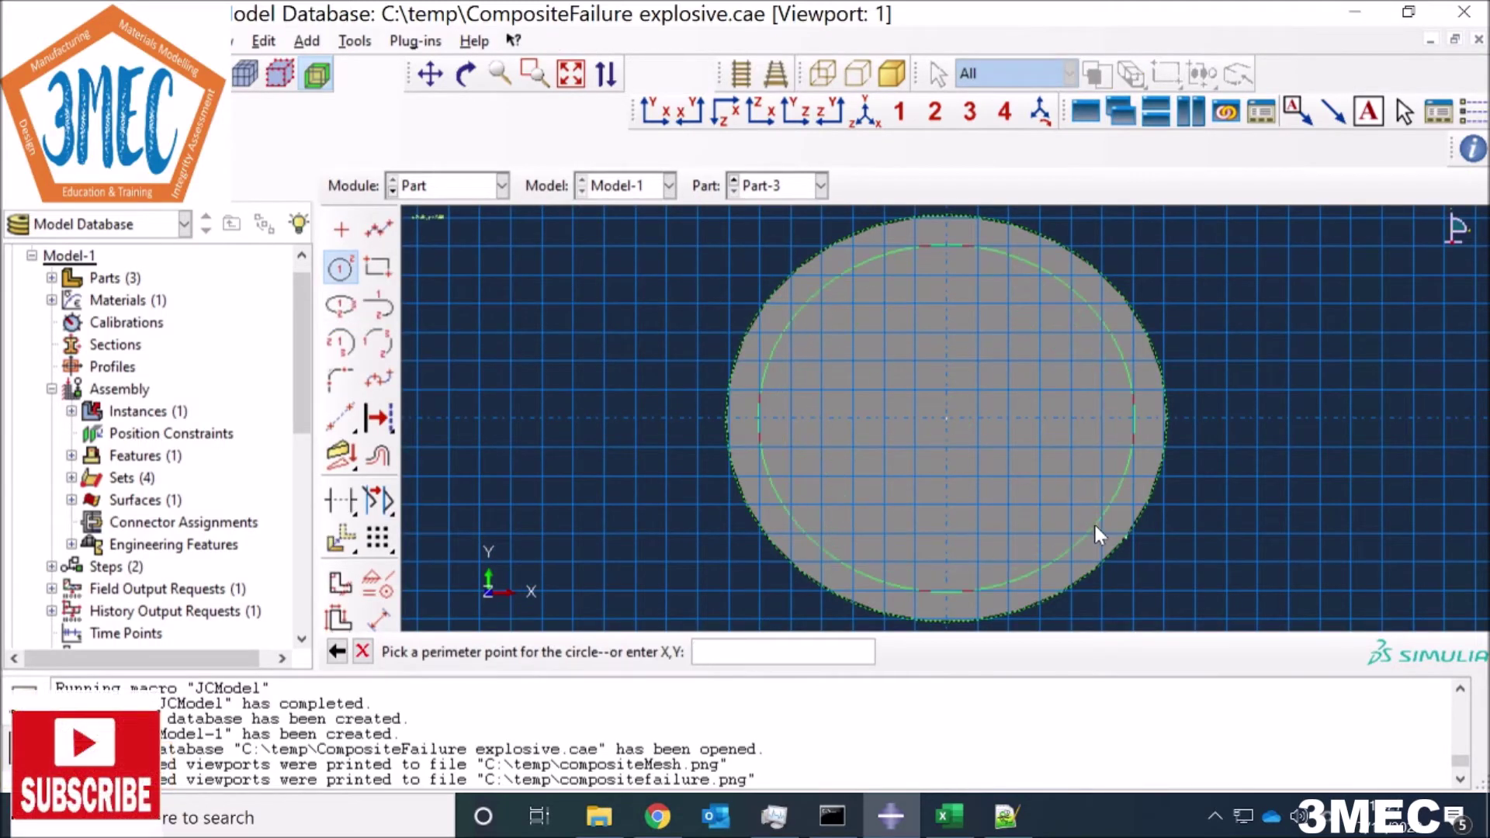
pyautogui.click(1095, 526)
pyautogui.click(361, 652)
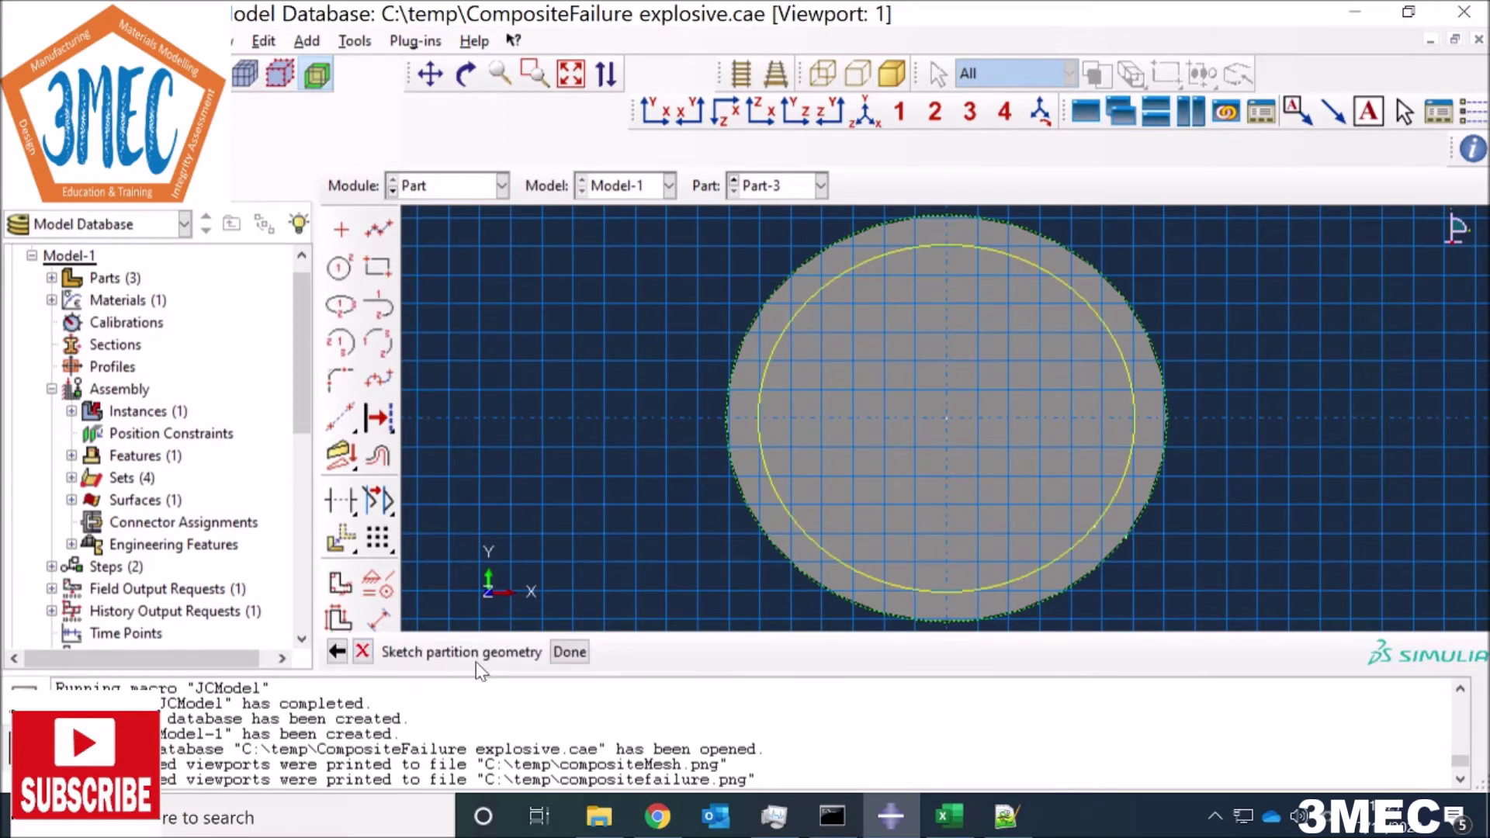
pyautogui.click(565, 655)
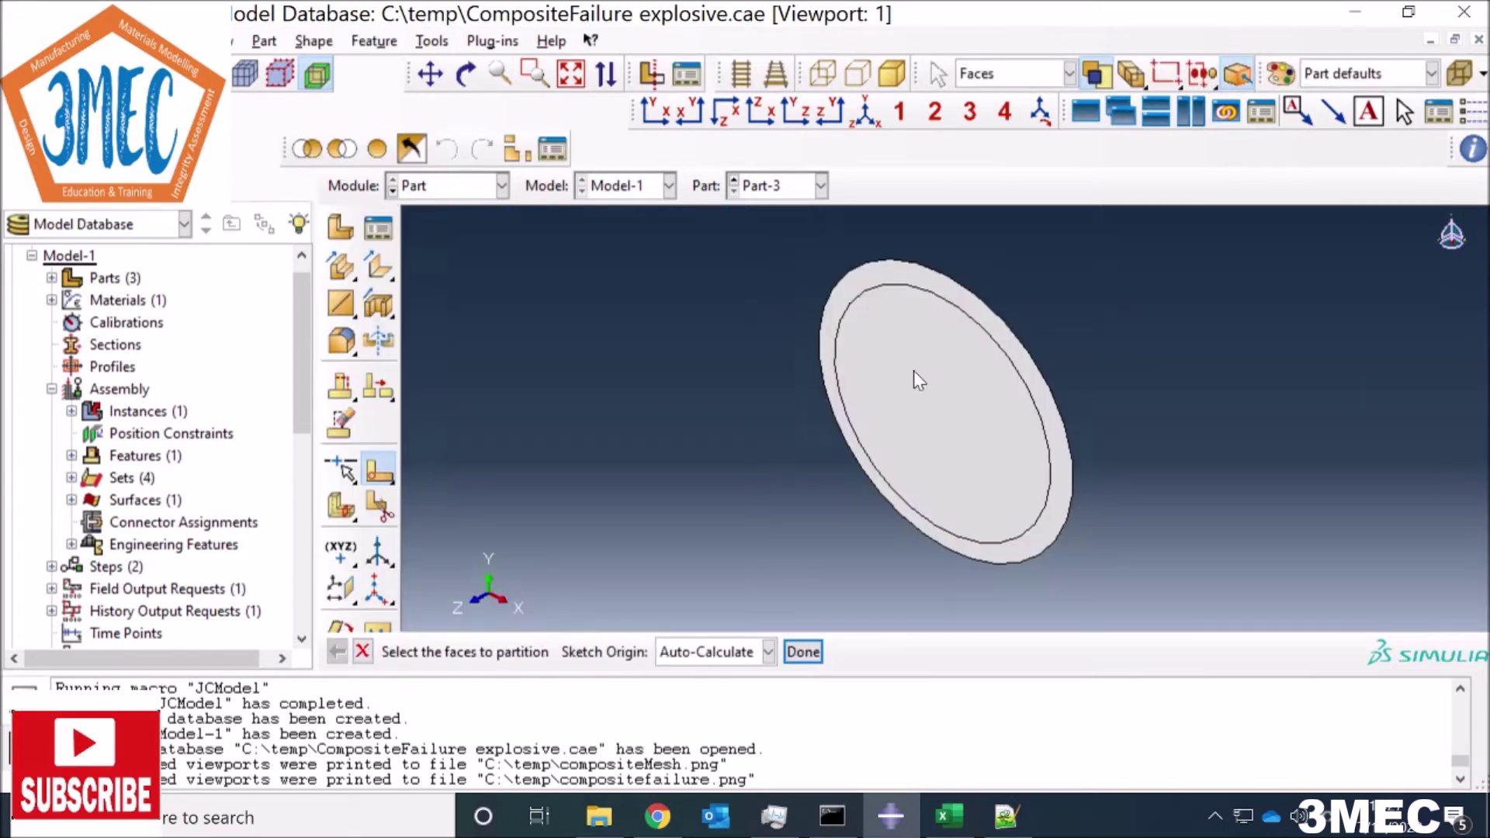
pyautogui.click(1020, 359)
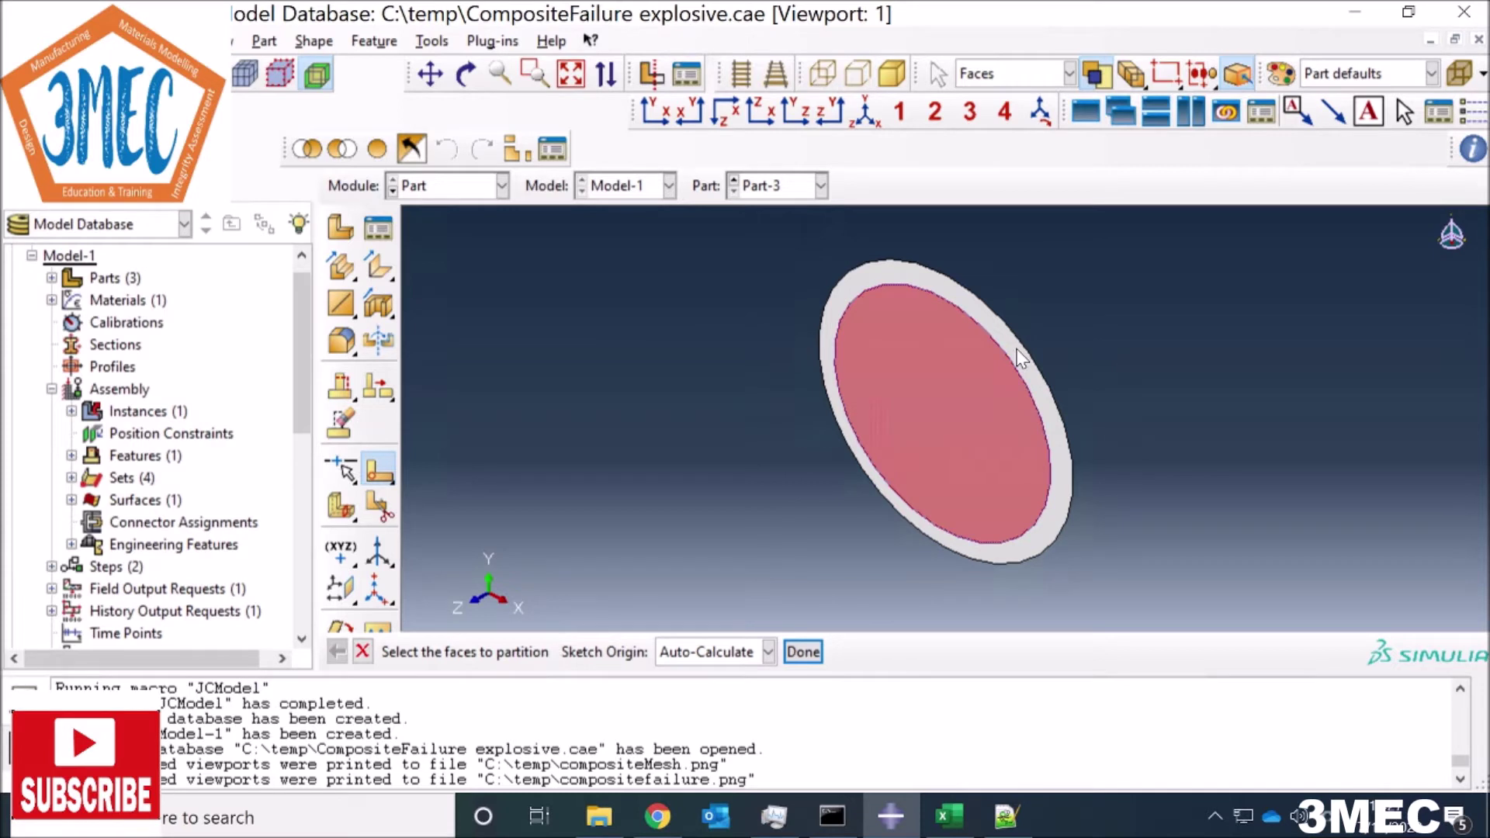
pyautogui.click(362, 652)
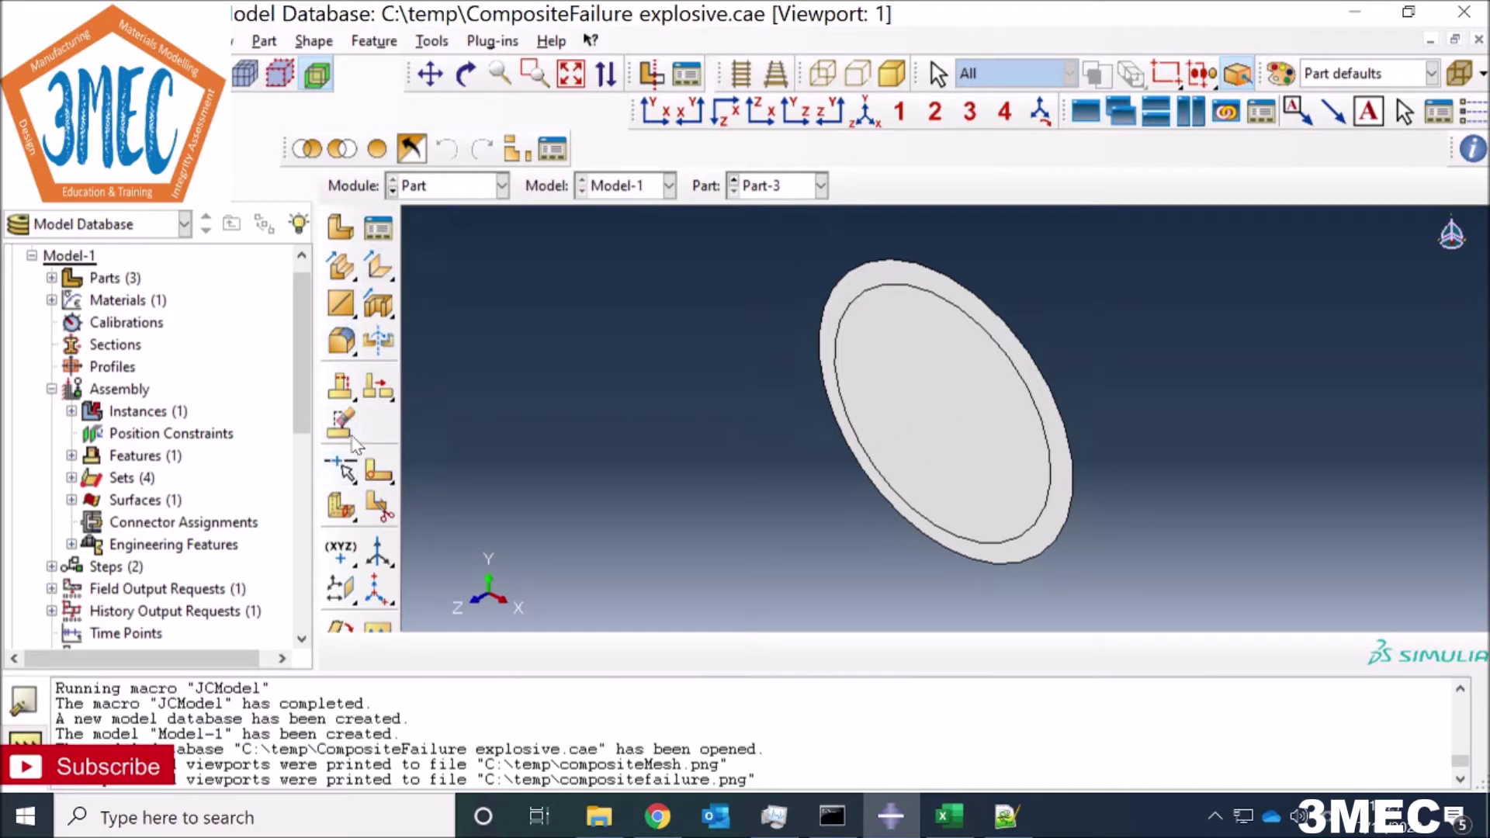
# Step: Start a sketch partition on the inner disk face
pyautogui.click(381, 473)
pyautogui.click(929, 423)
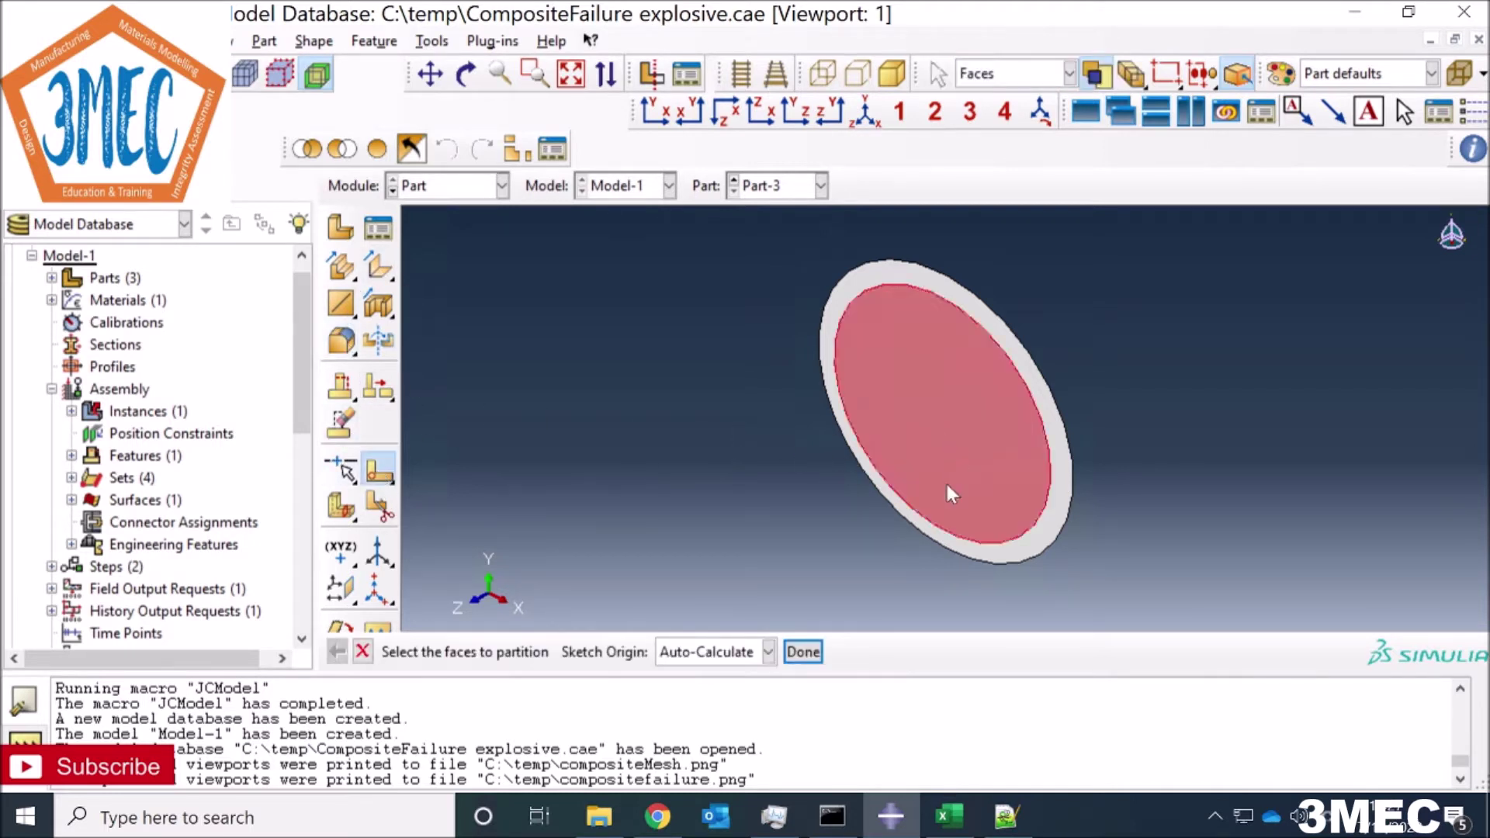
pyautogui.middleClick(960, 581)
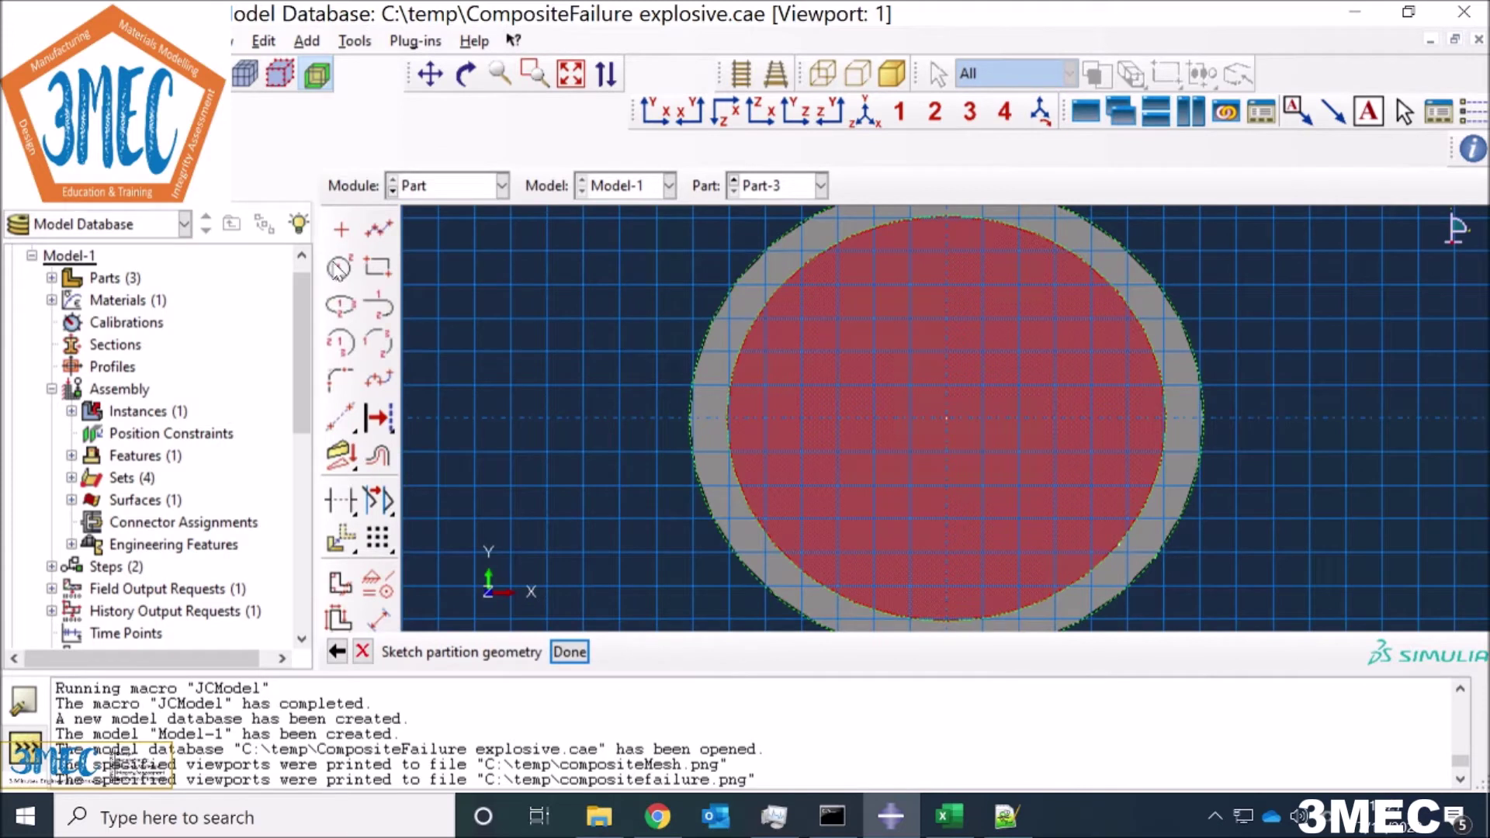
# Step: Draw vertical and horizontal lines across the circle, splitting it into four quadrants
pyautogui.click(378, 233)
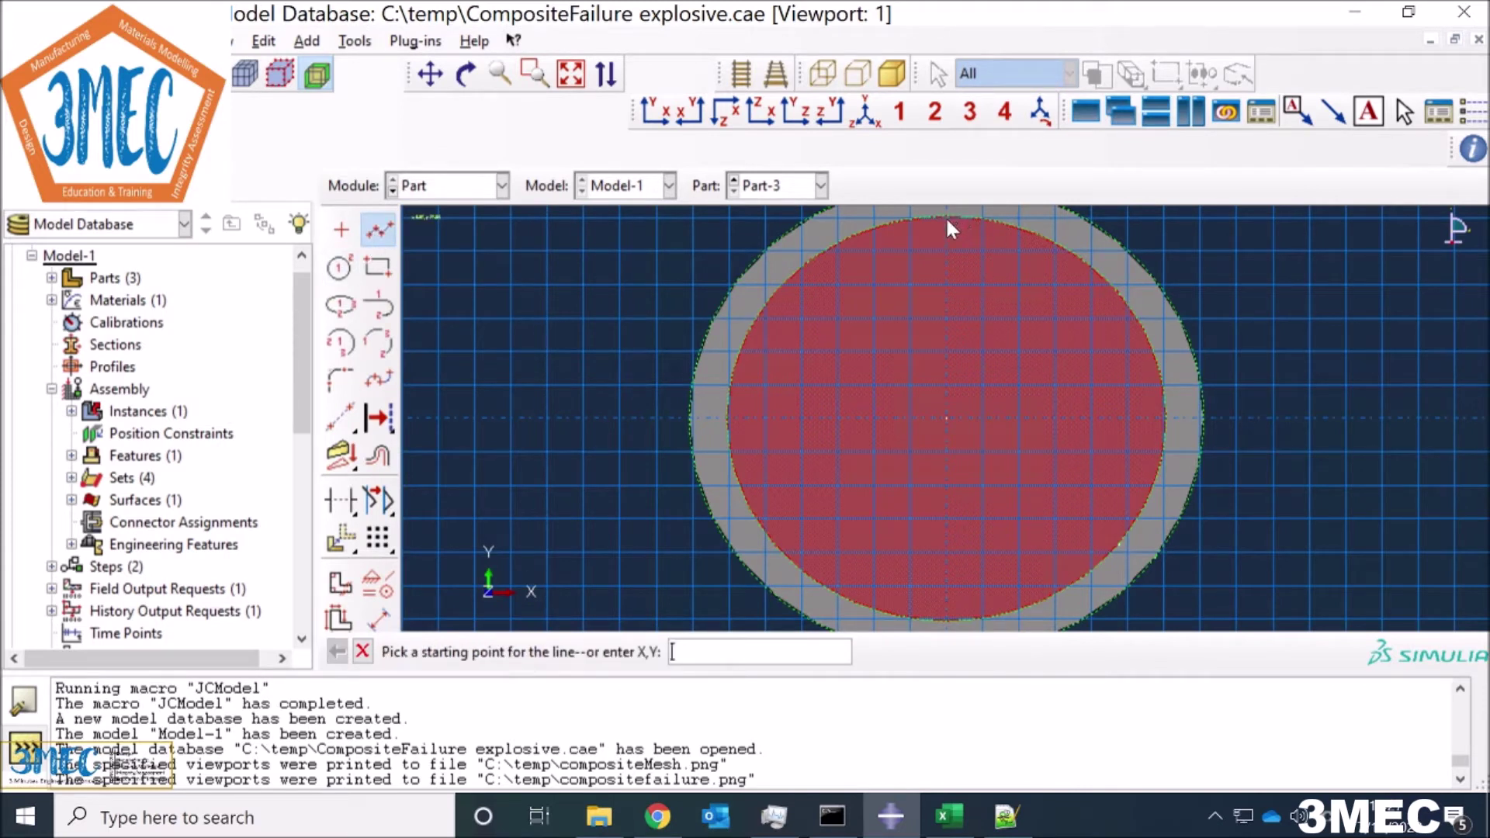
pyautogui.click(947, 221)
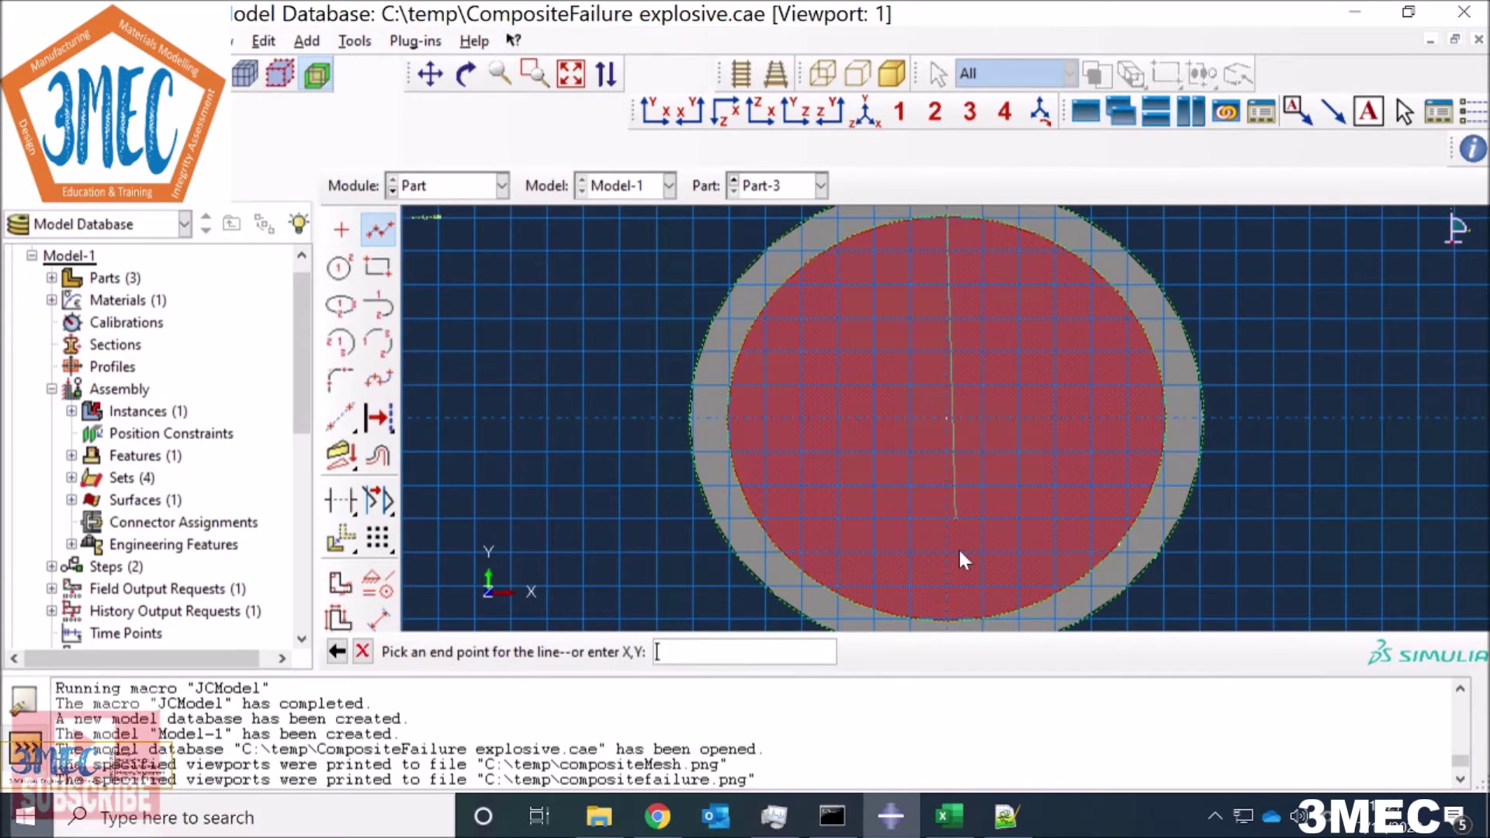
pyautogui.click(948, 621)
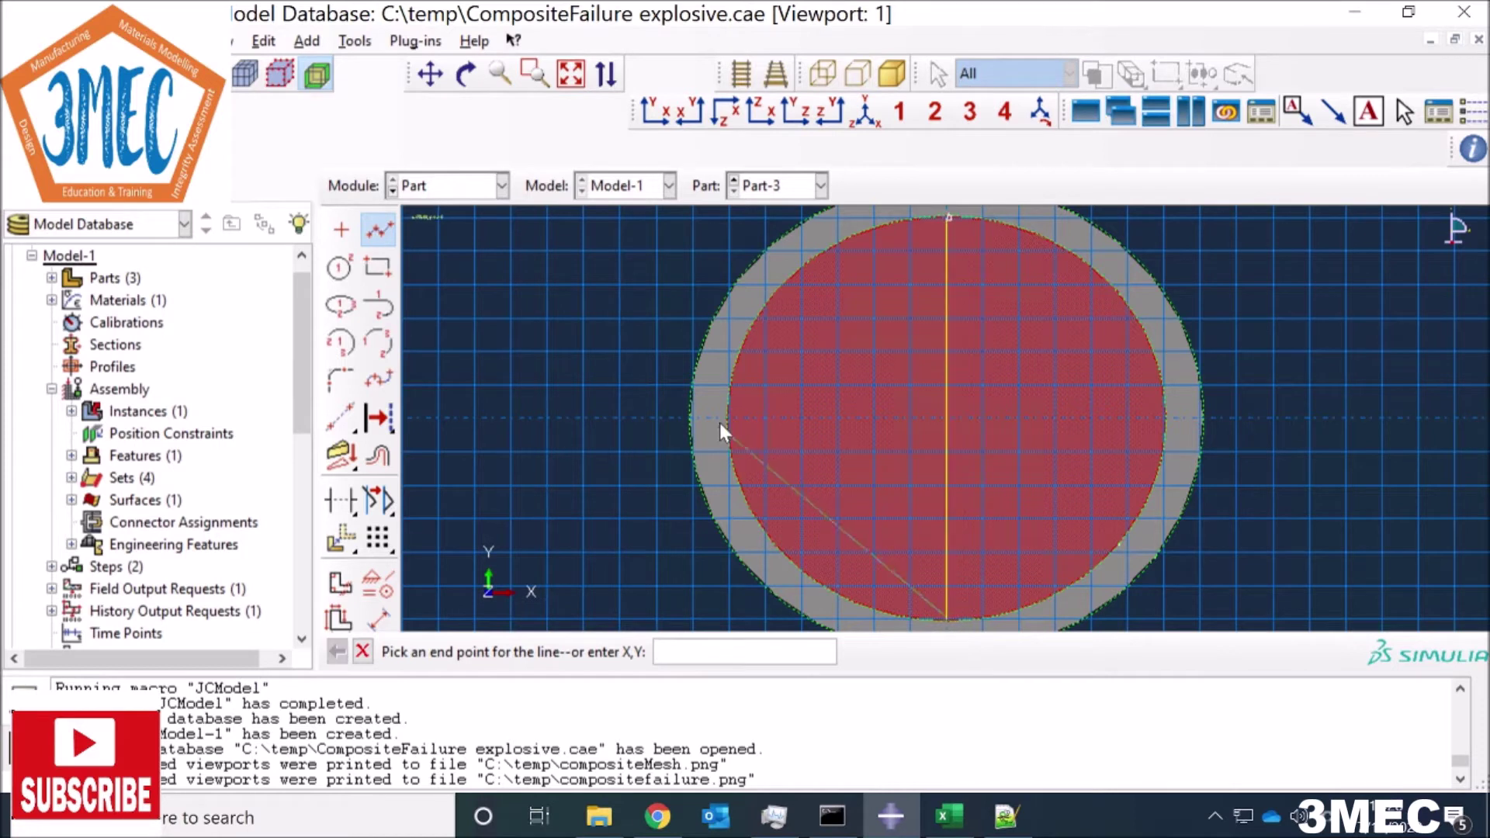
pyautogui.click(377, 232)
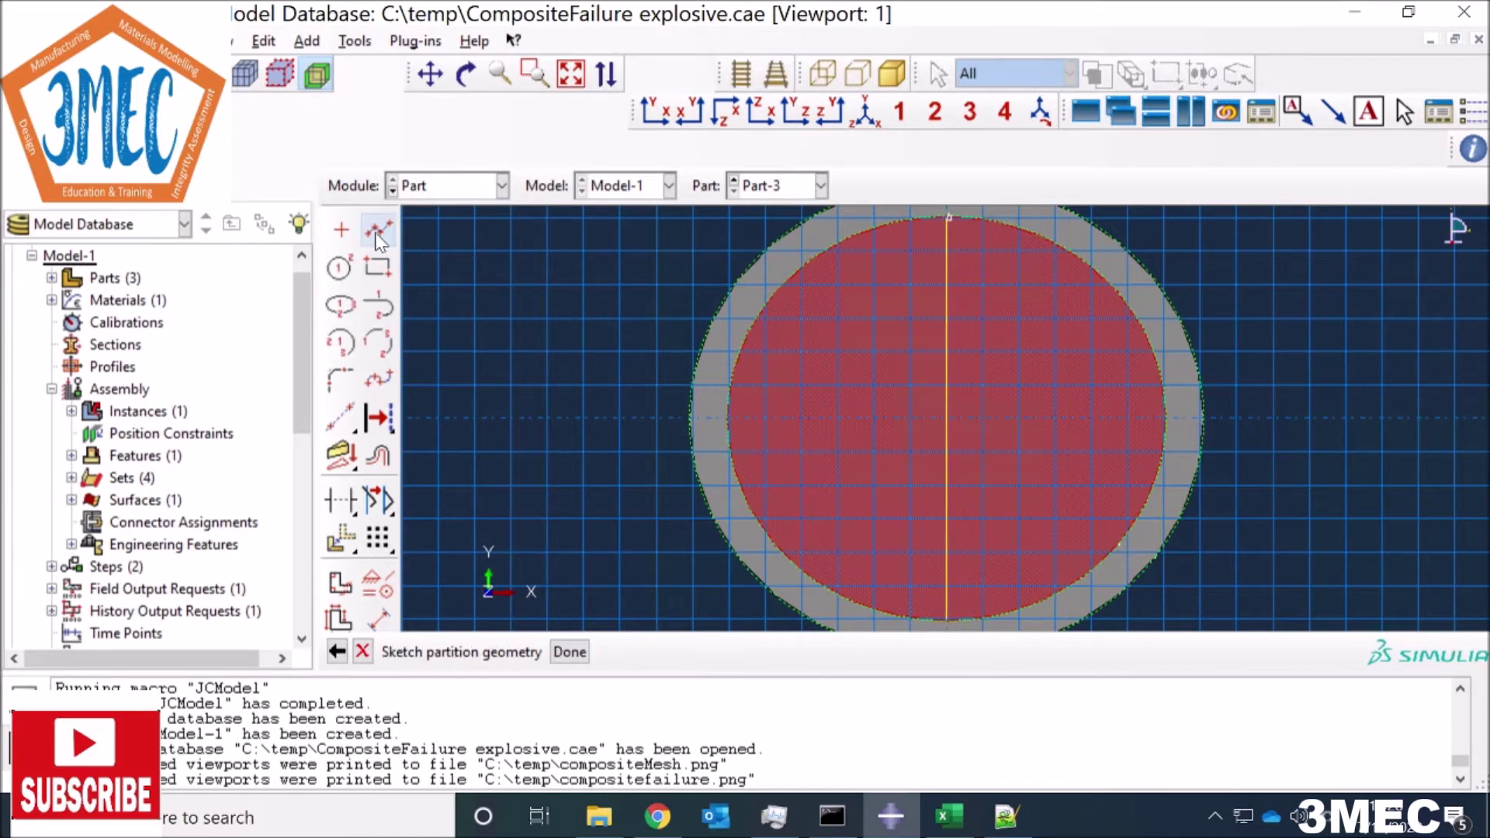
pyautogui.click(378, 233)
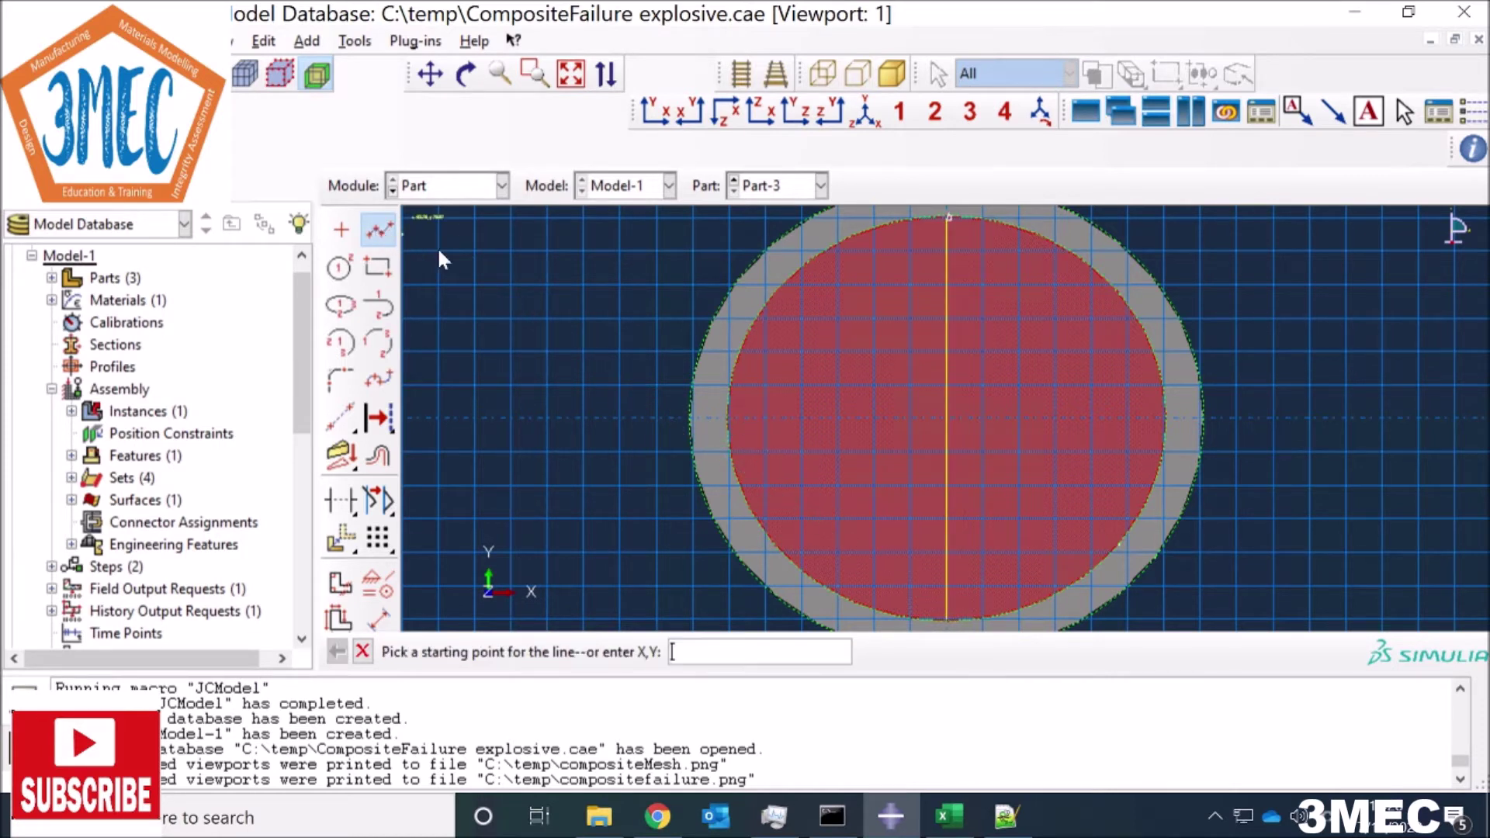
pyautogui.click(727, 417)
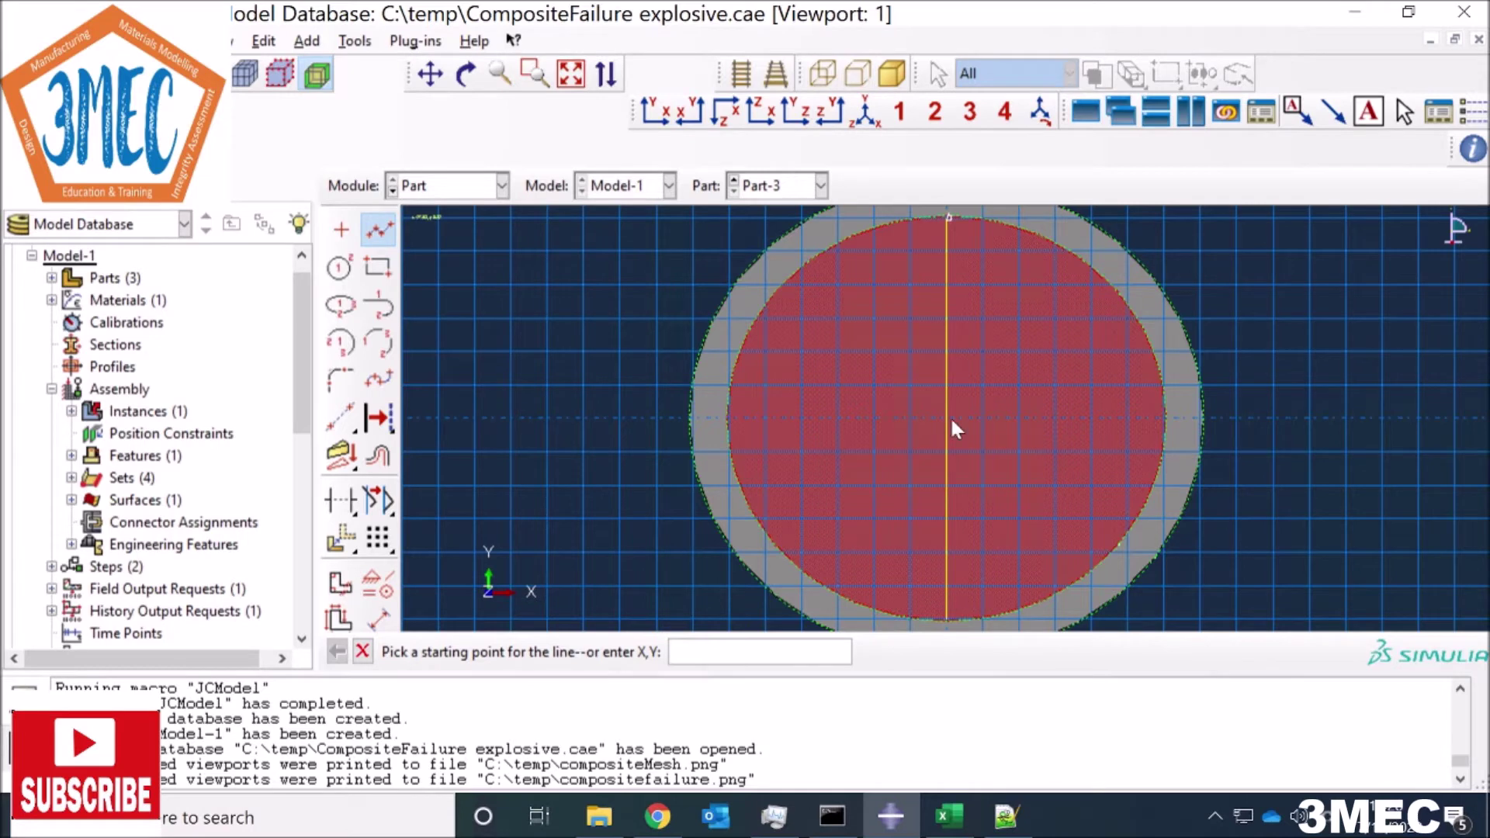
pyautogui.click(1167, 417)
pyautogui.click(362, 652)
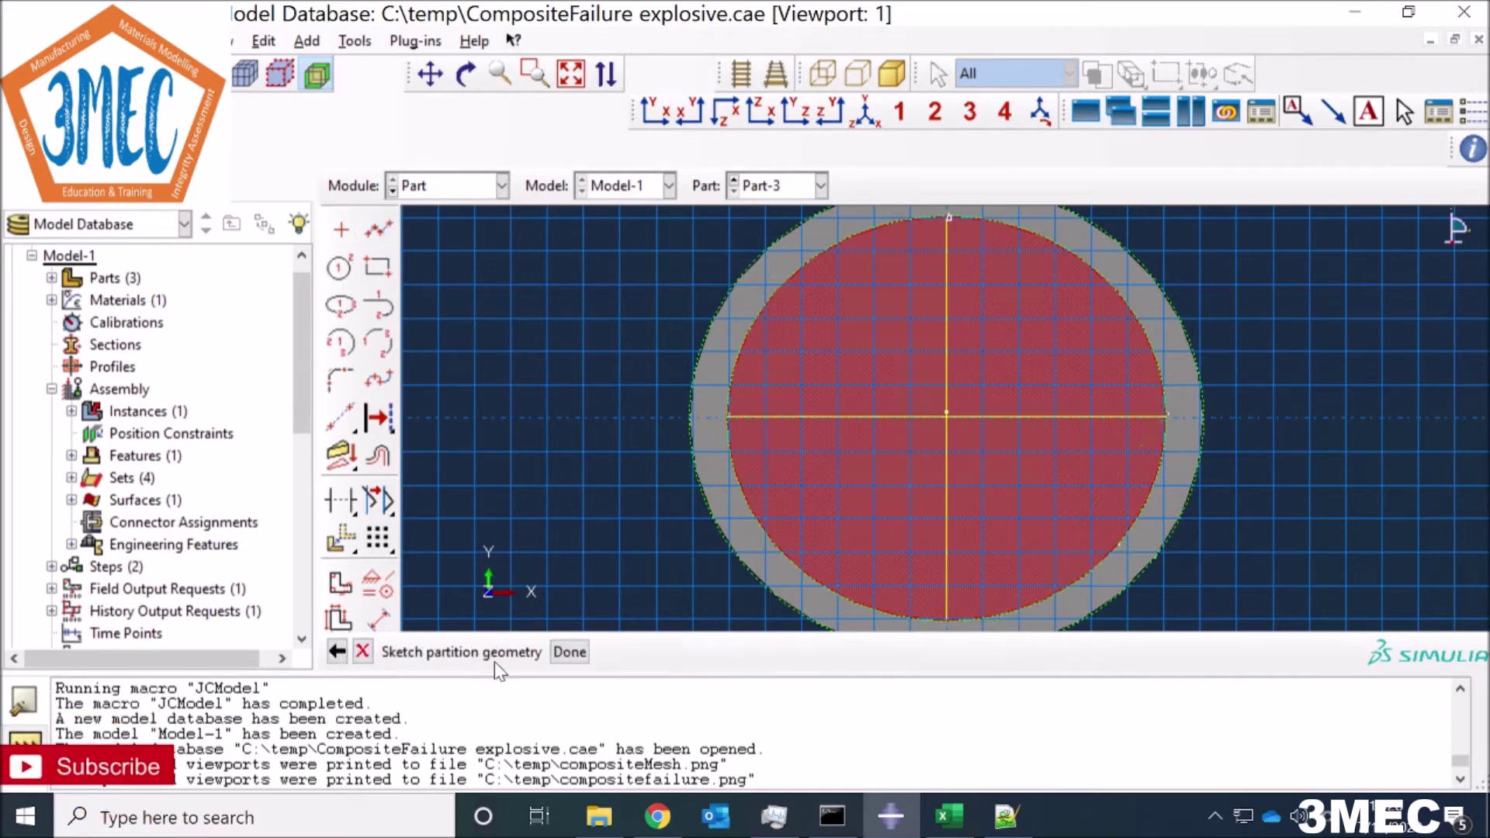
pyautogui.click(569, 652)
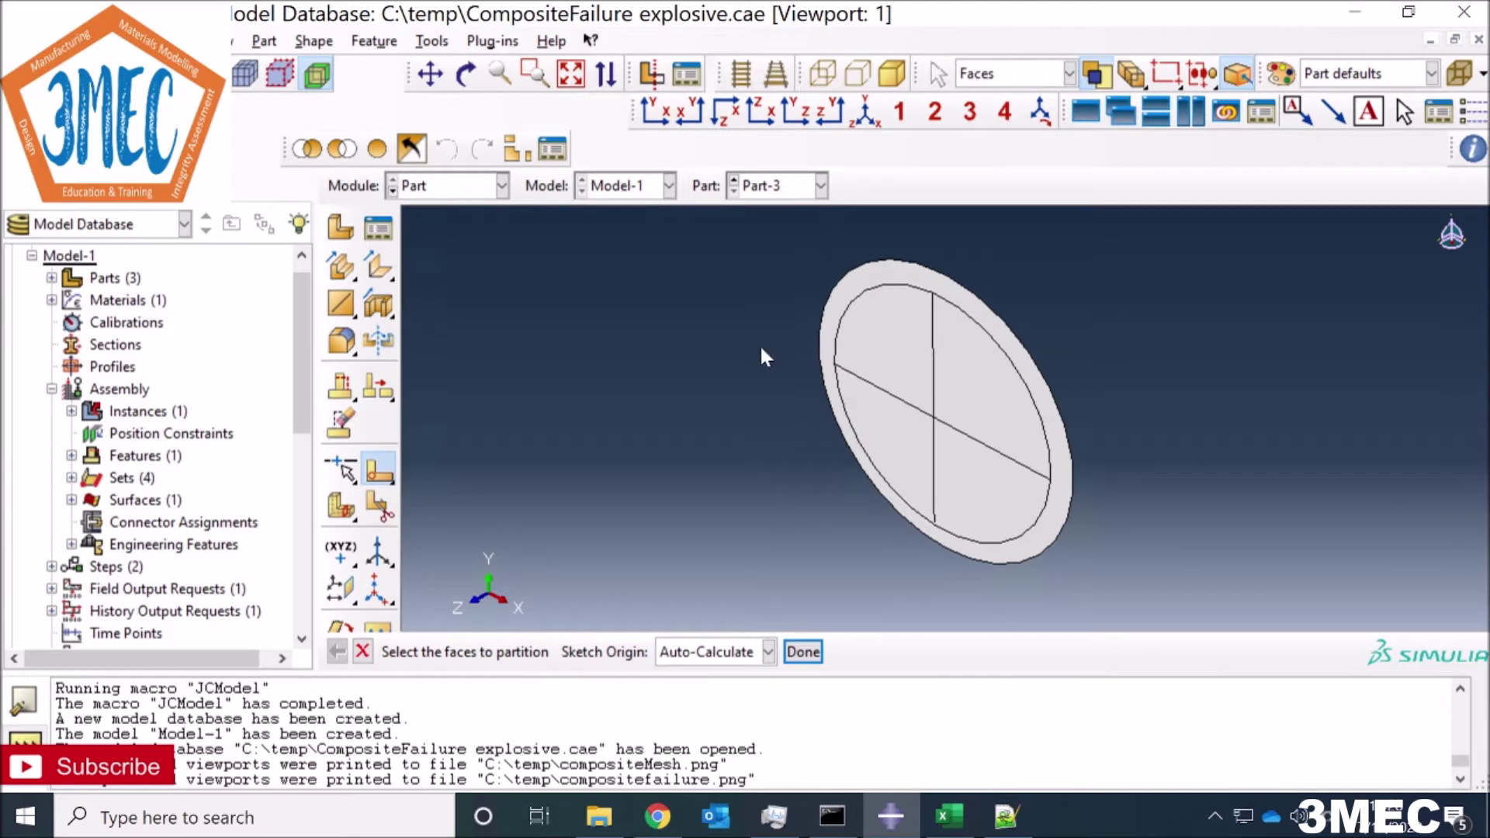
# Step: Switch to the Property module and open Material-1 for editing
pyautogui.click(448, 185)
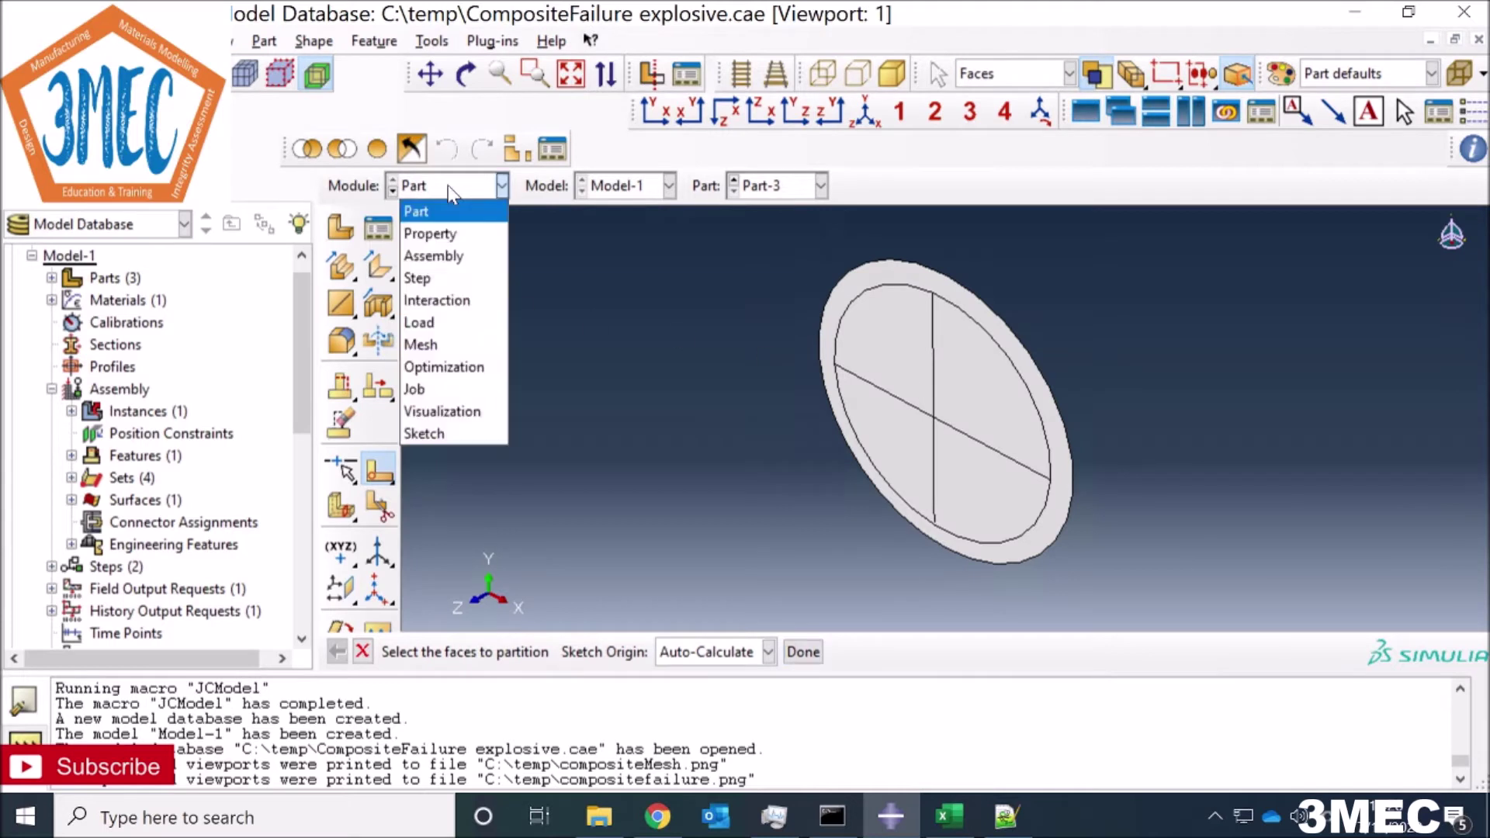
pyautogui.click(449, 235)
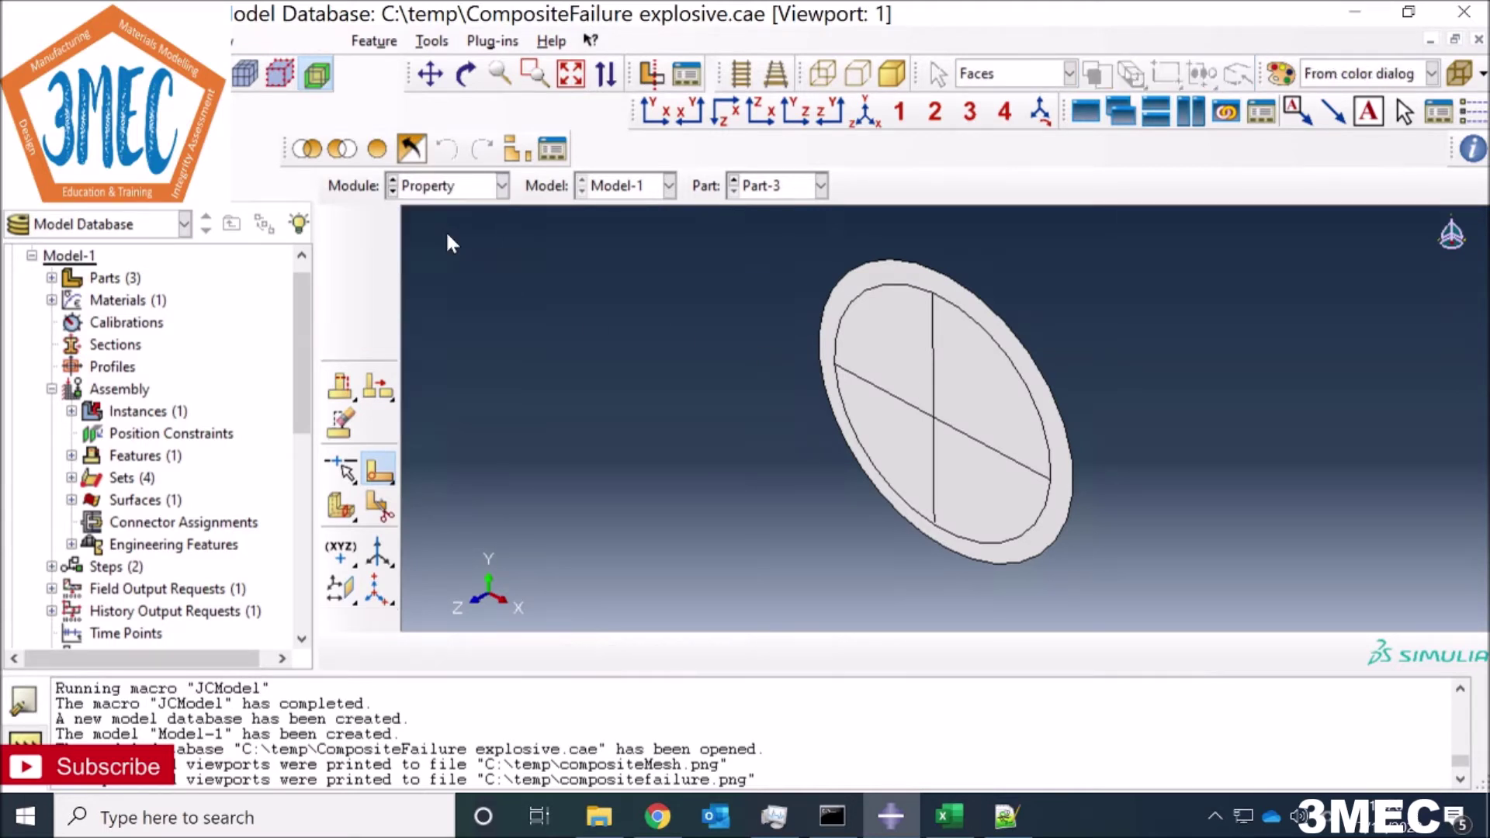
pyautogui.click(378, 229)
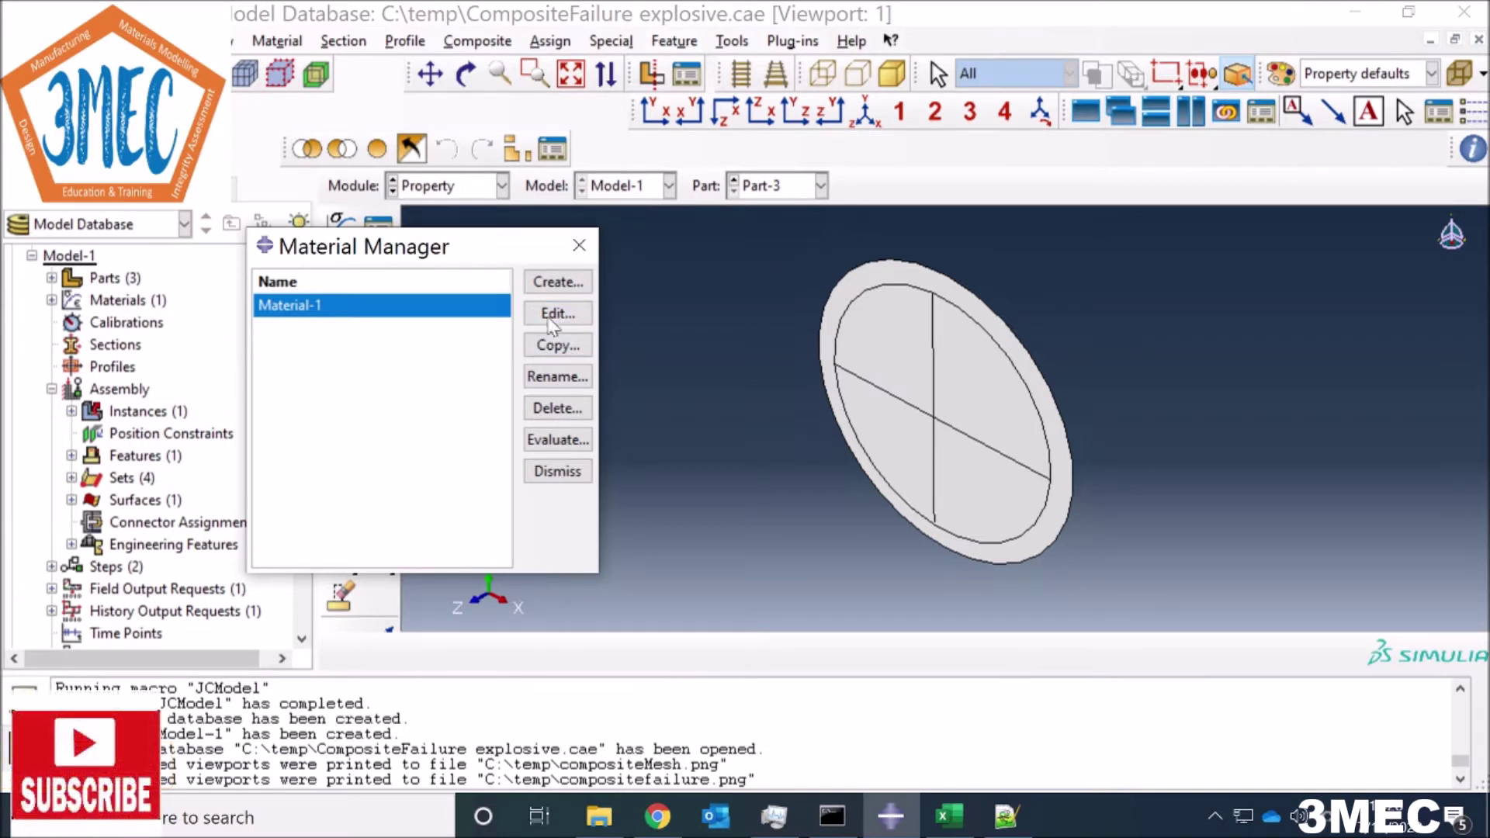
pyautogui.click(557, 313)
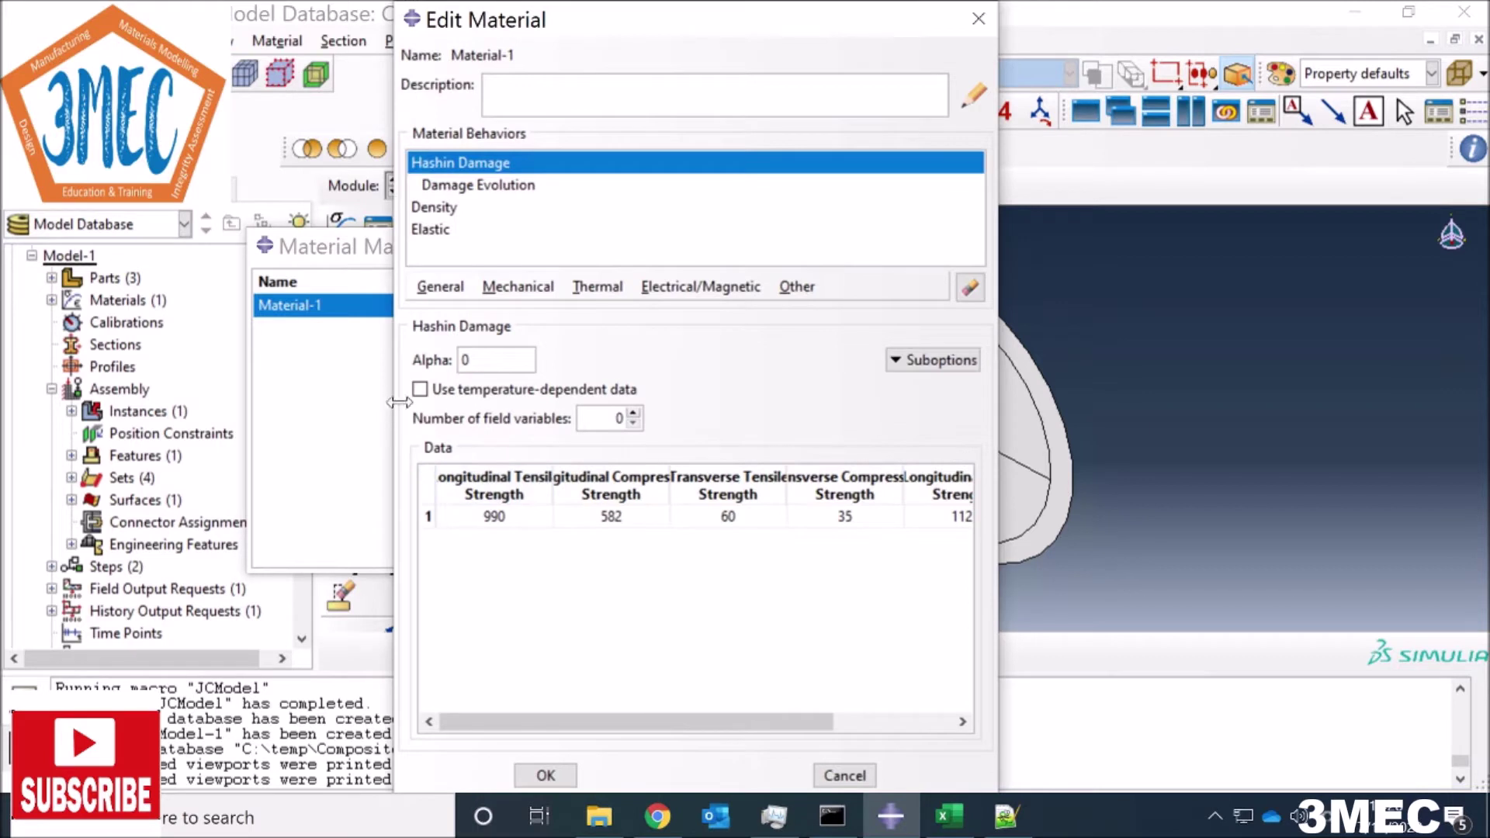
# Step: Review Material-1's Density and Elastic engineering constants
pyautogui.click(436, 208)
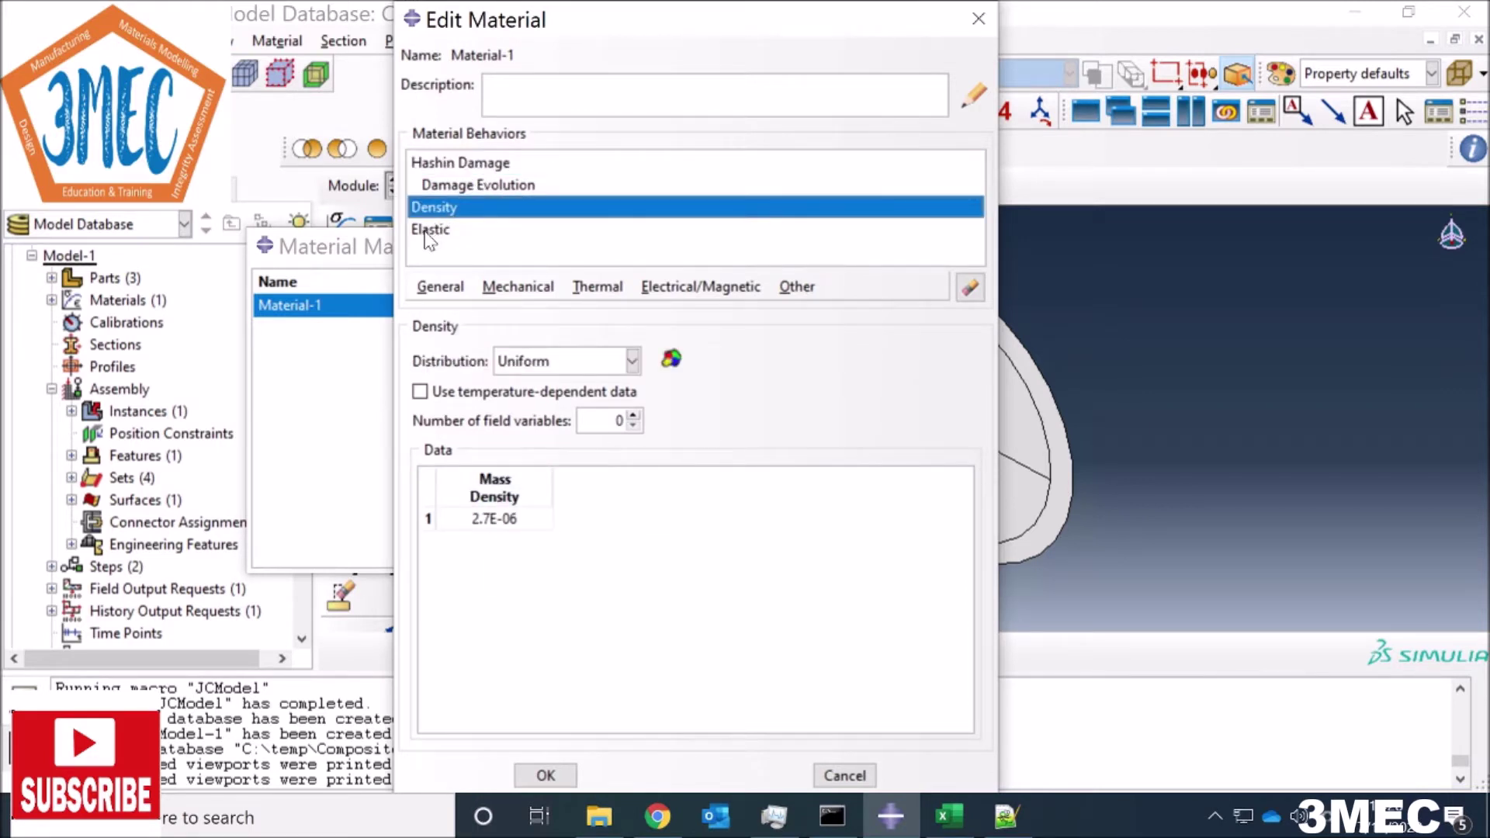
pyautogui.press('Down')
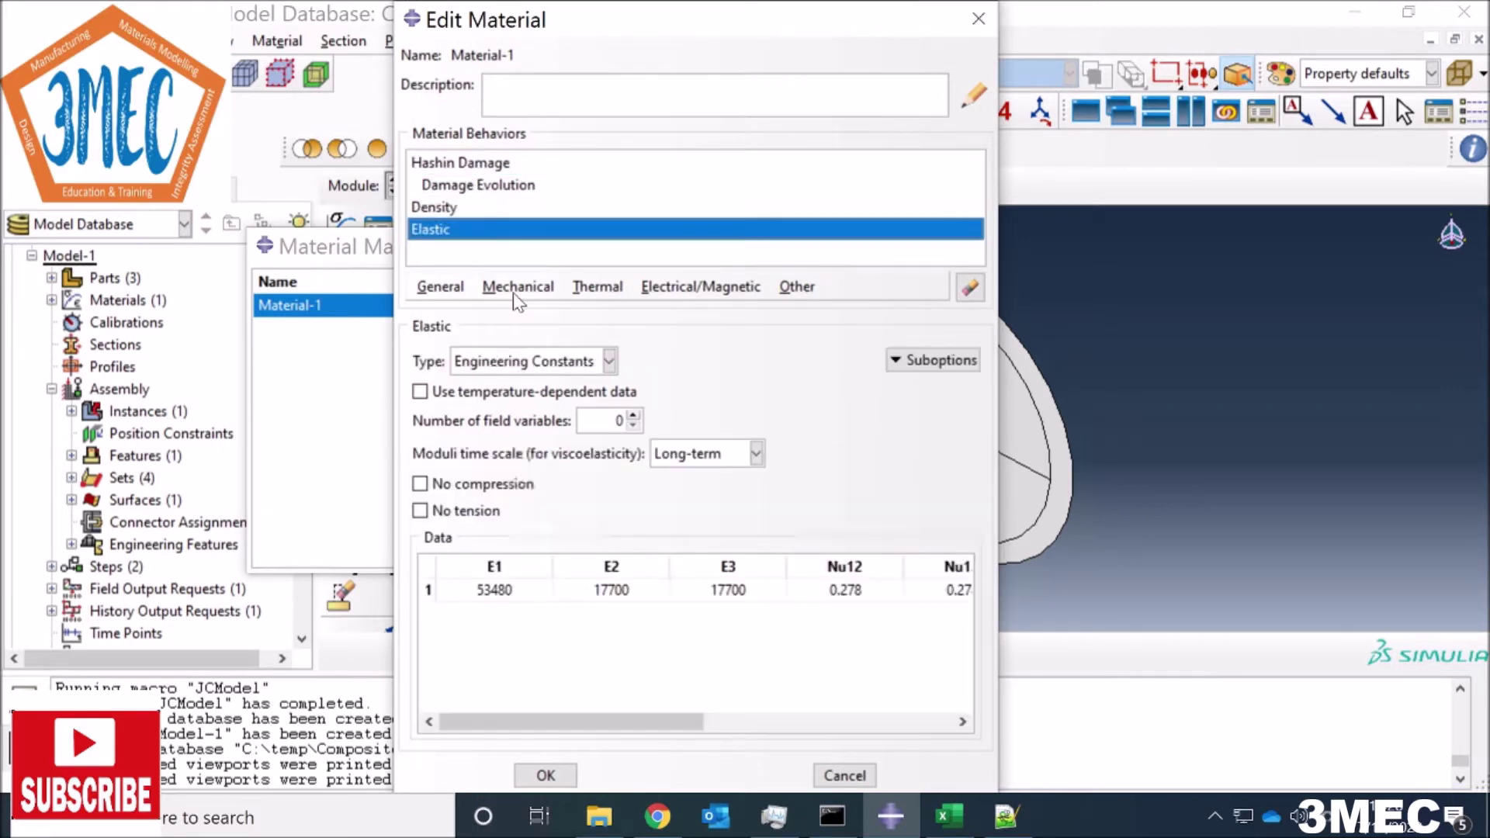
pyautogui.click(455, 208)
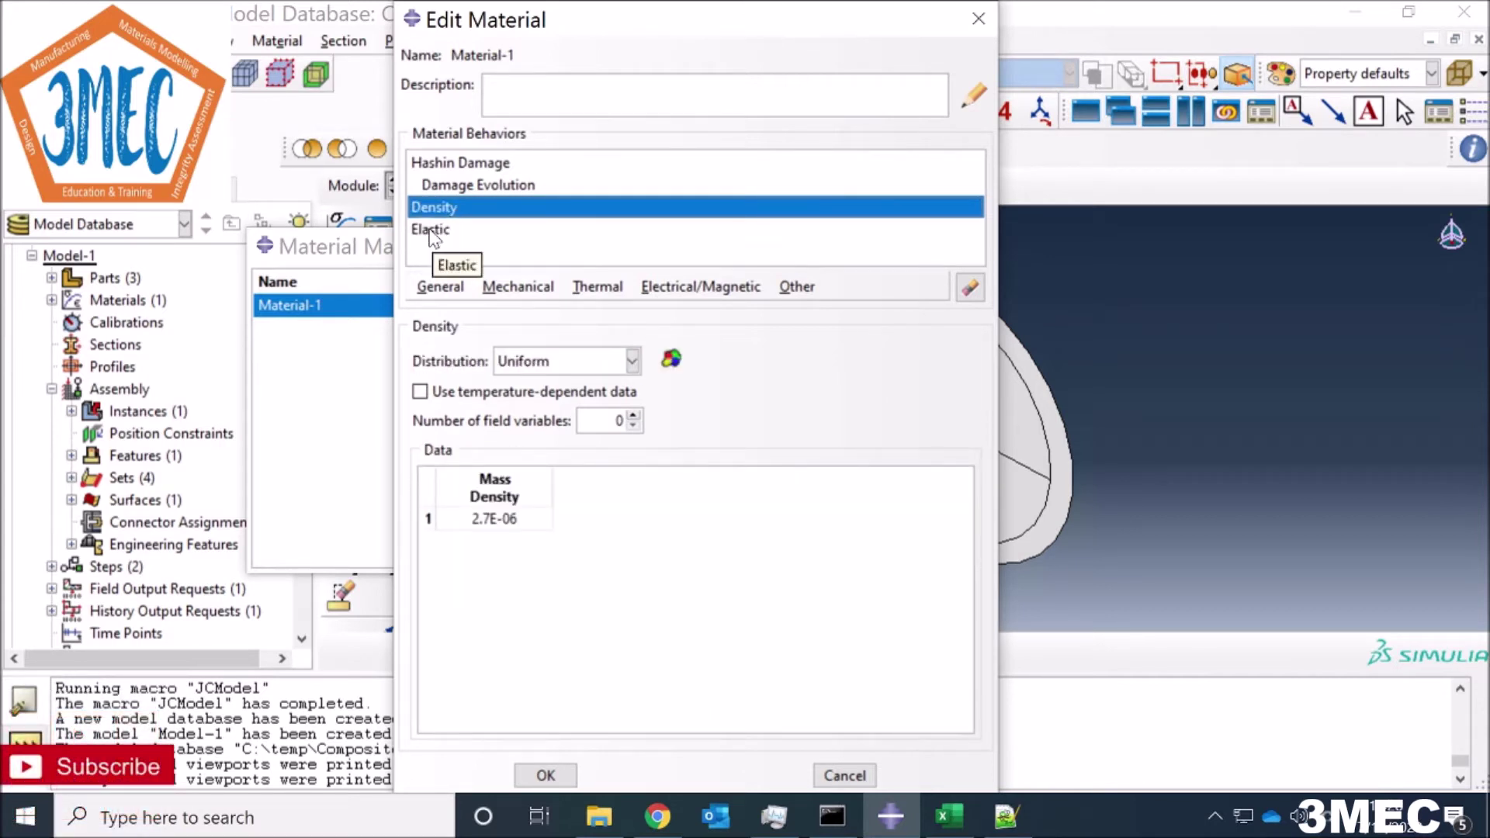
pyautogui.click(432, 231)
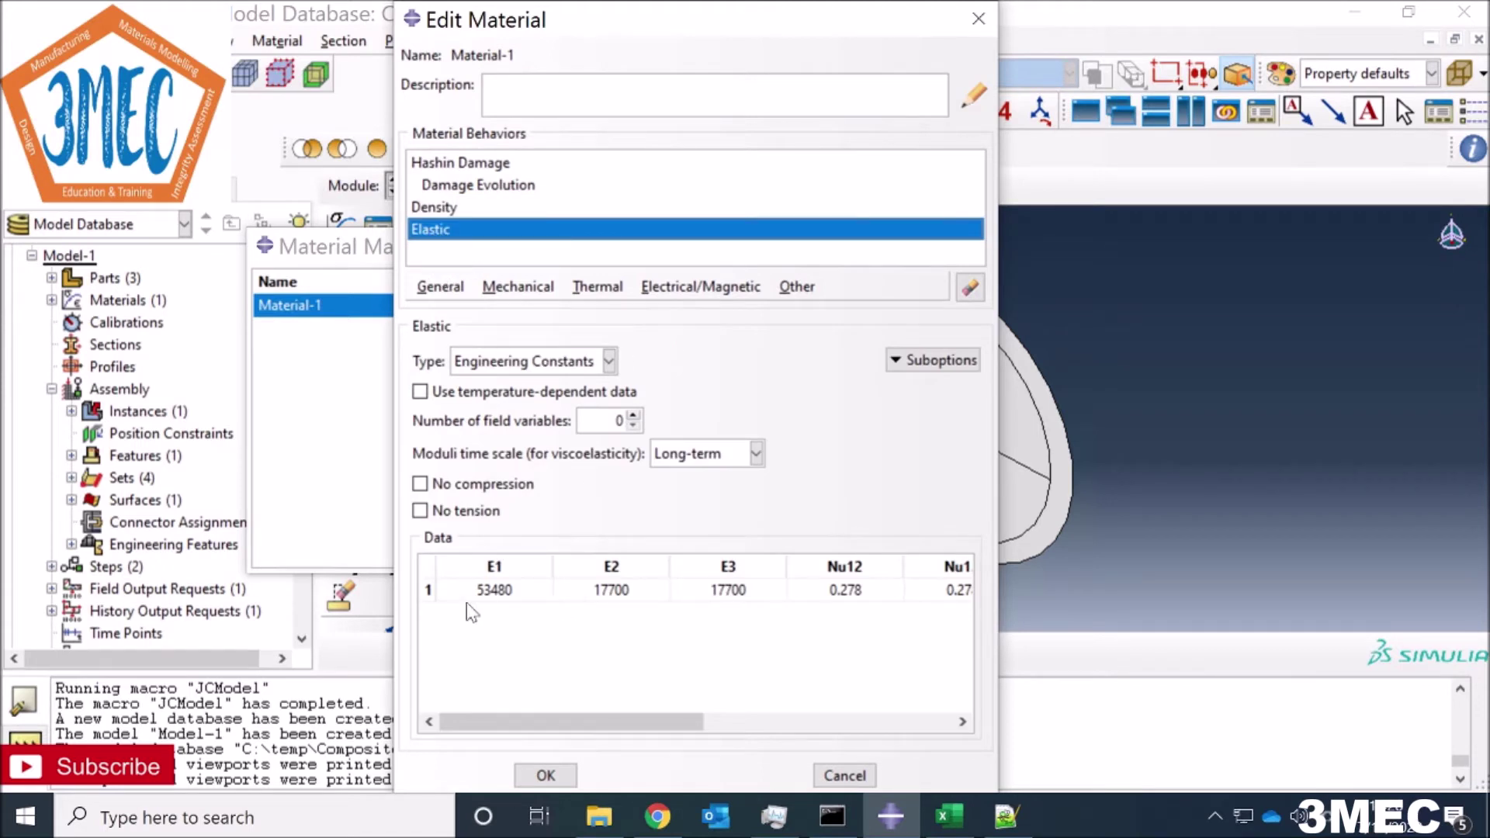
pyautogui.moveTo(656, 725); pyautogui.dragTo(420, 708)
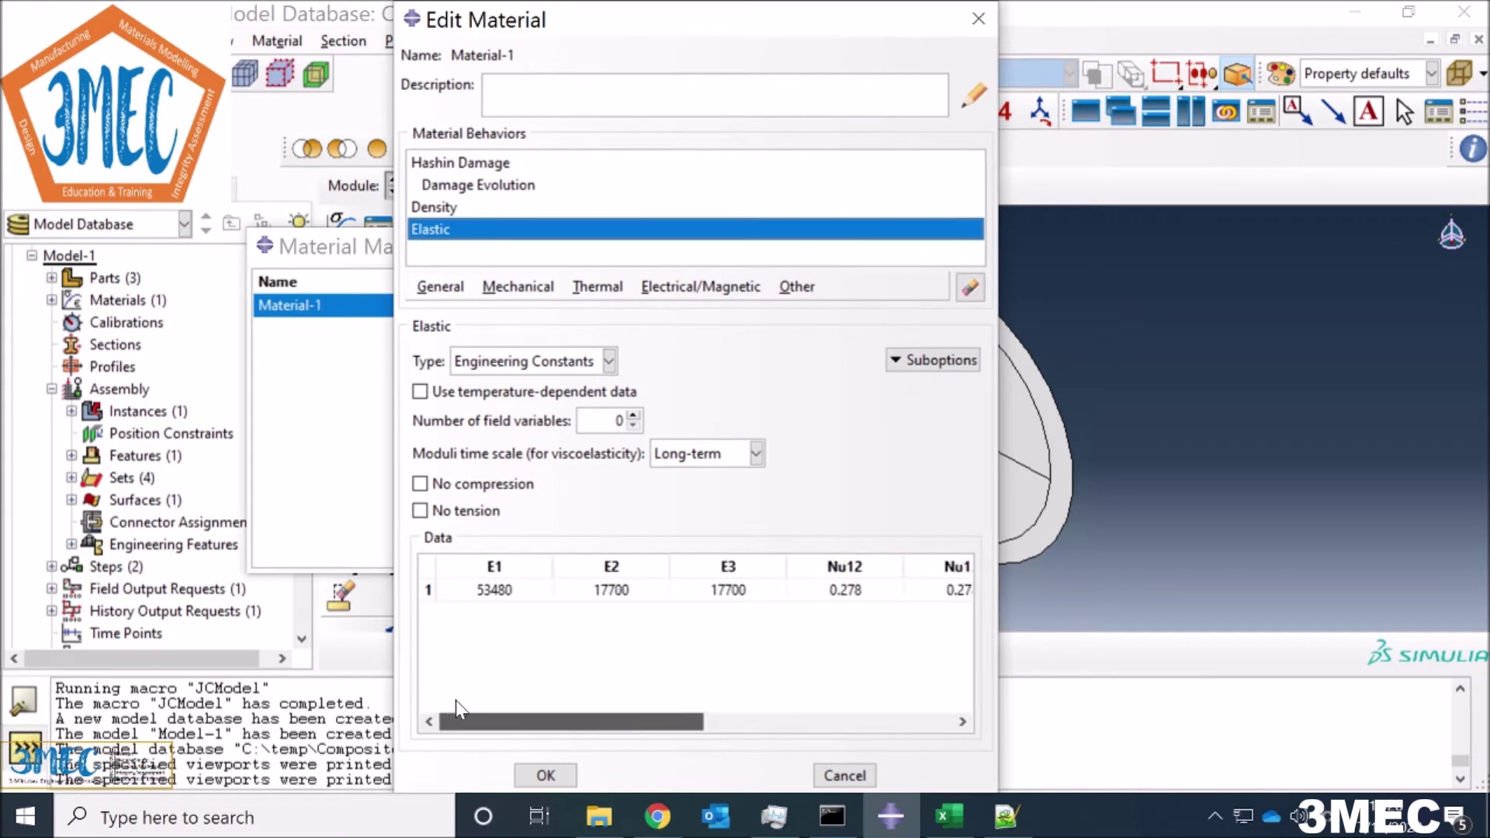
pyautogui.moveTo(687, 728); pyautogui.dragTo(938, 733)
pyautogui.click(588, 728)
pyautogui.moveTo(588, 728); pyautogui.dragTo(426, 702)
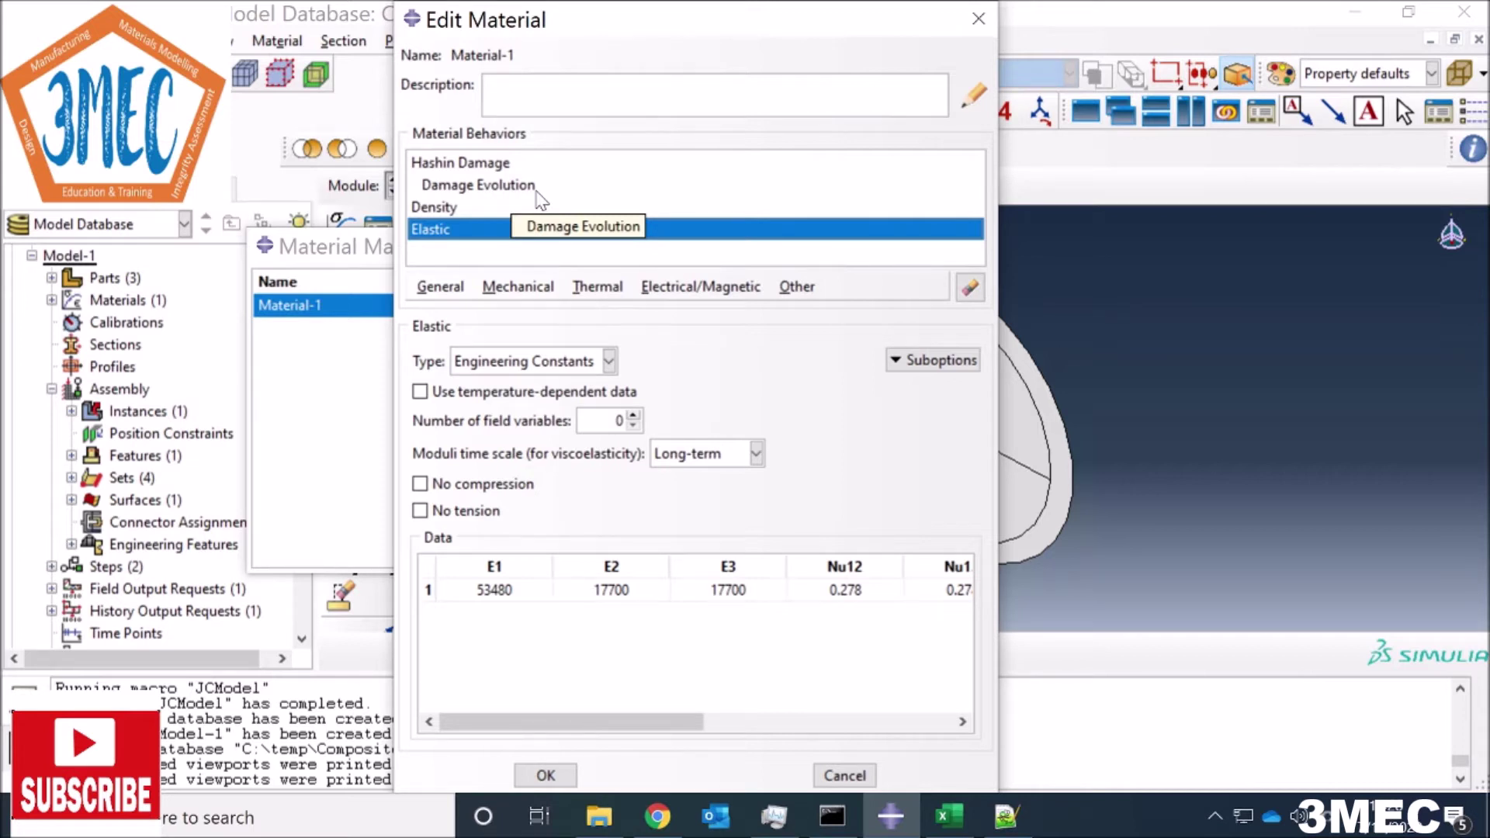
# Step: Check the Hashin damage strengths and Damage Evolution, then accept Material-1 unchanged
pyautogui.click(474, 164)
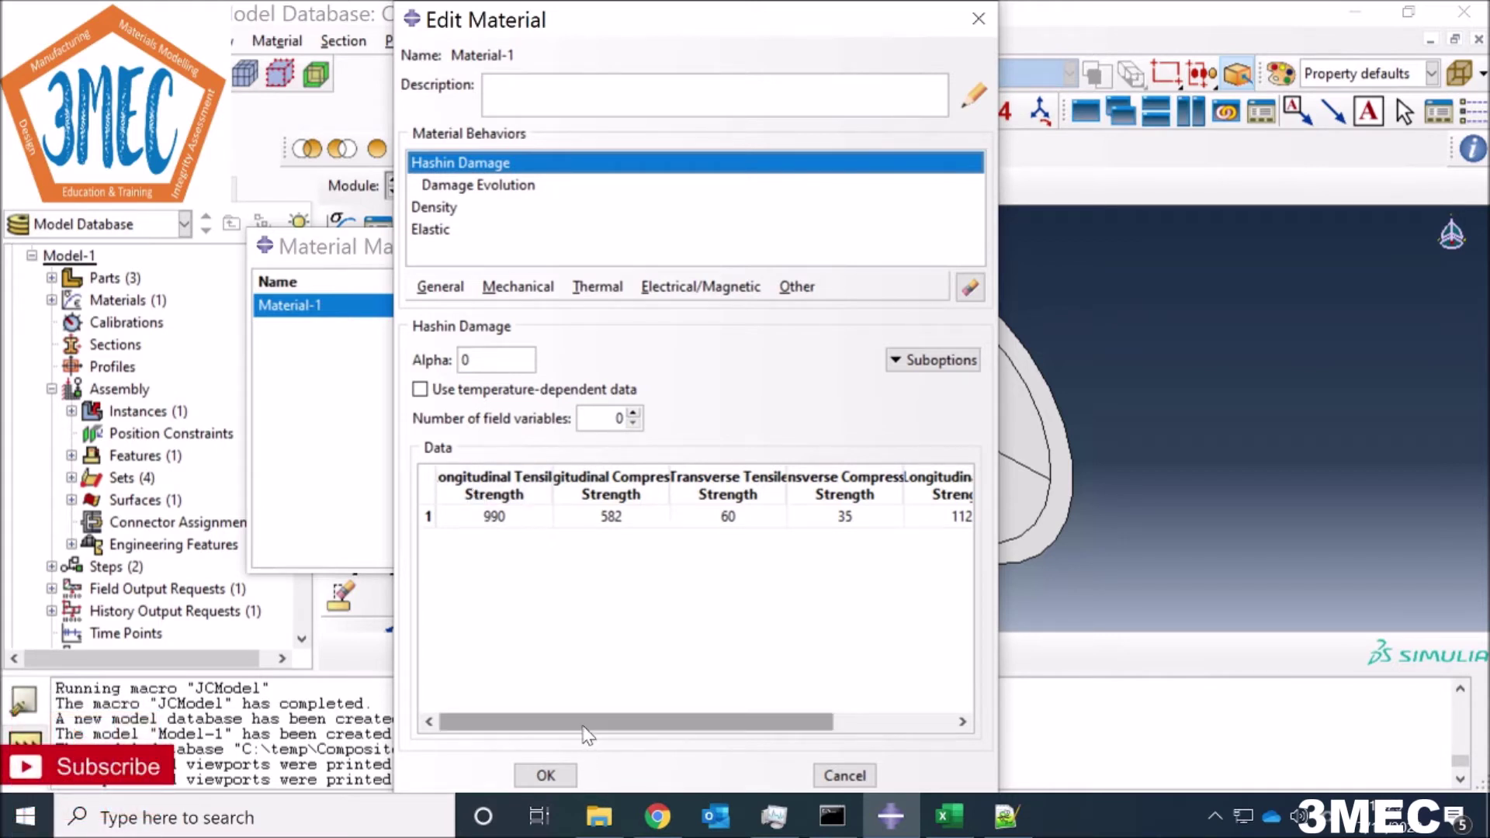
pyautogui.moveTo(585, 723); pyautogui.dragTo(468, 721)
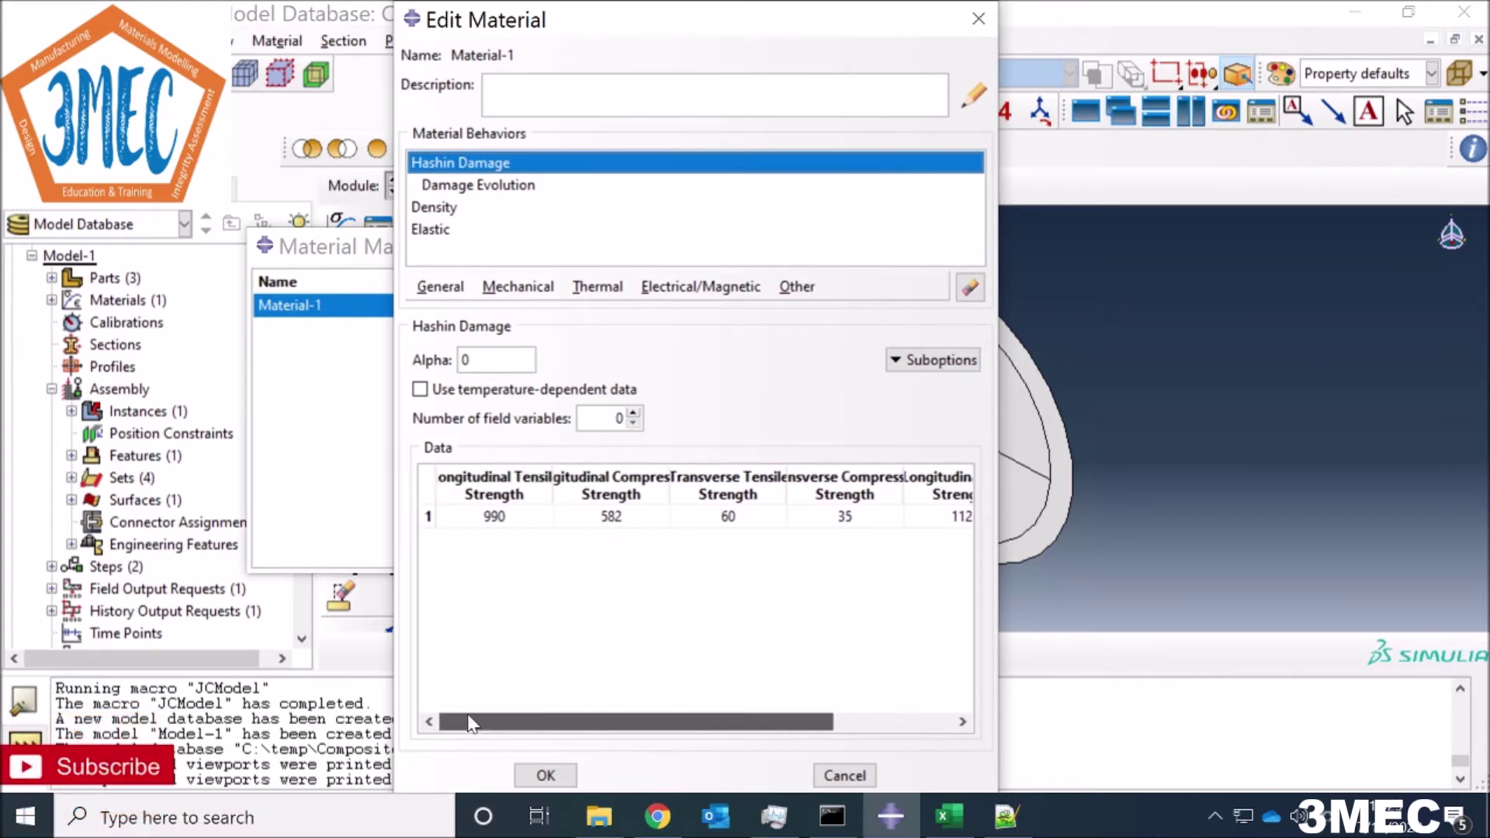
pyautogui.click(476, 186)
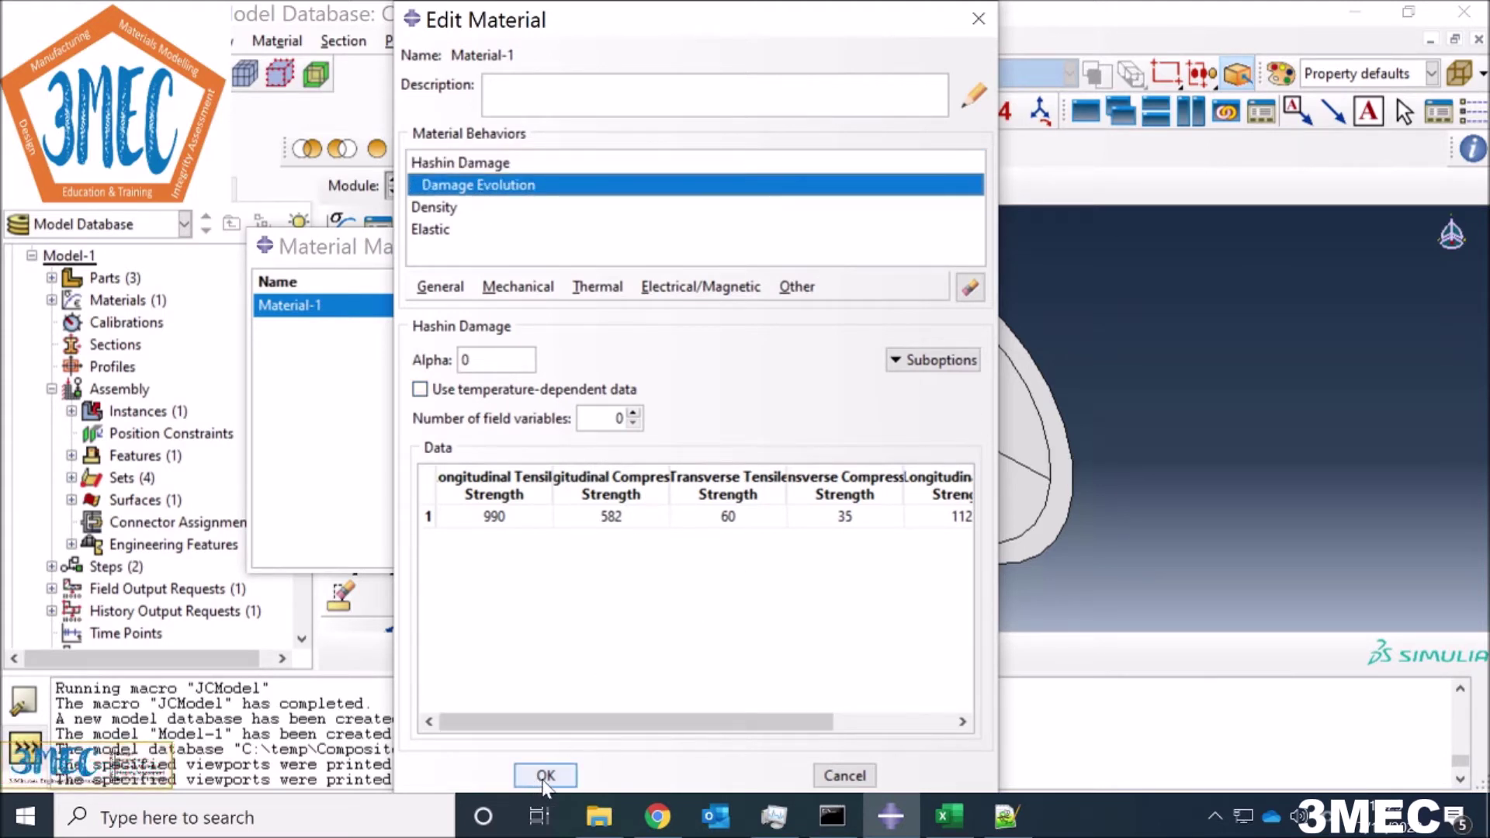
pyautogui.click(546, 775)
# Step: Check Part-3's sections and layups, cancelling an empty new composite layup
pyautogui.click(555, 471)
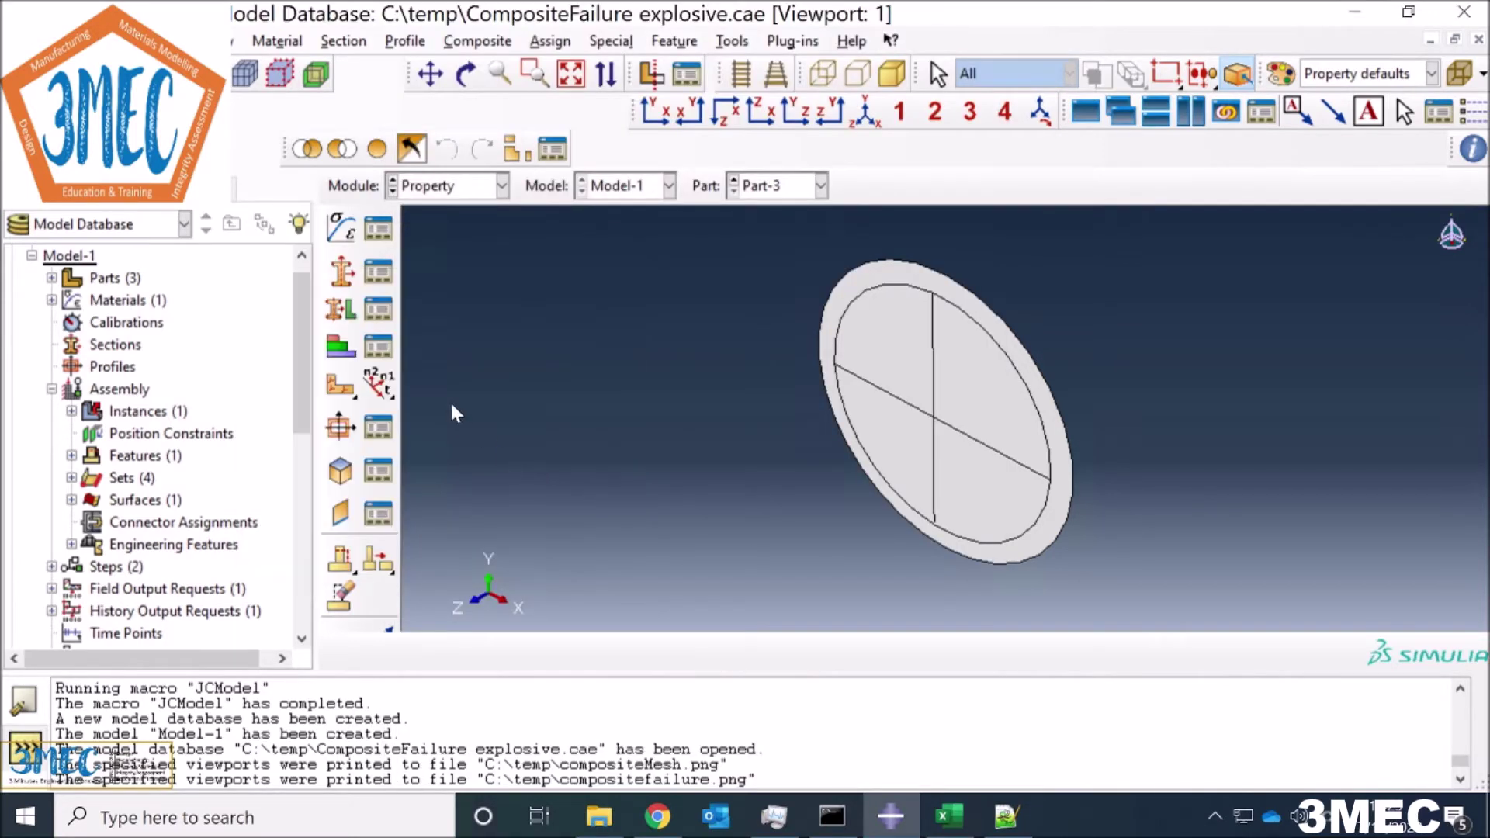
pyautogui.click(378, 272)
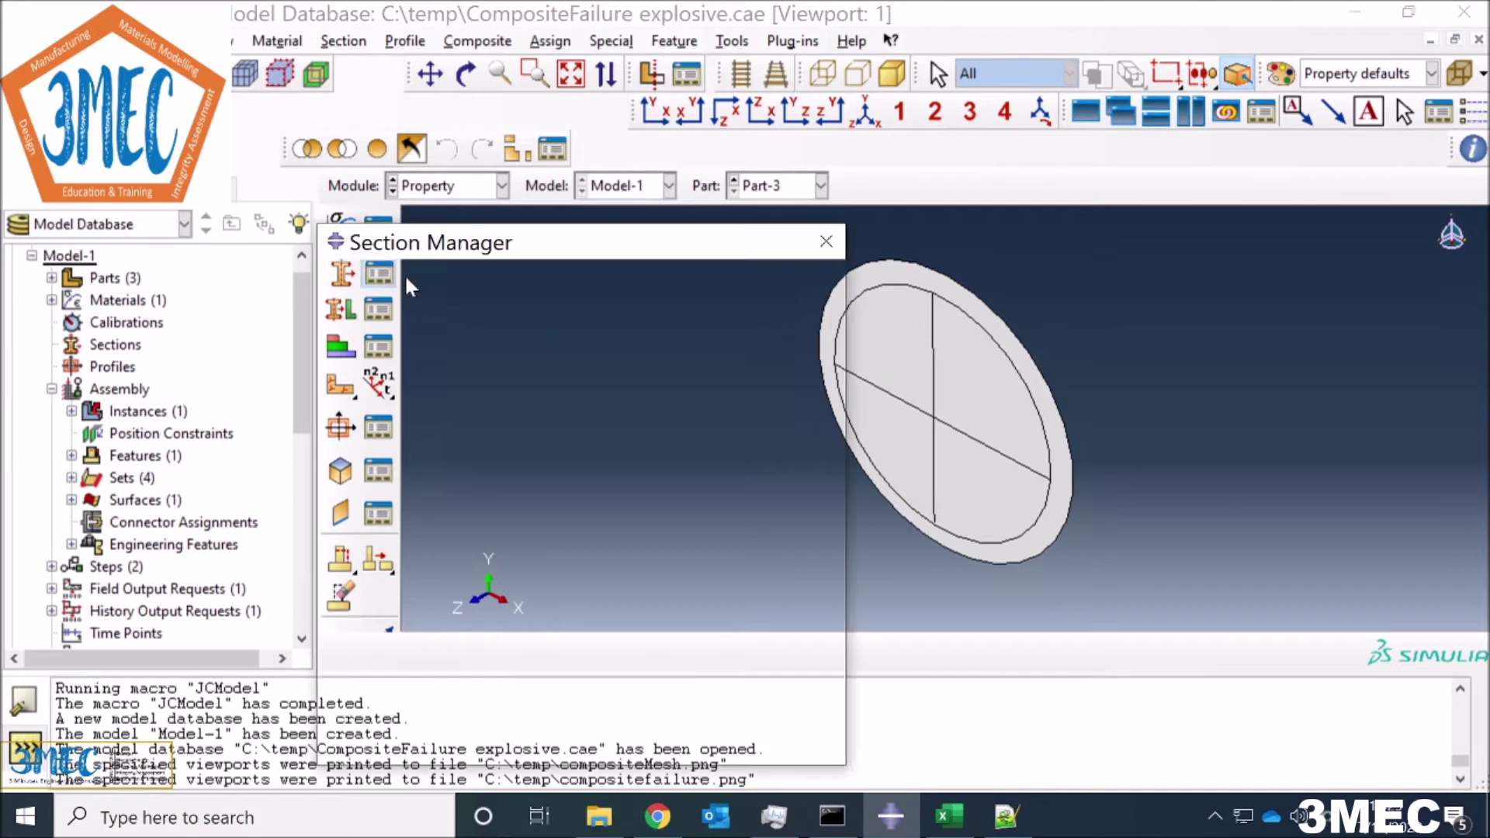
pyautogui.click(795, 747)
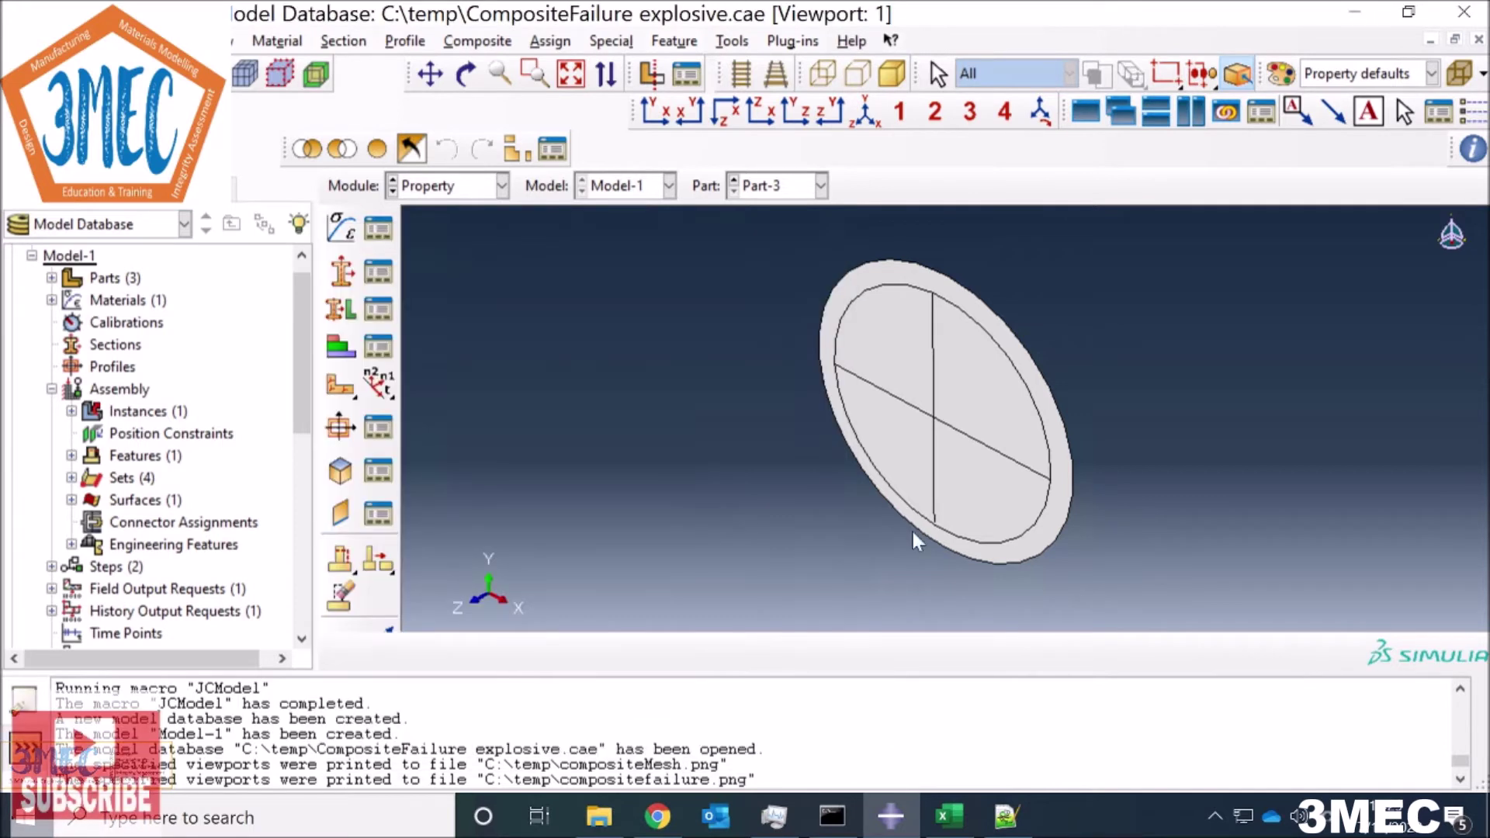
pyautogui.click(359, 356)
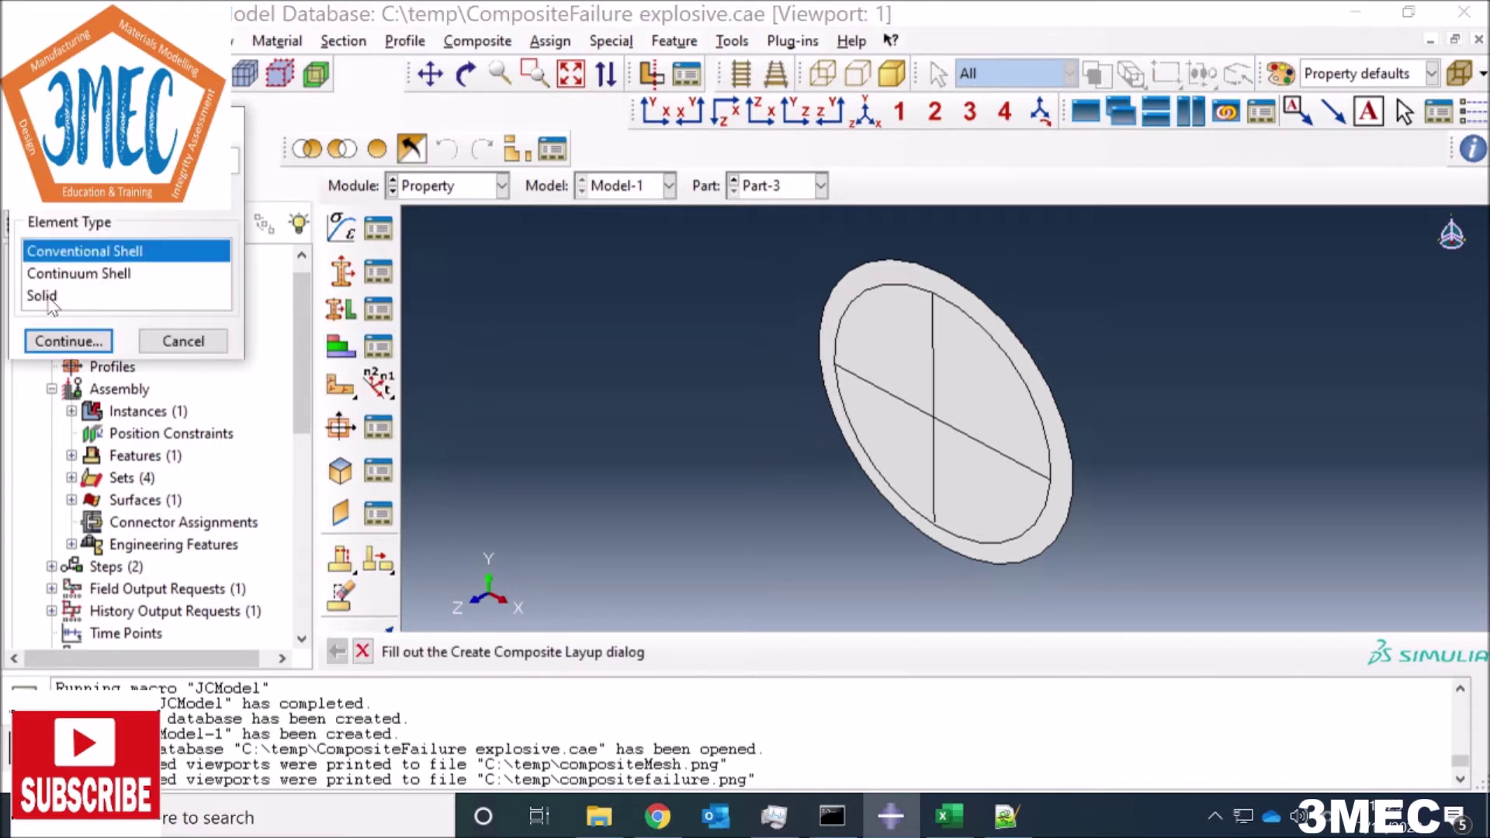
pyautogui.click(69, 342)
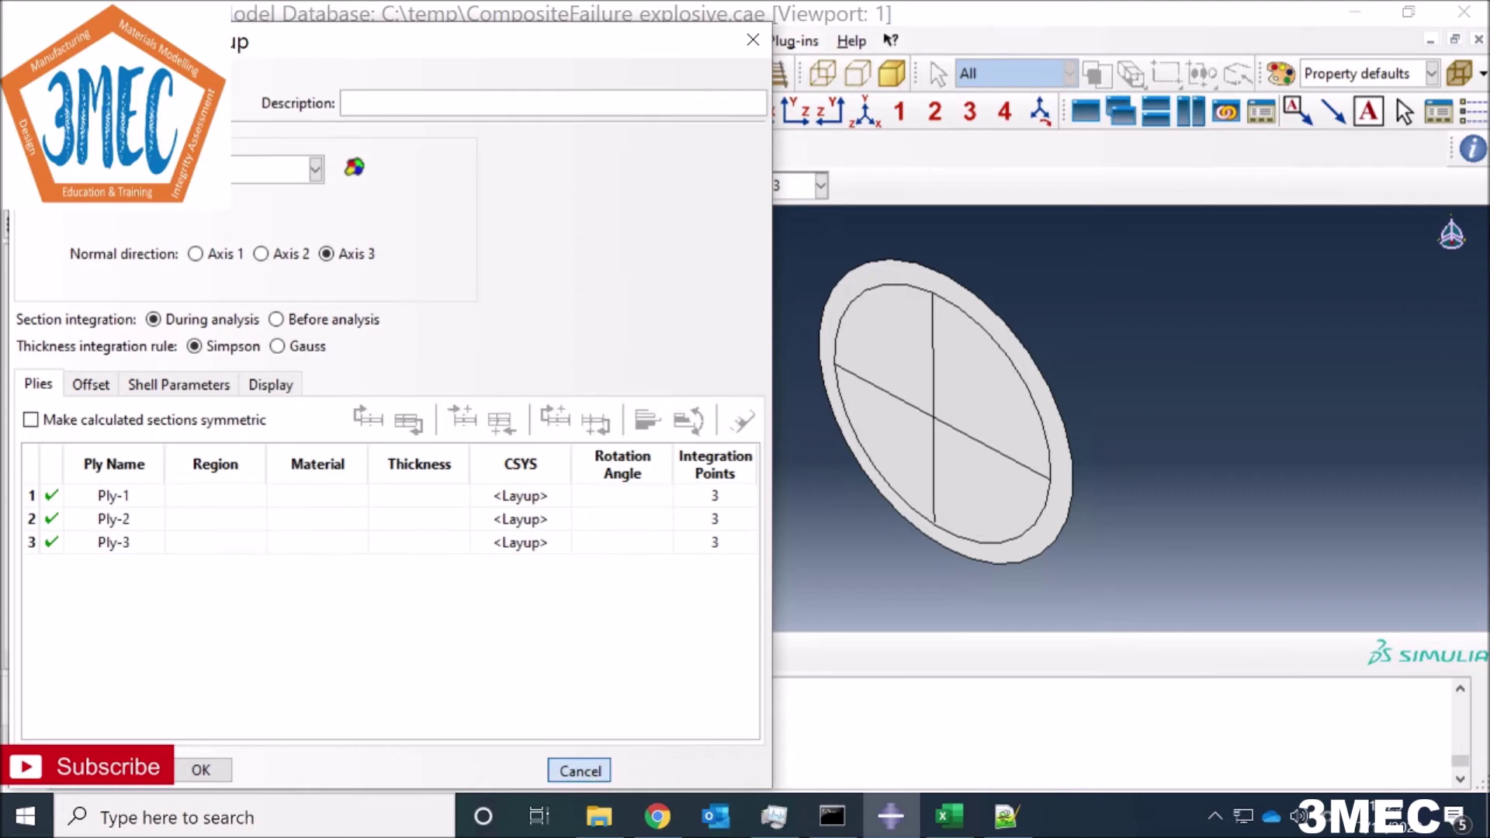
pyautogui.click(597, 774)
pyautogui.click(378, 346)
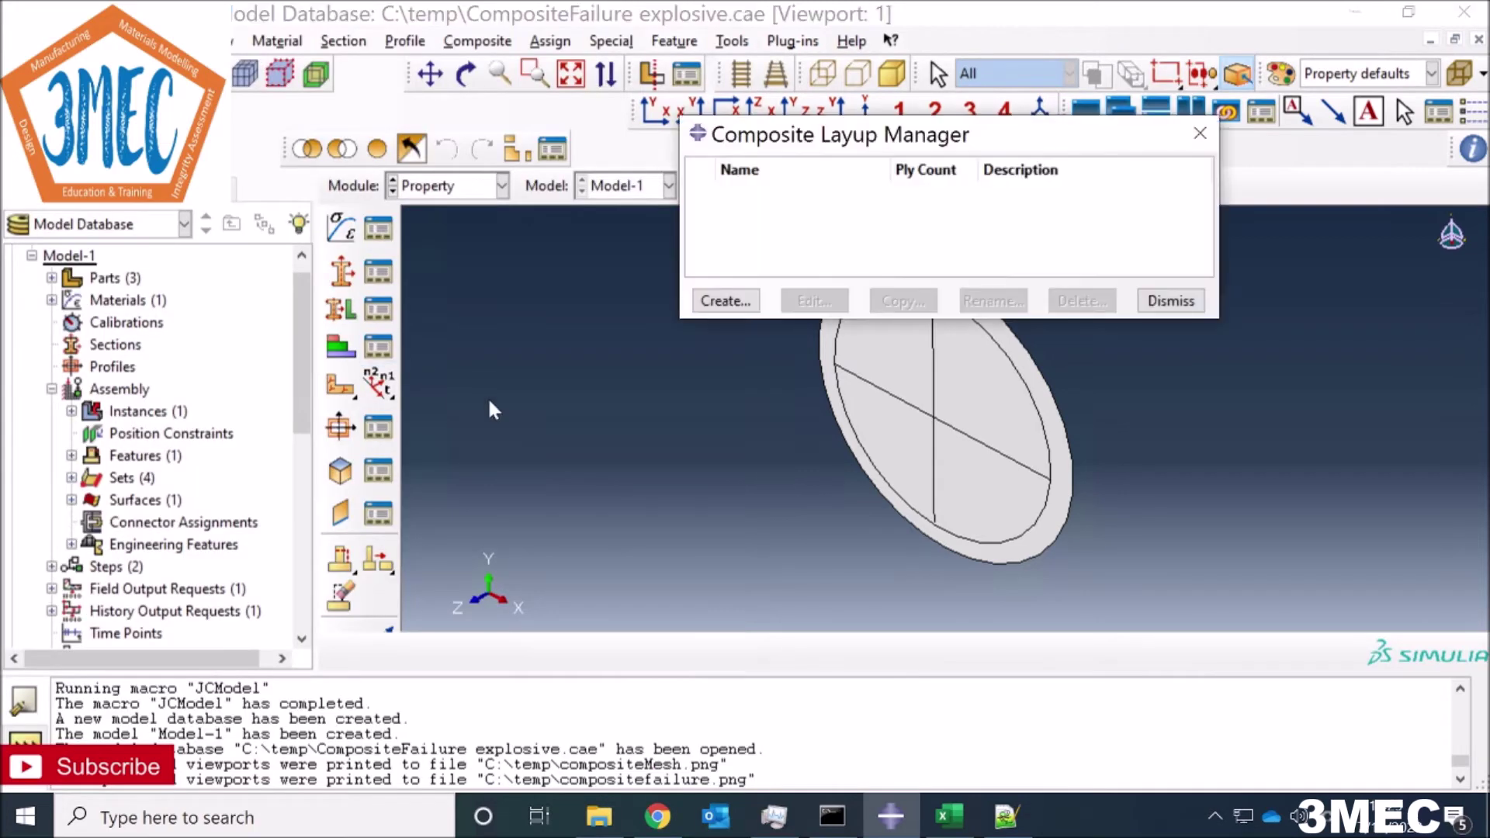
pyautogui.click(1172, 300)
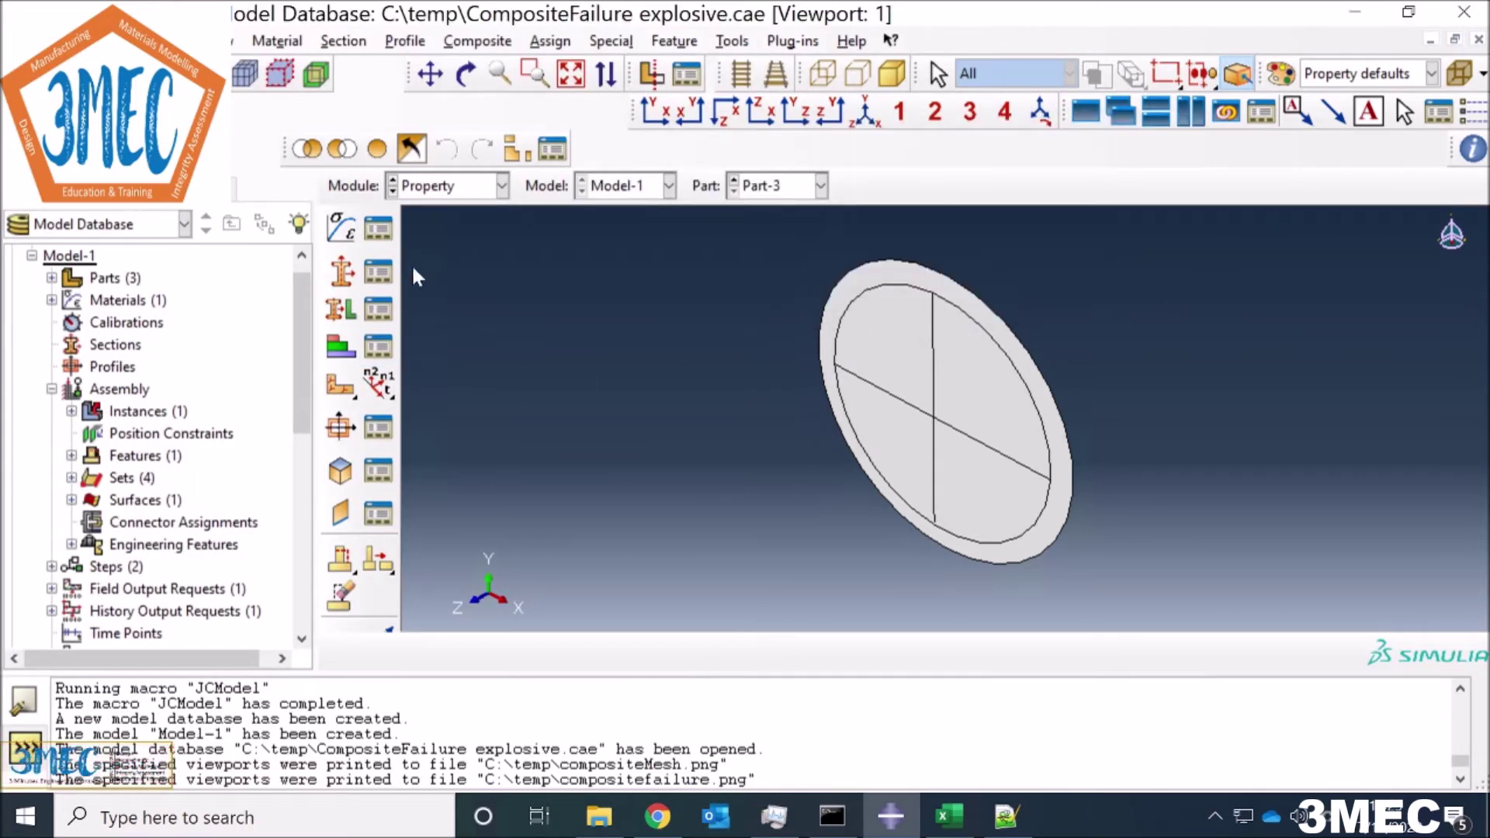
# Step: On Part-2, review CompositeLayup-1's 13 Material-1 plies, 0.508 thick, alternating 0/90°
pyautogui.click(786, 186)
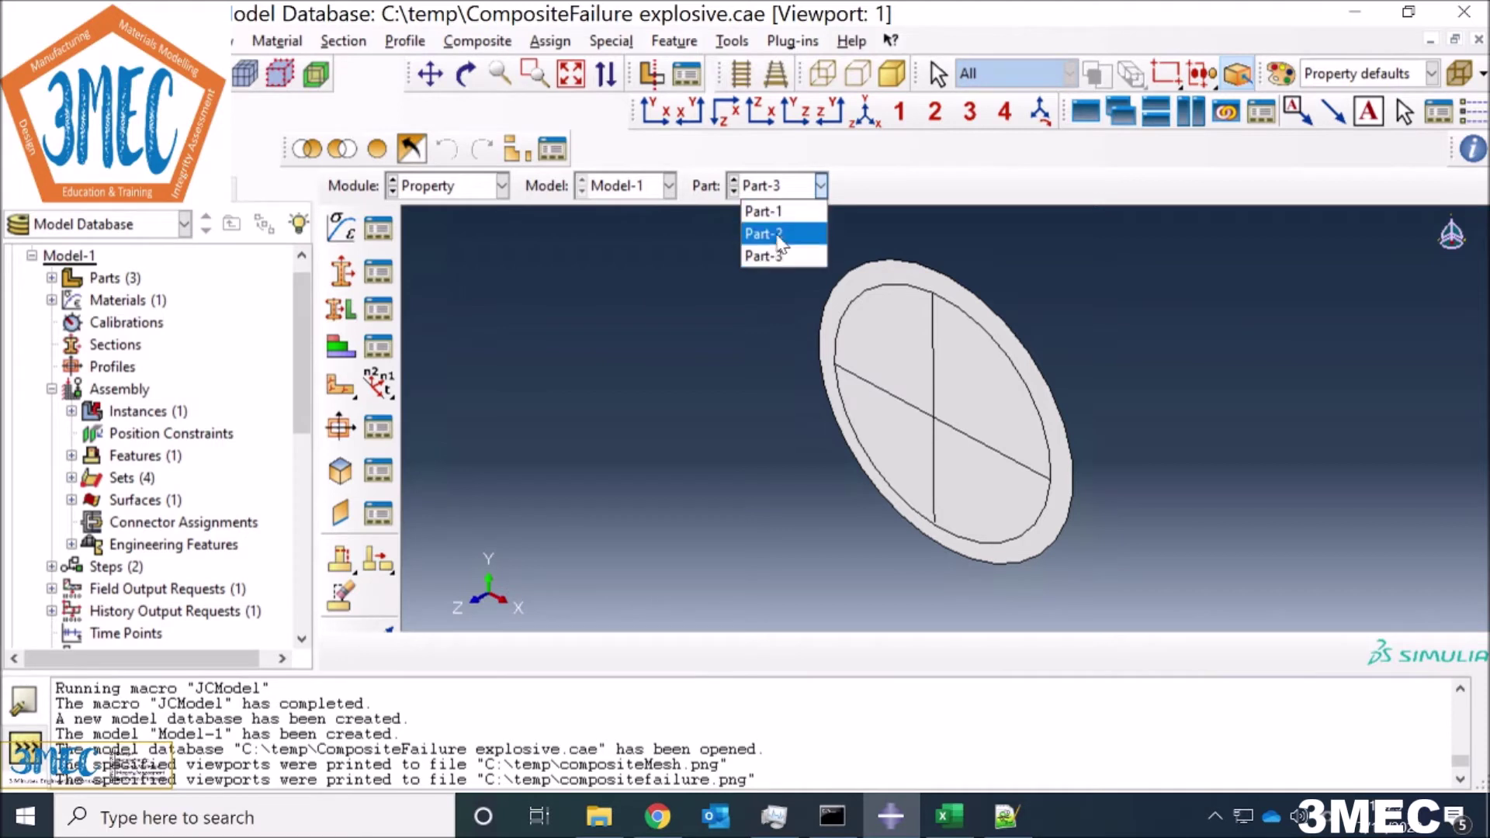
pyautogui.click(778, 235)
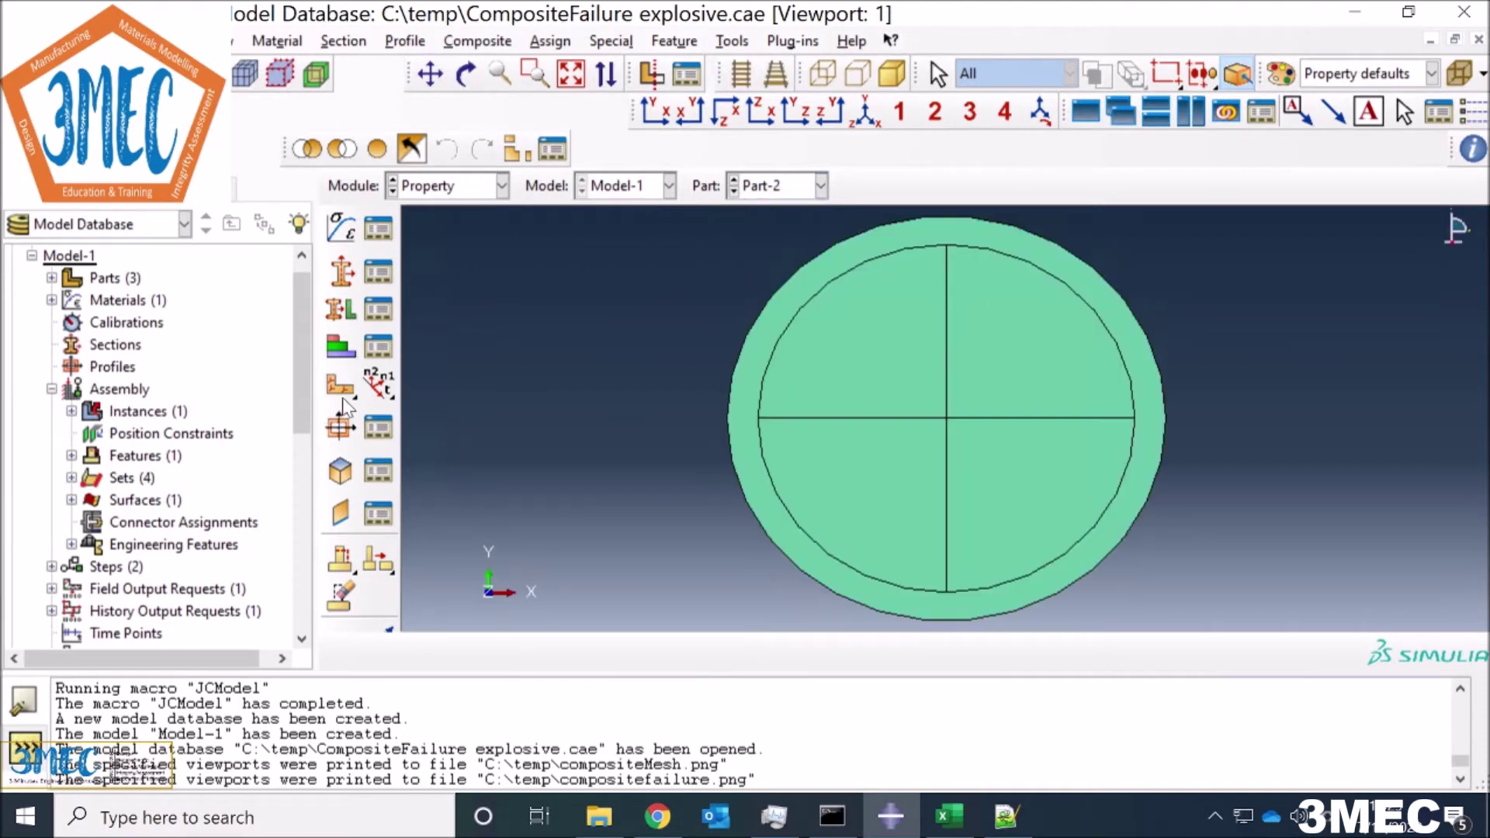
pyautogui.click(378, 385)
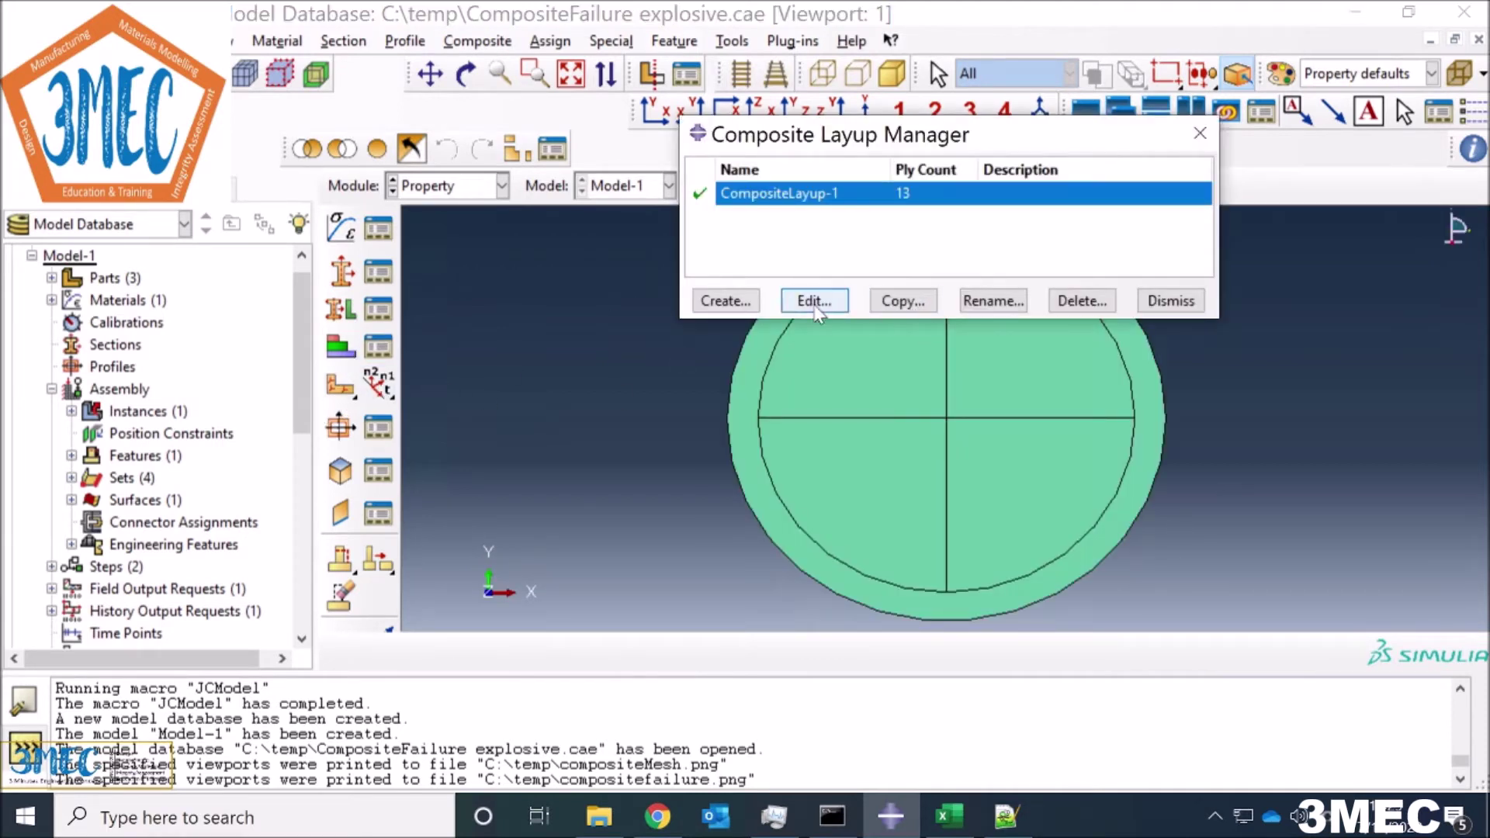
pyautogui.click(809, 304)
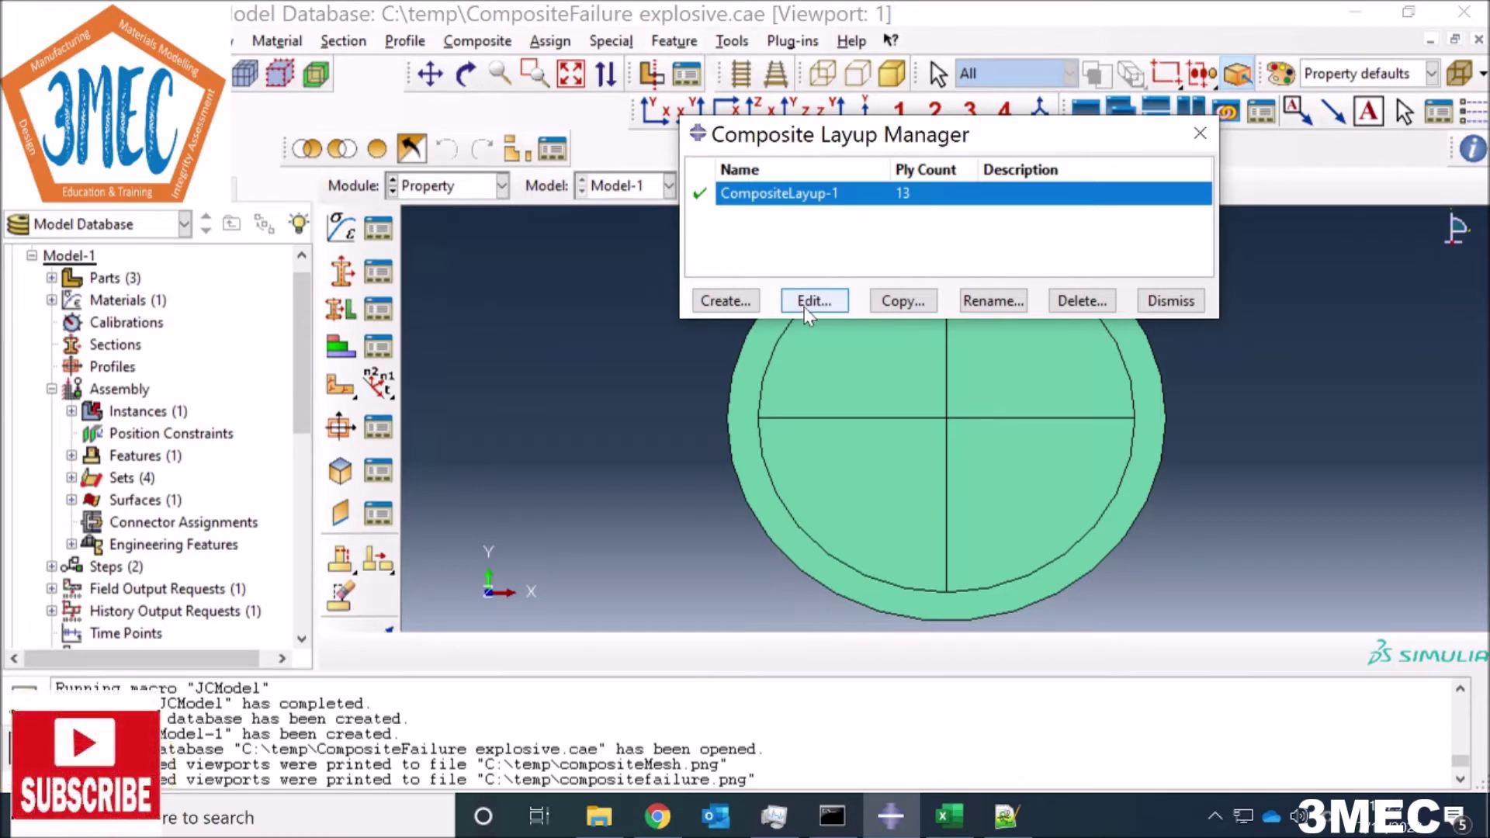
pyautogui.click(1172, 302)
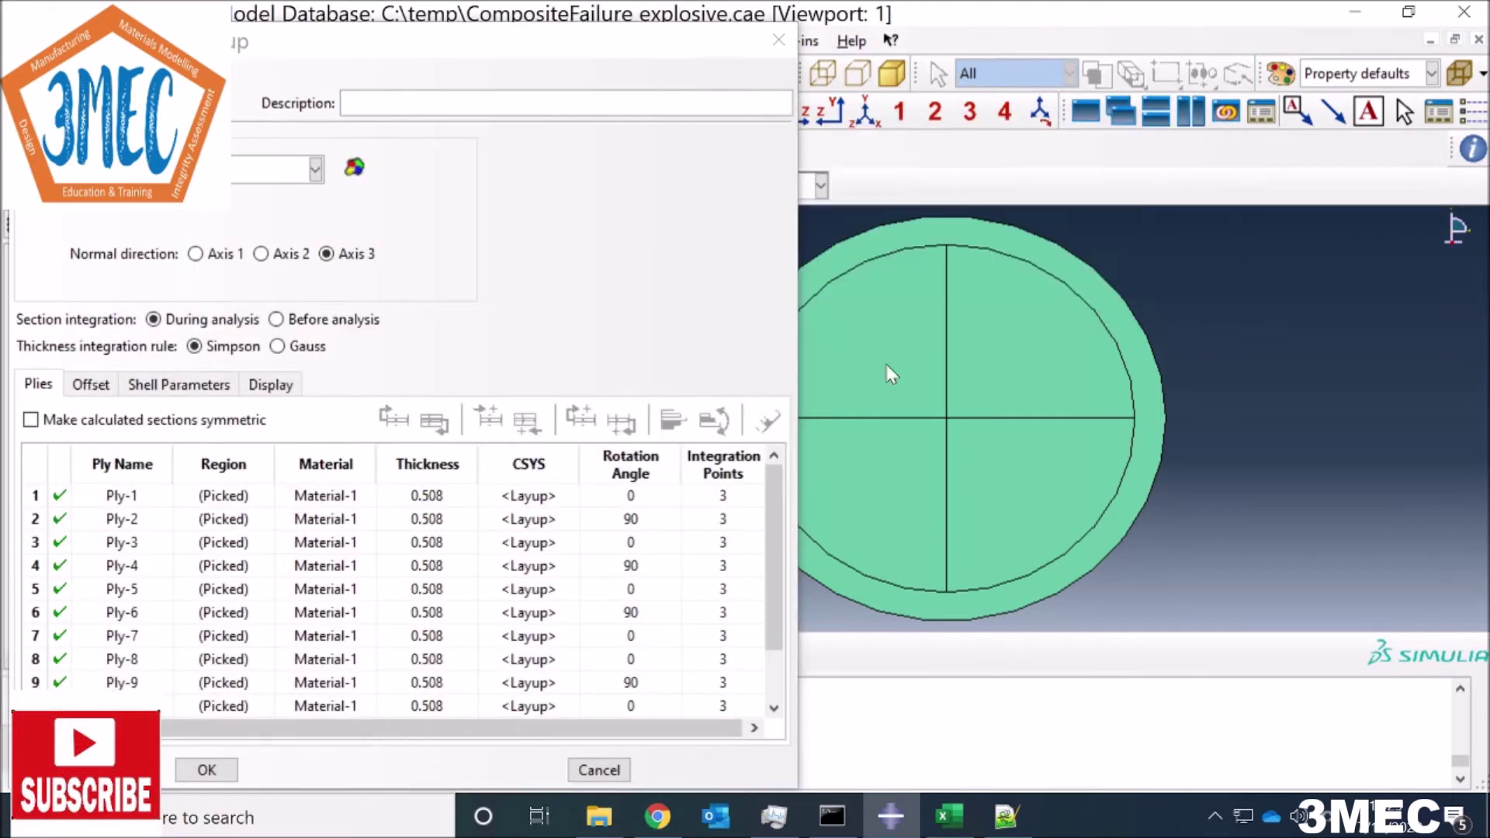
pyautogui.click(866, 111)
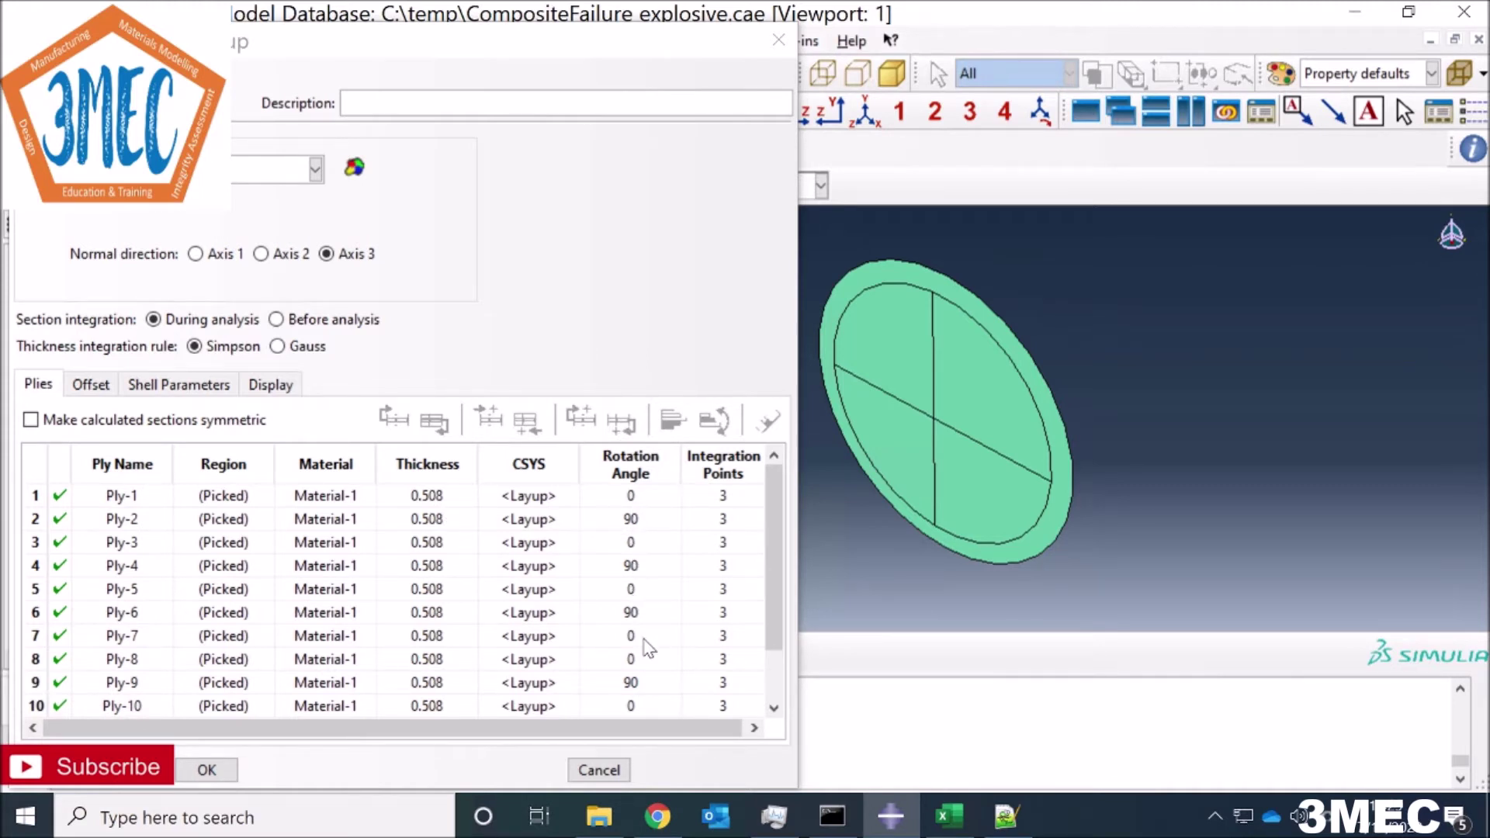
pyautogui.scroll(-3, 648, 648)
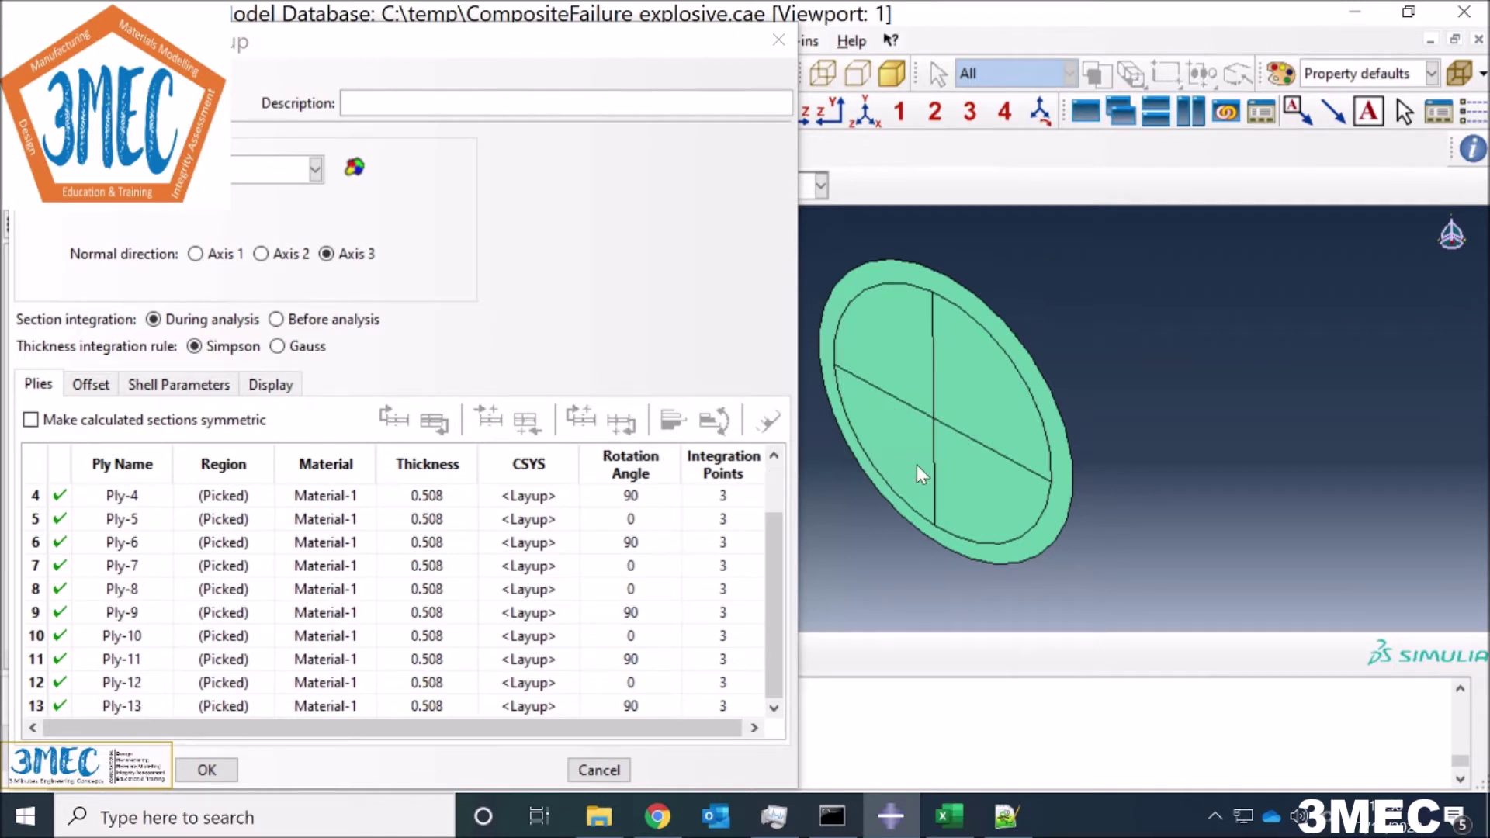
pyautogui.click(206, 771)
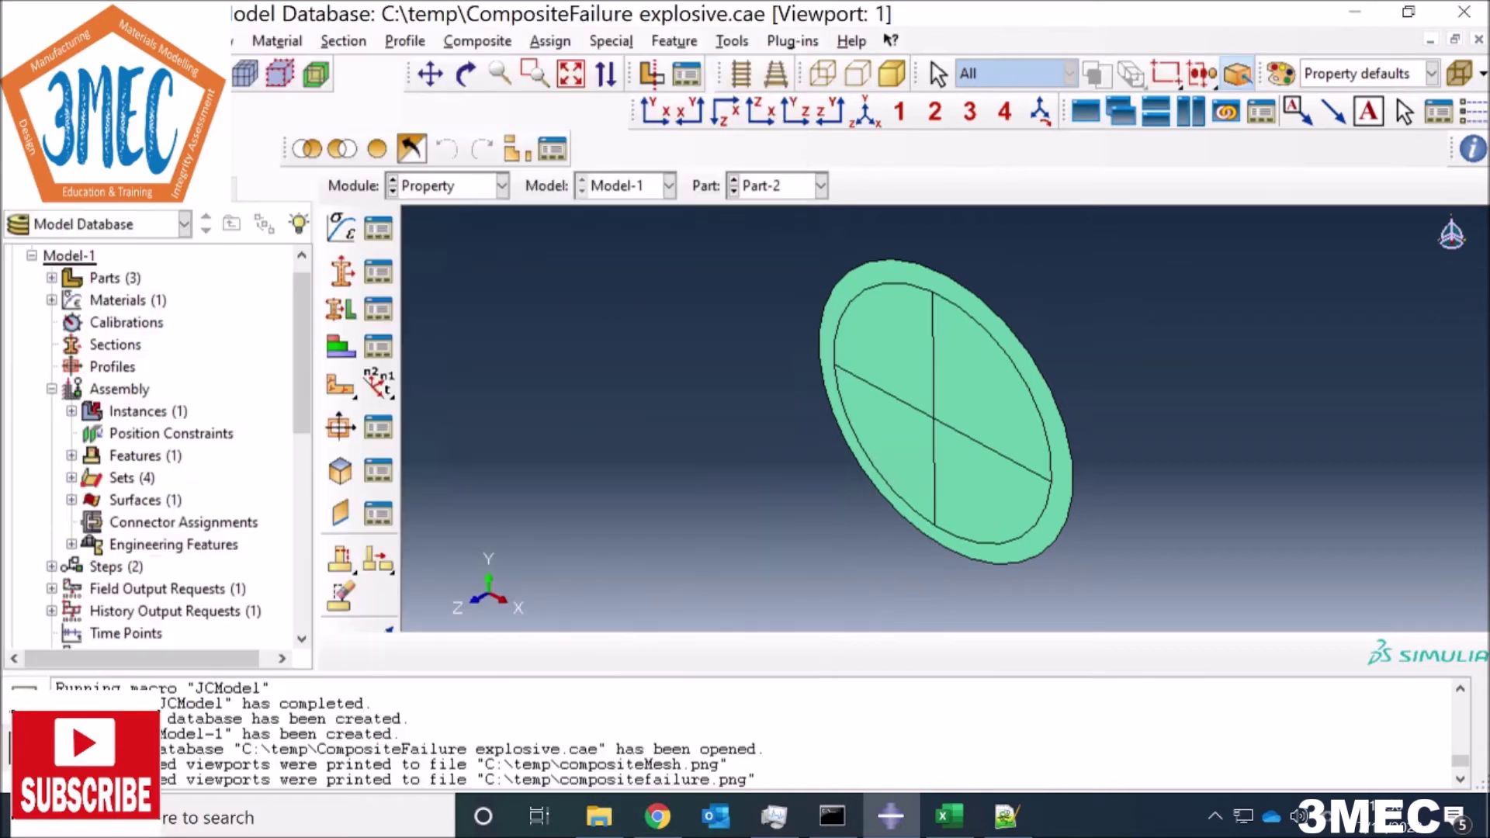
# Step: Visit the Assembly module and cancel creating another Part-2 instance
pyautogui.click(472, 192)
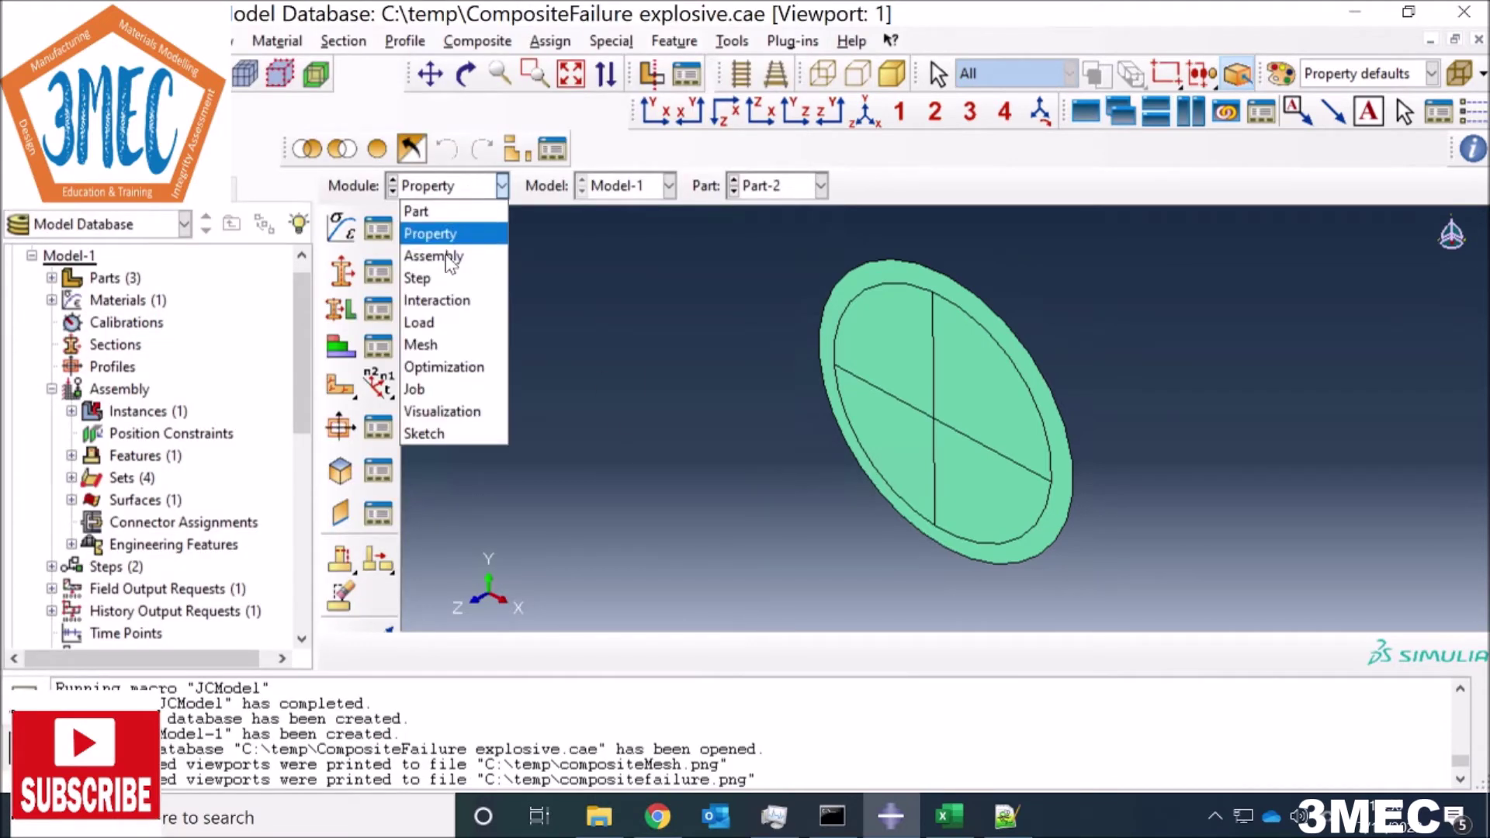
pyautogui.click(434, 255)
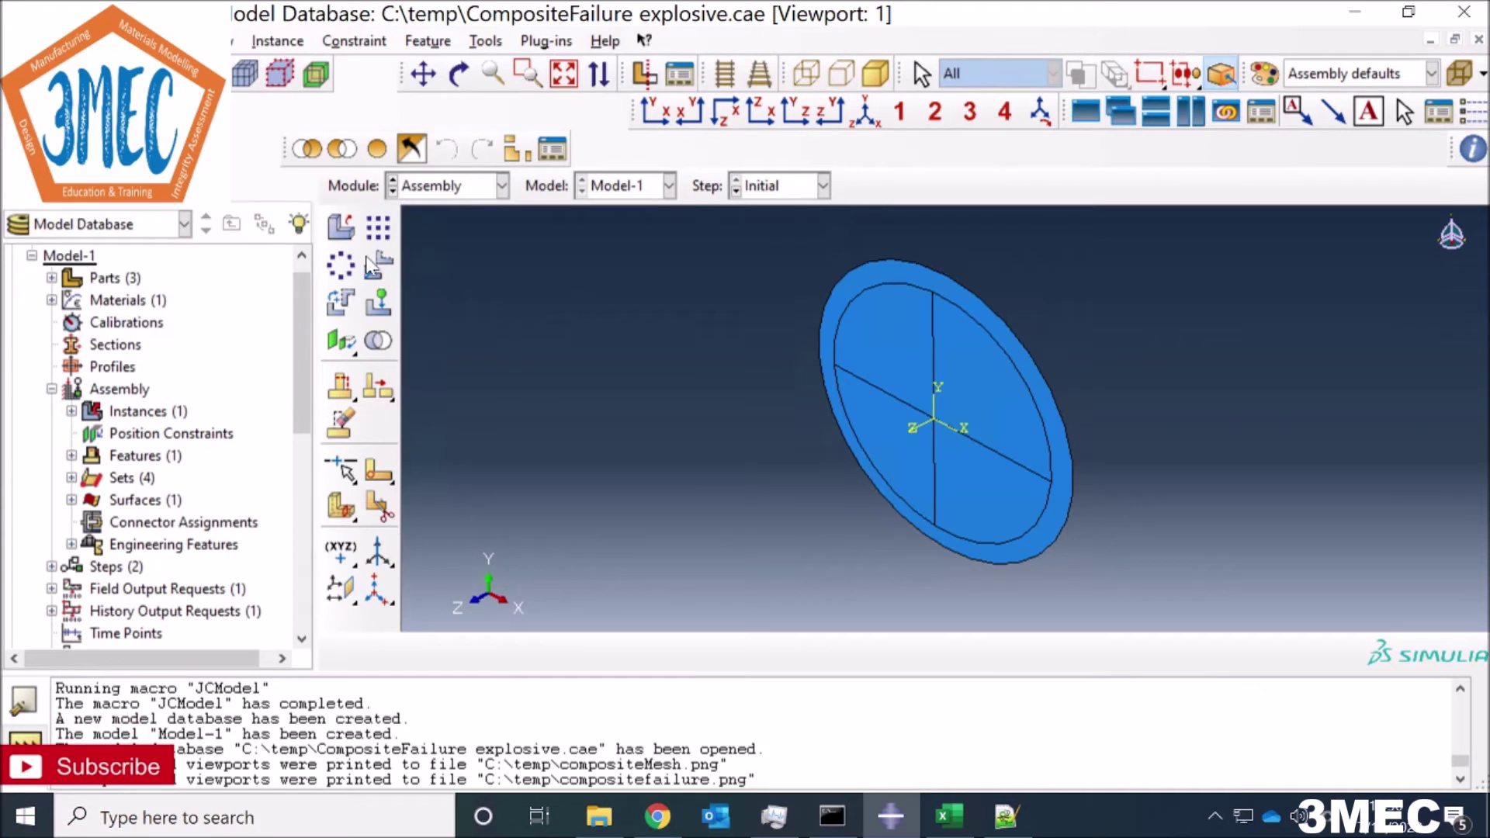
pyautogui.click(342, 229)
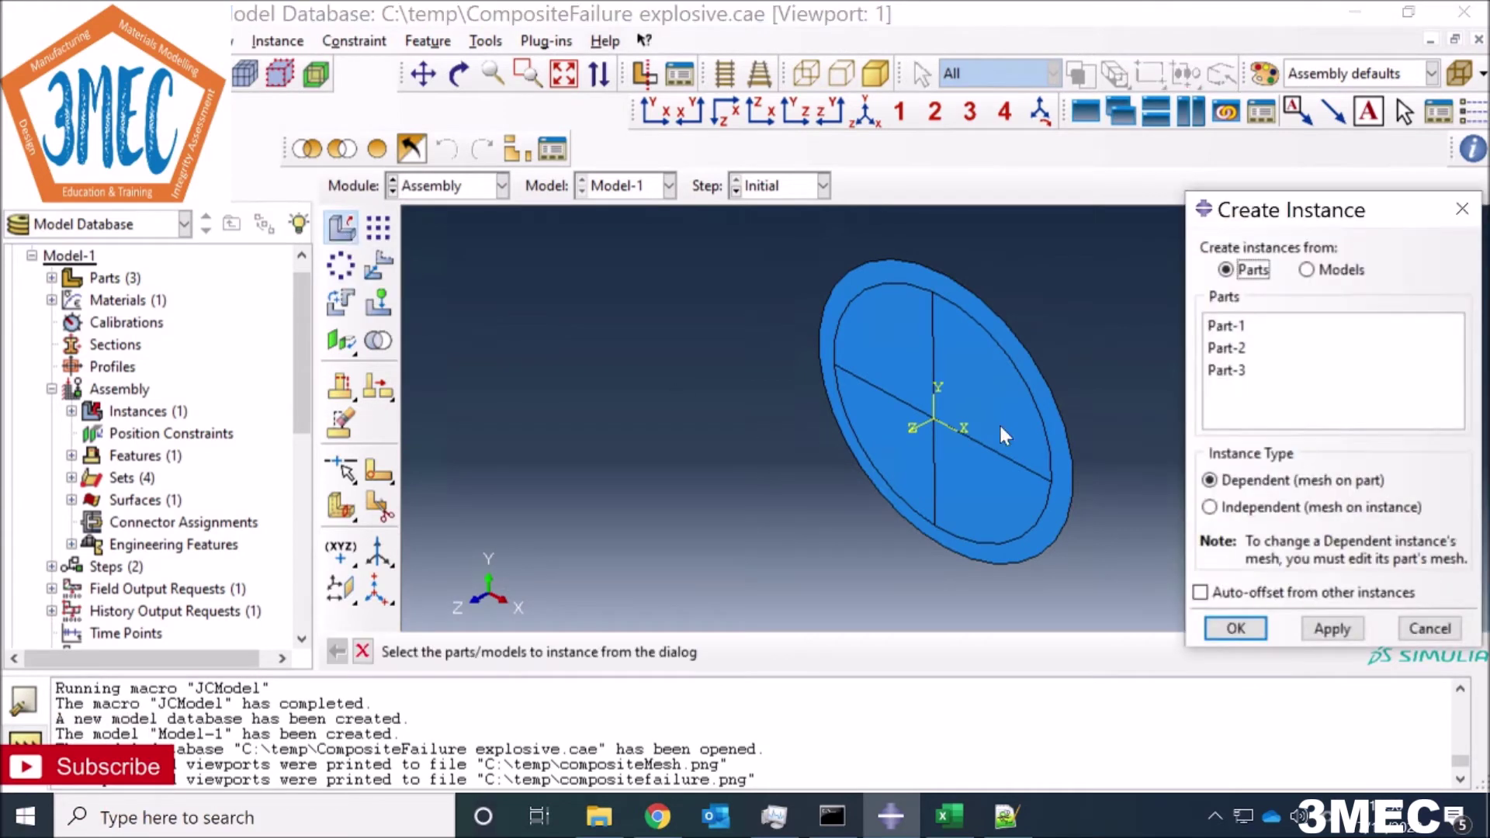
pyautogui.click(1230, 347)
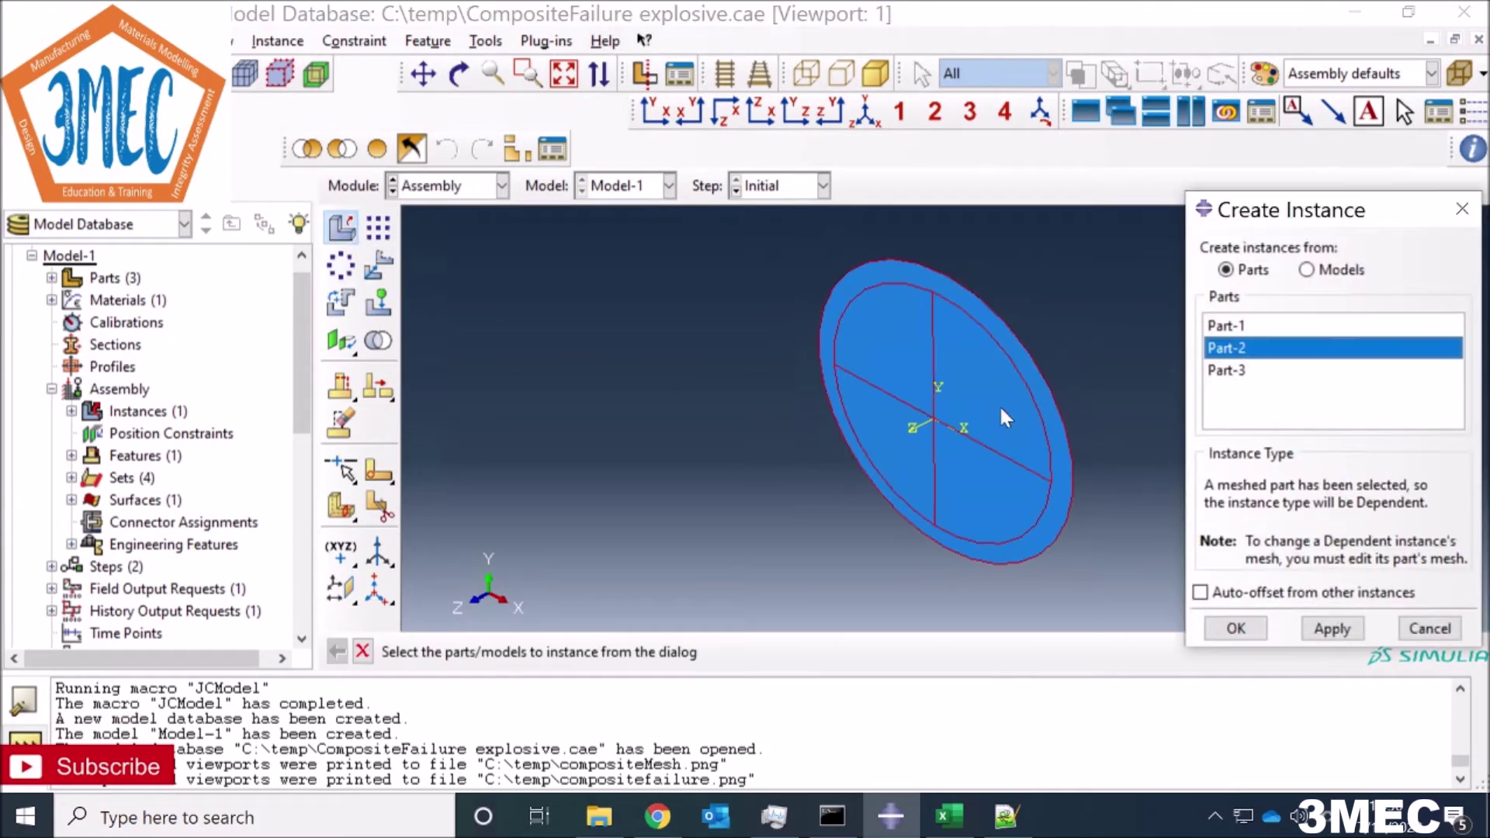
pyautogui.click(1433, 628)
# Step: Switch to the Step module and open Step-1's settings, briefly checking the Excel workbook
pyautogui.click(479, 192)
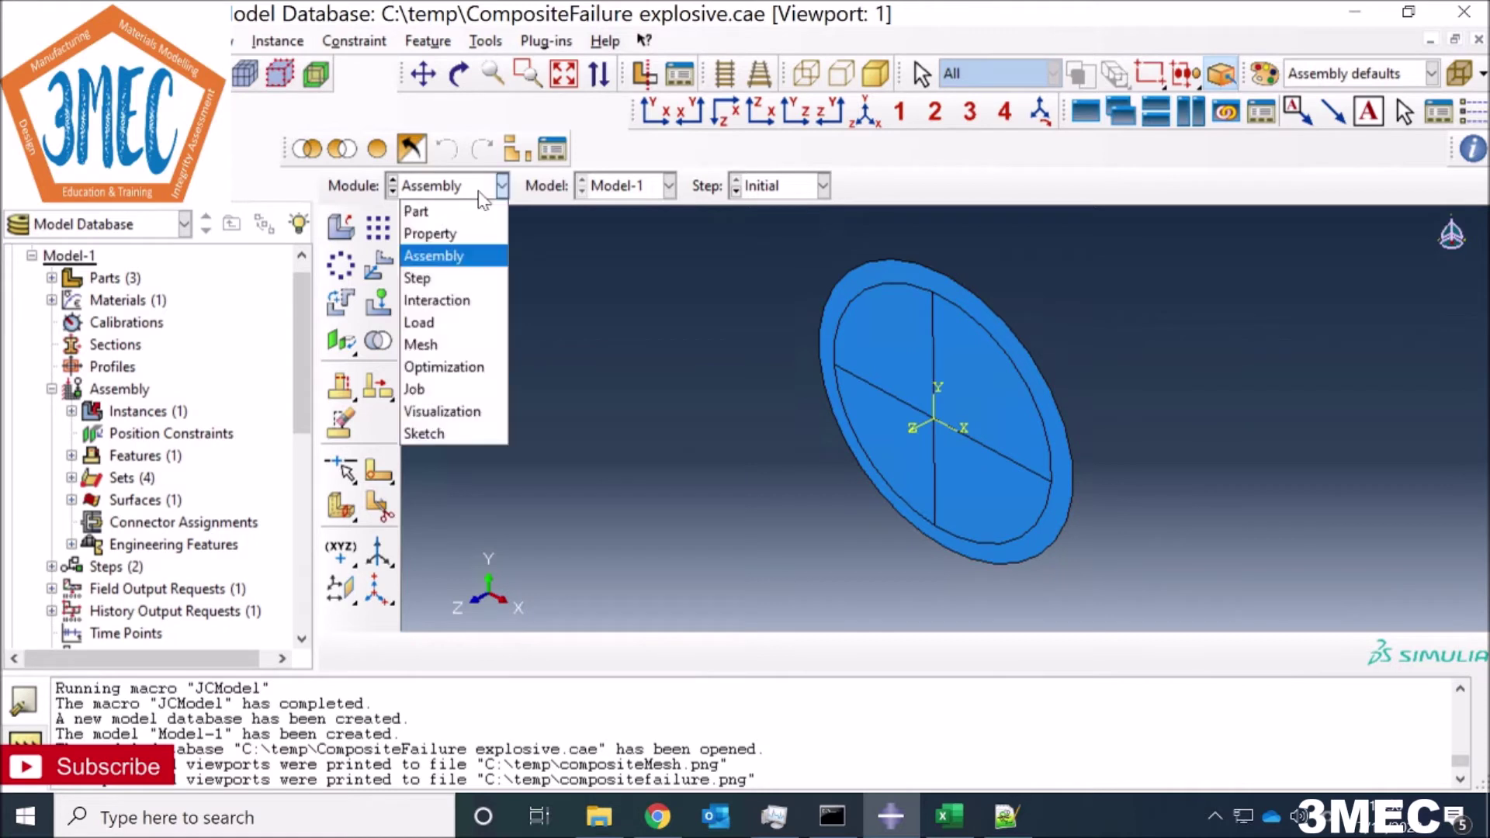
pyautogui.click(441, 277)
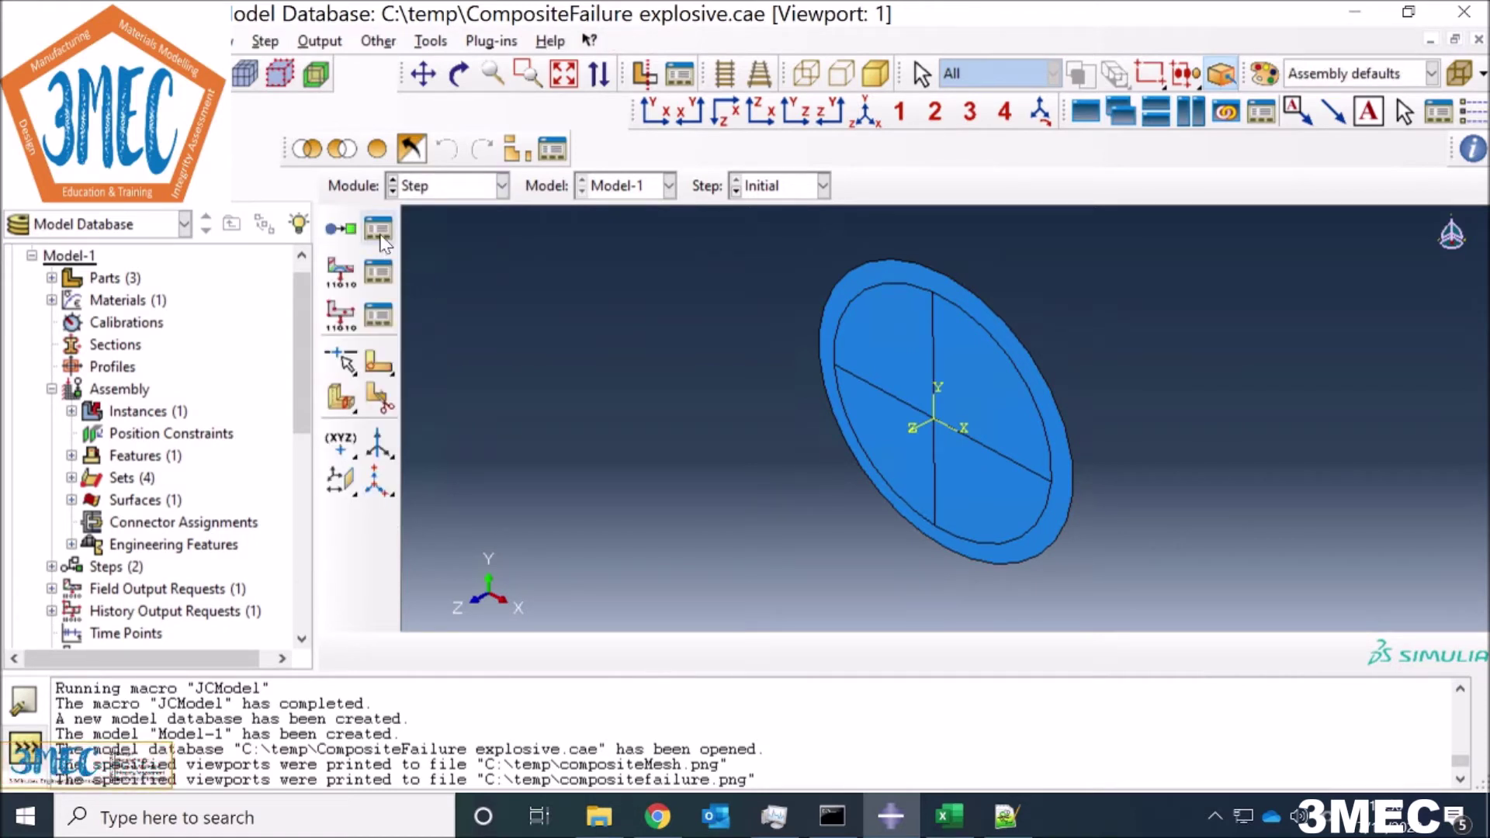
pyautogui.click(380, 230)
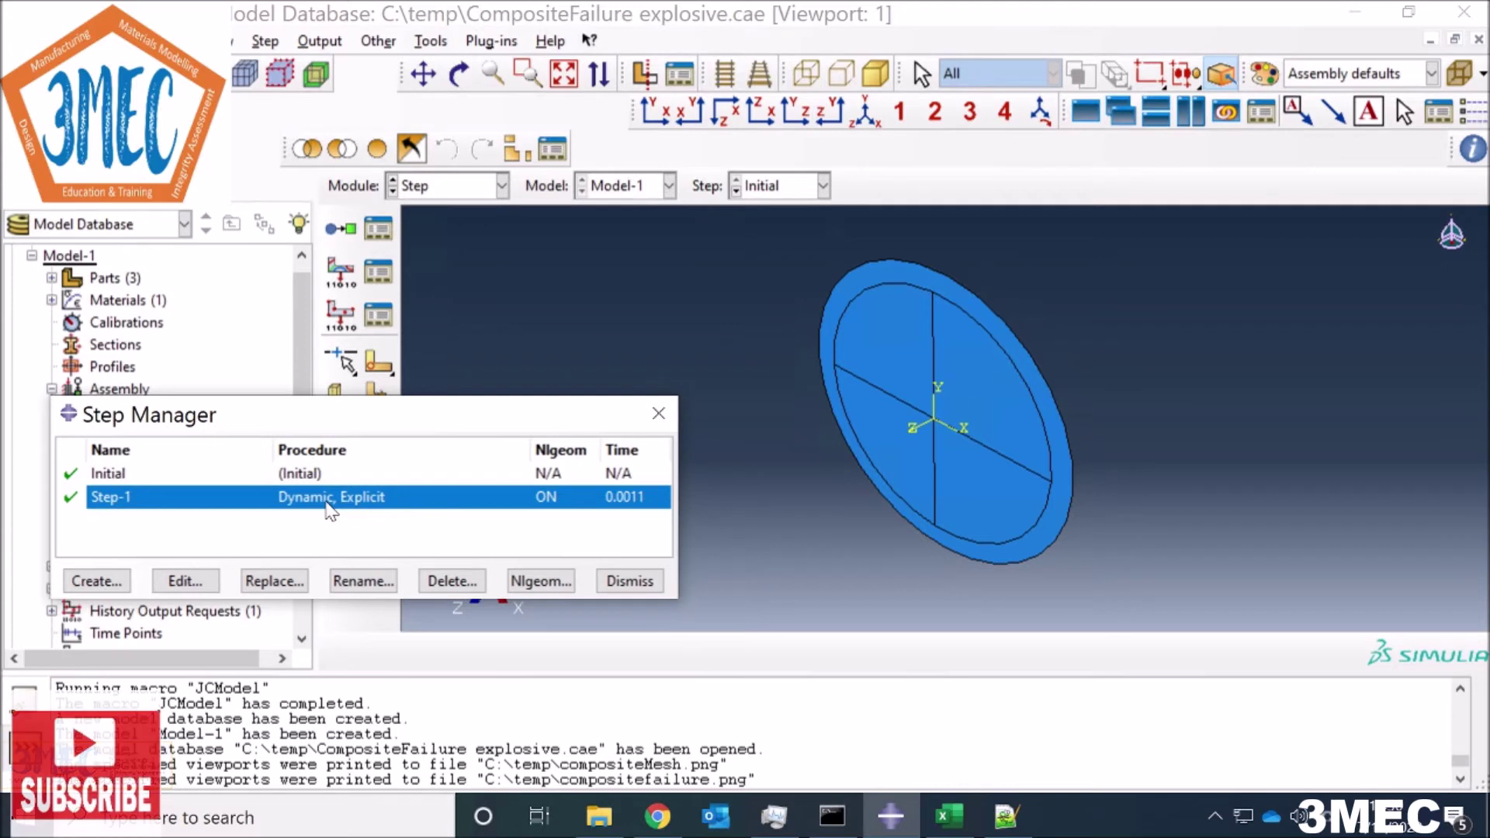
pyautogui.click(185, 584)
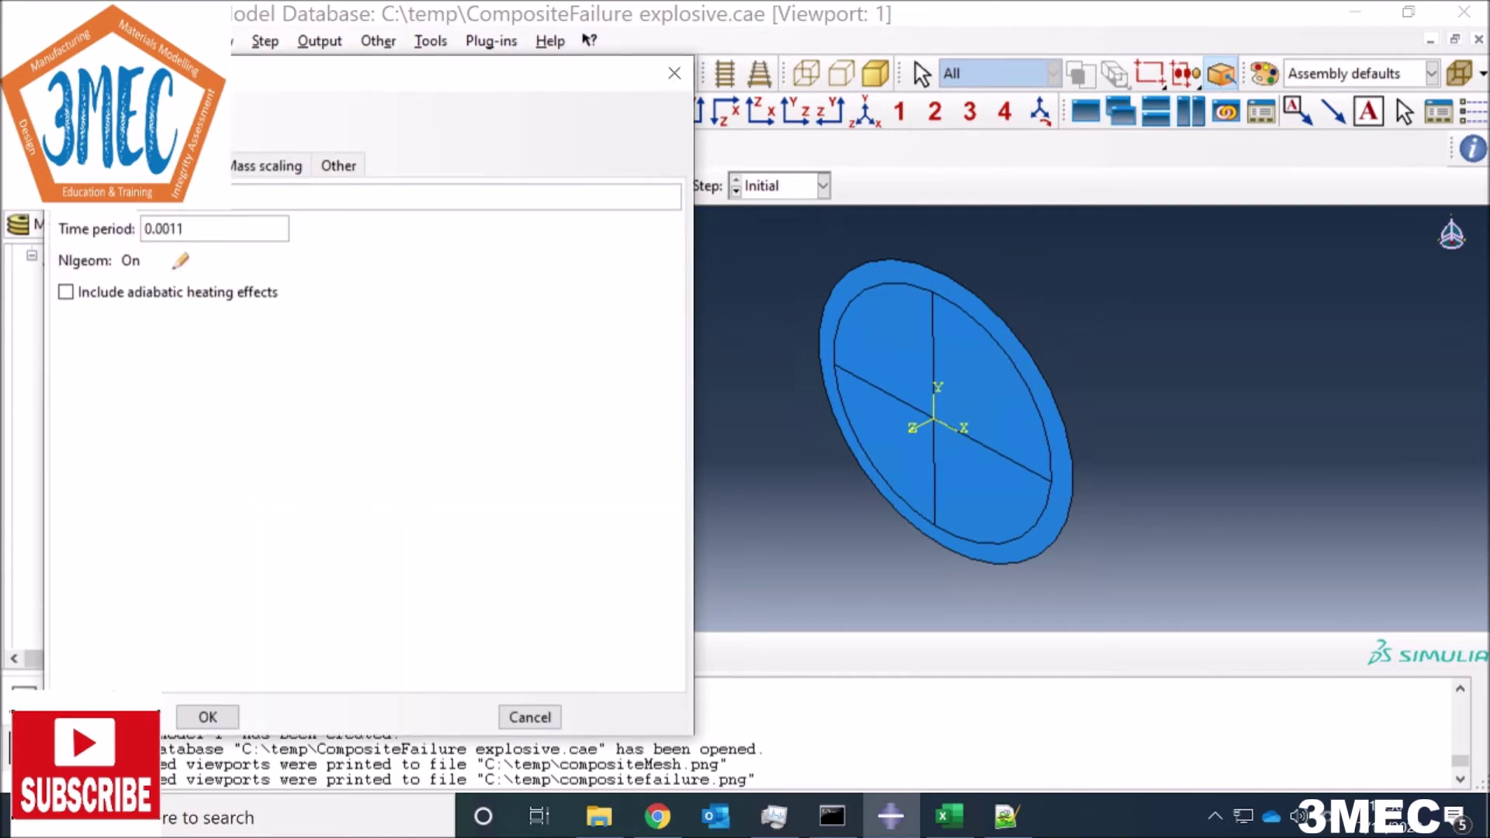
pyautogui.click(949, 816)
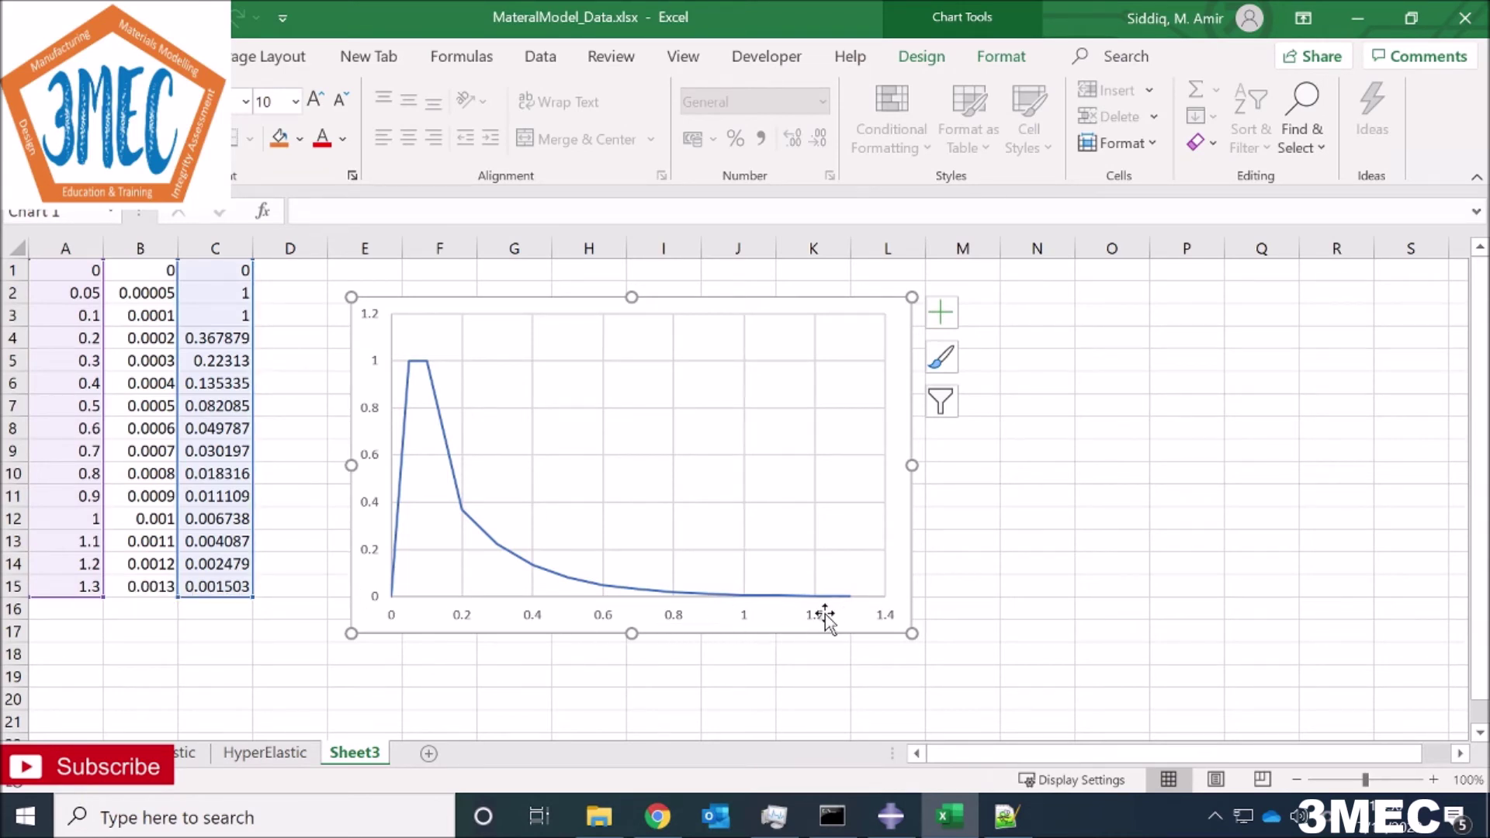
pyautogui.click(1358, 18)
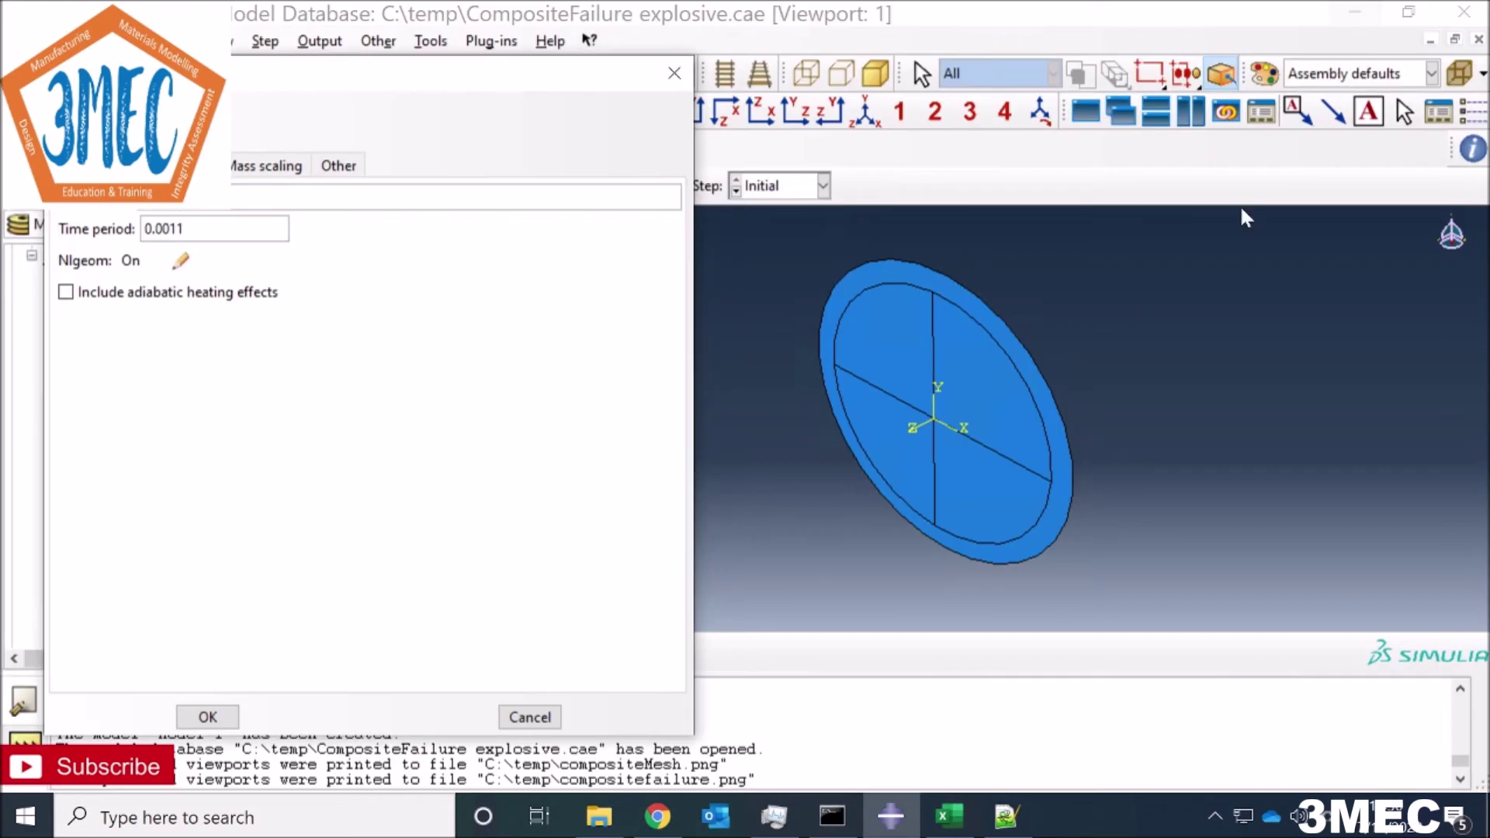
# Step: Review Step-1's incrementation, mass scaling and bulk viscosity settings, then confirm
pyautogui.click(187, 165)
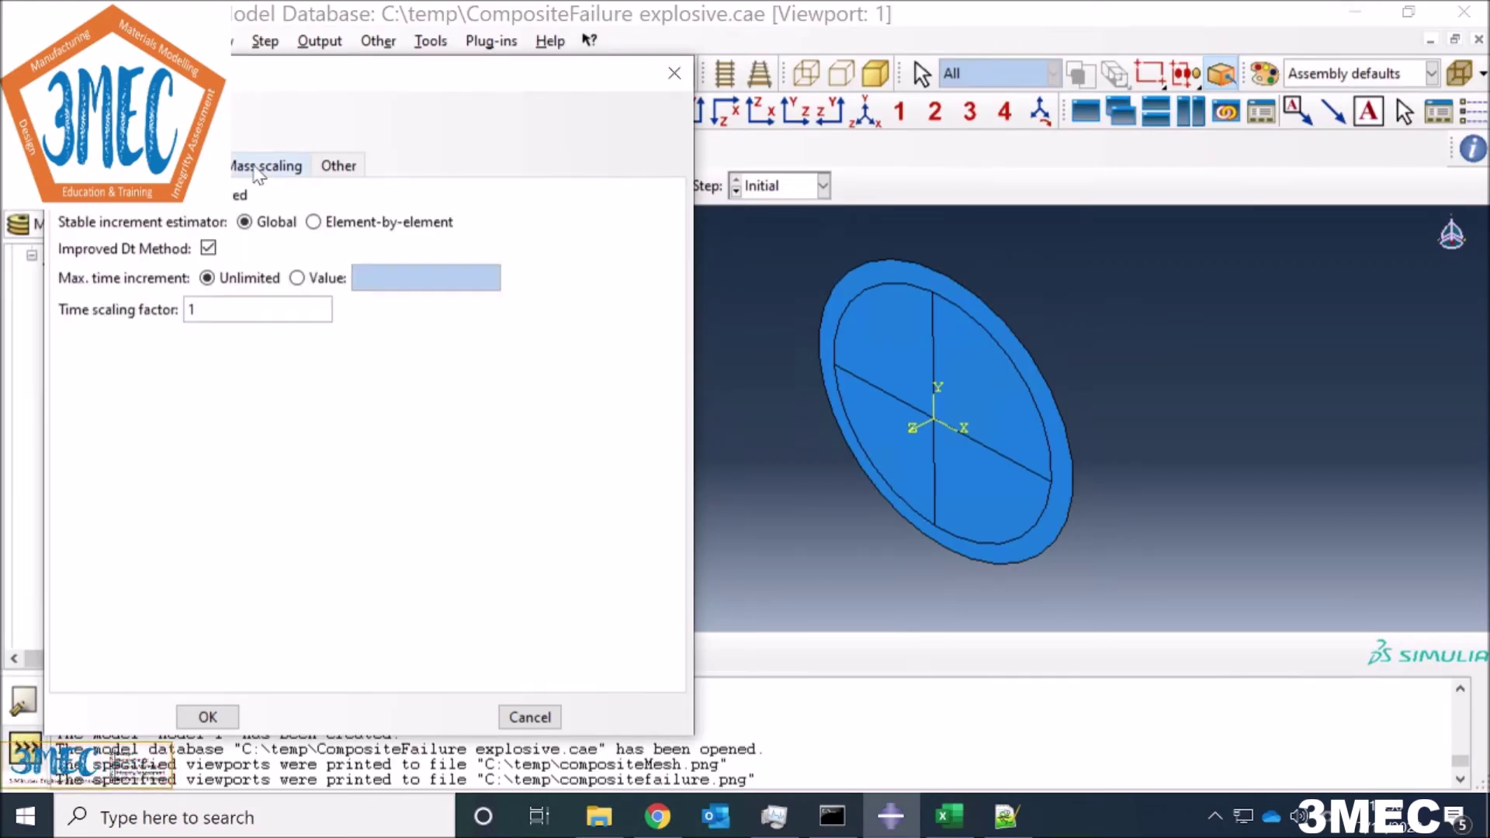
pyautogui.click(262, 166)
pyautogui.click(336, 166)
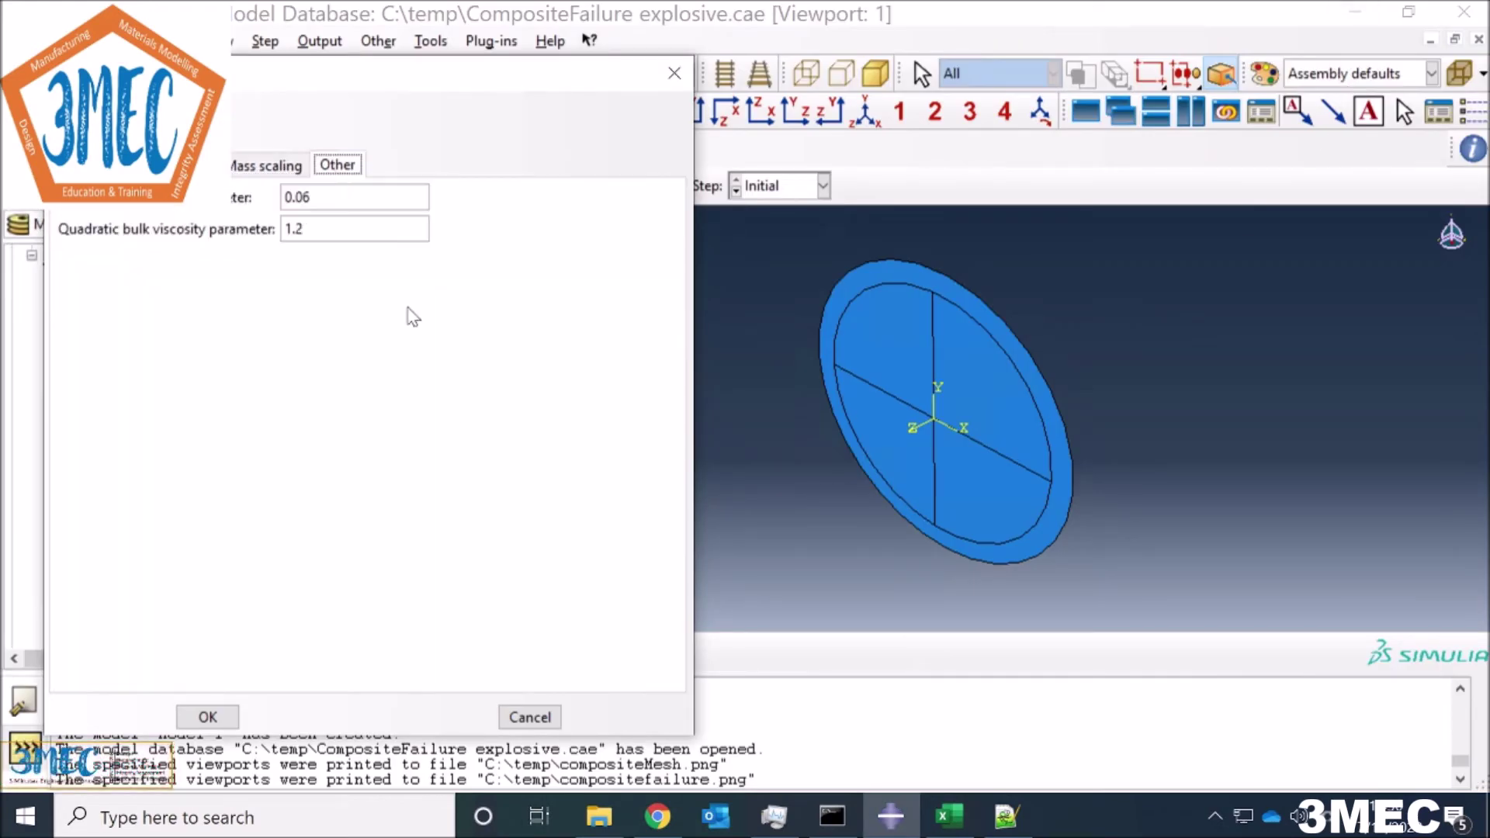
pyautogui.click(232, 715)
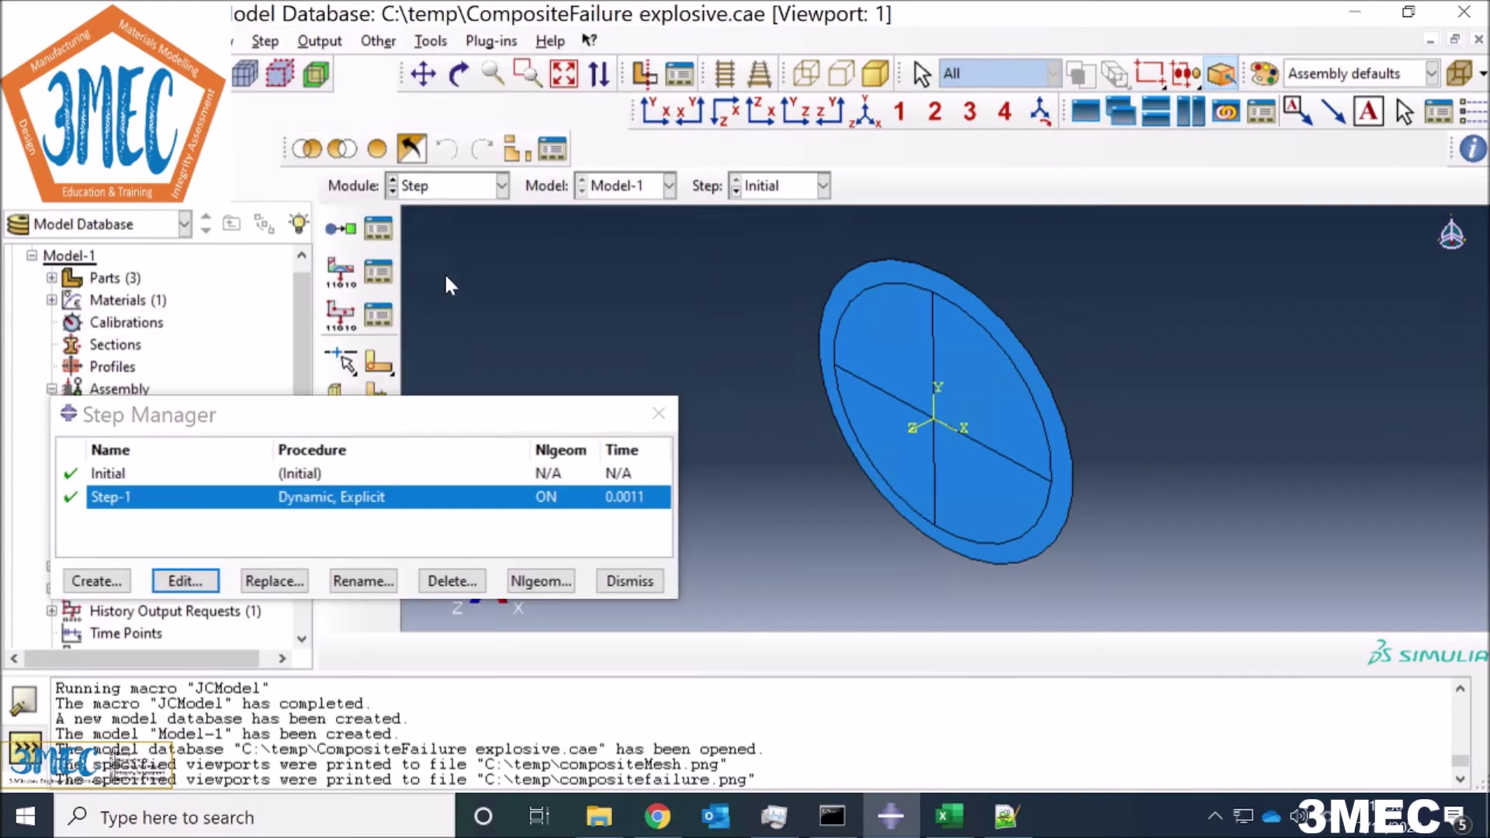
# Step: Confirm F-Output-1 keeps the STATUS and fiber/matrix DAMAGE variables at 1000 intervals
pyautogui.click(386, 289)
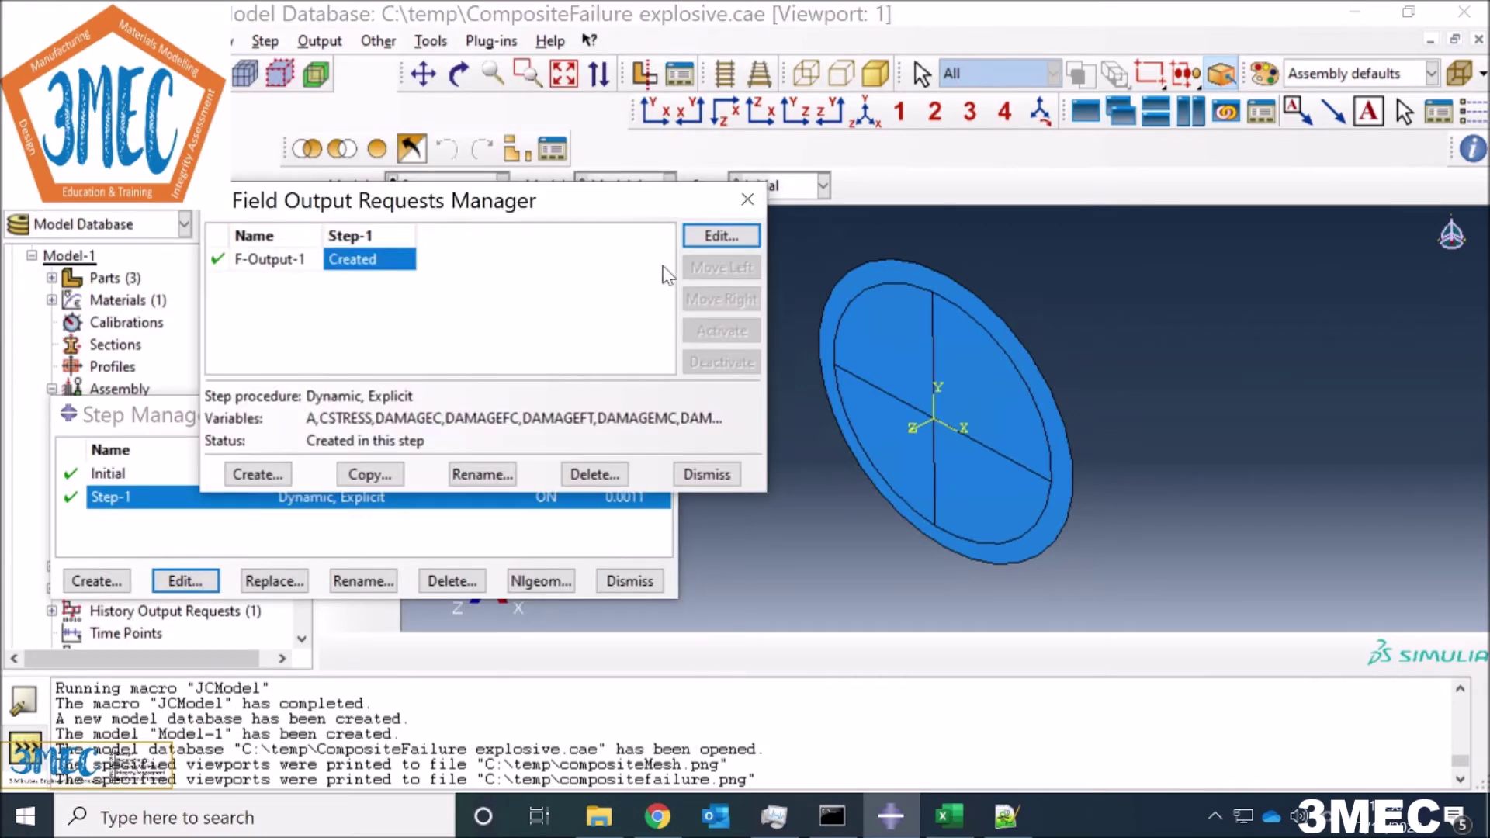
pyautogui.click(718, 236)
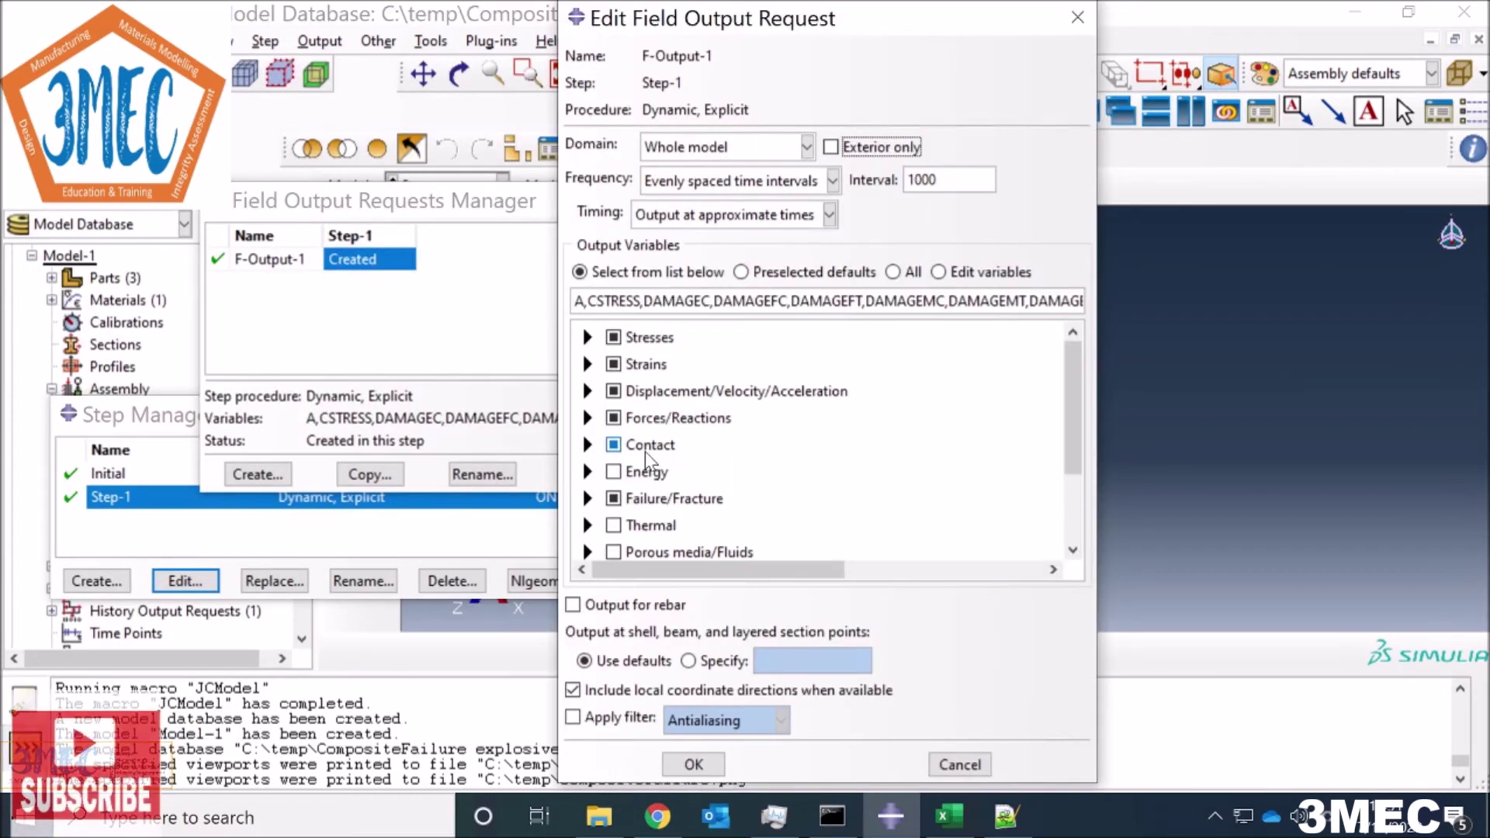
pyautogui.scroll(-2, 674, 519)
pyautogui.scroll(-1, 668, 521)
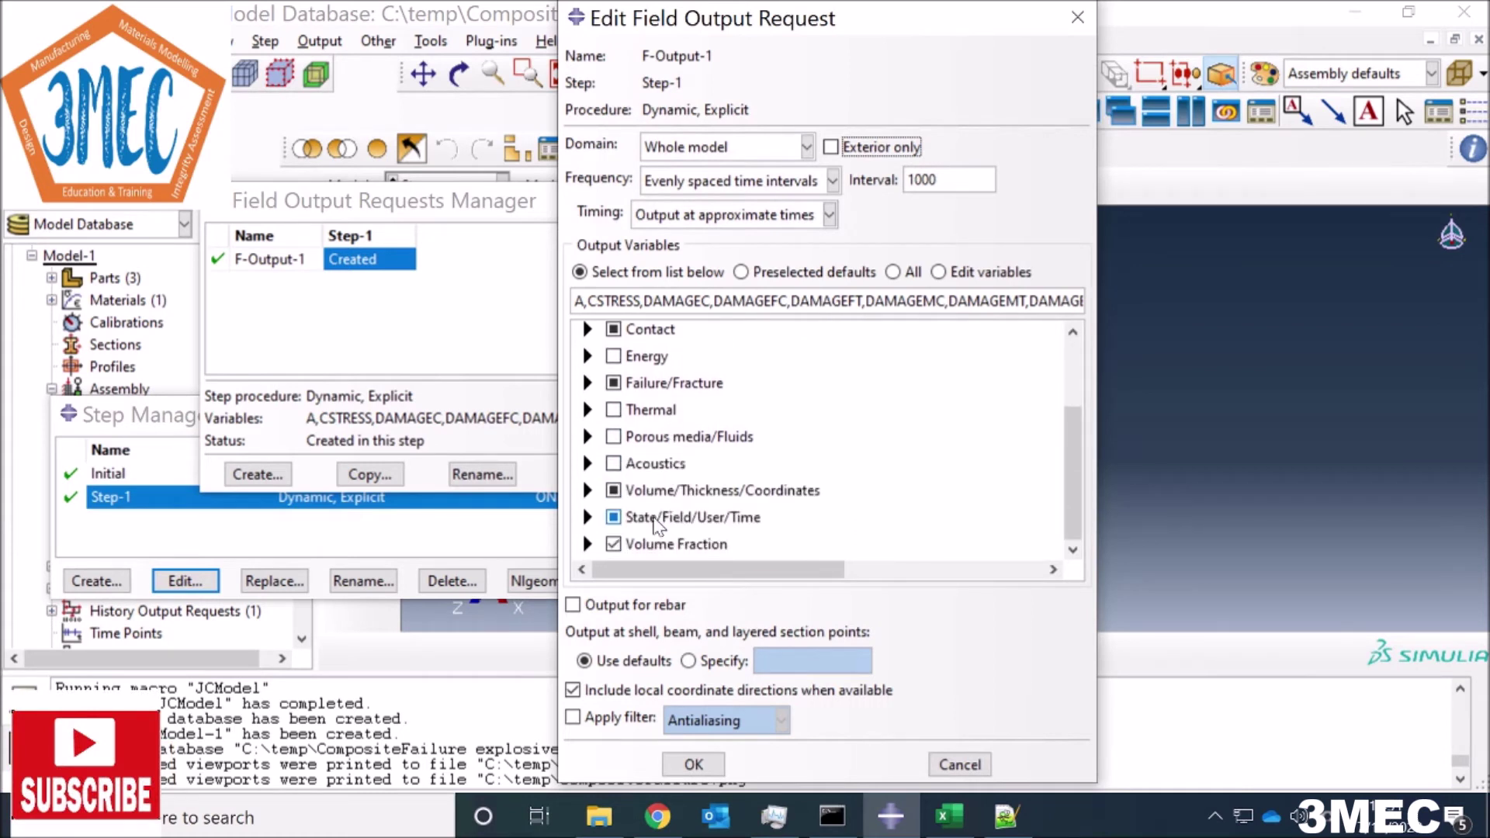
pyautogui.click(588, 517)
pyautogui.scroll(-3, 653, 536)
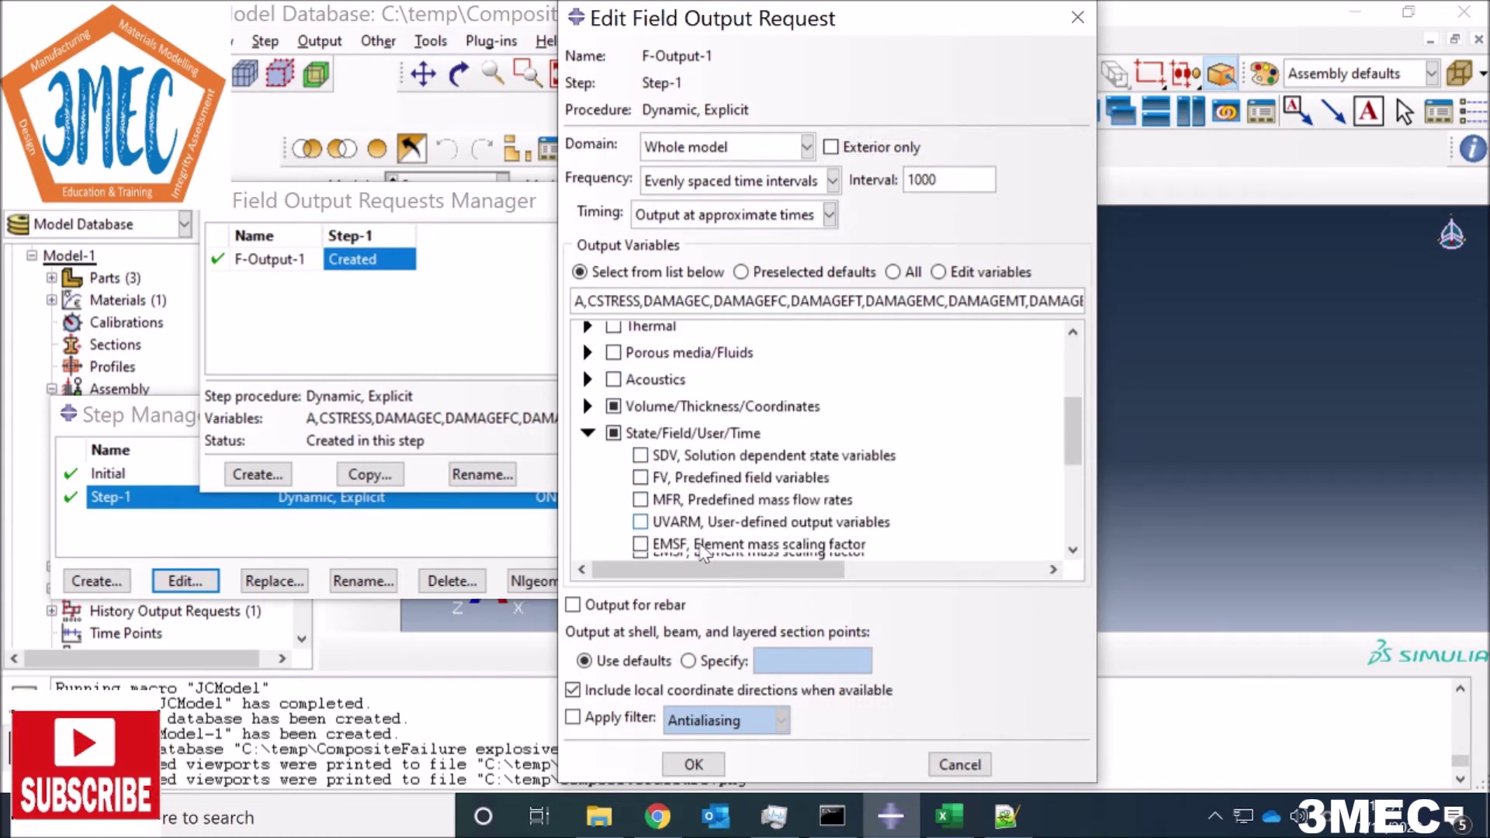
pyautogui.scroll(-3, 665, 531)
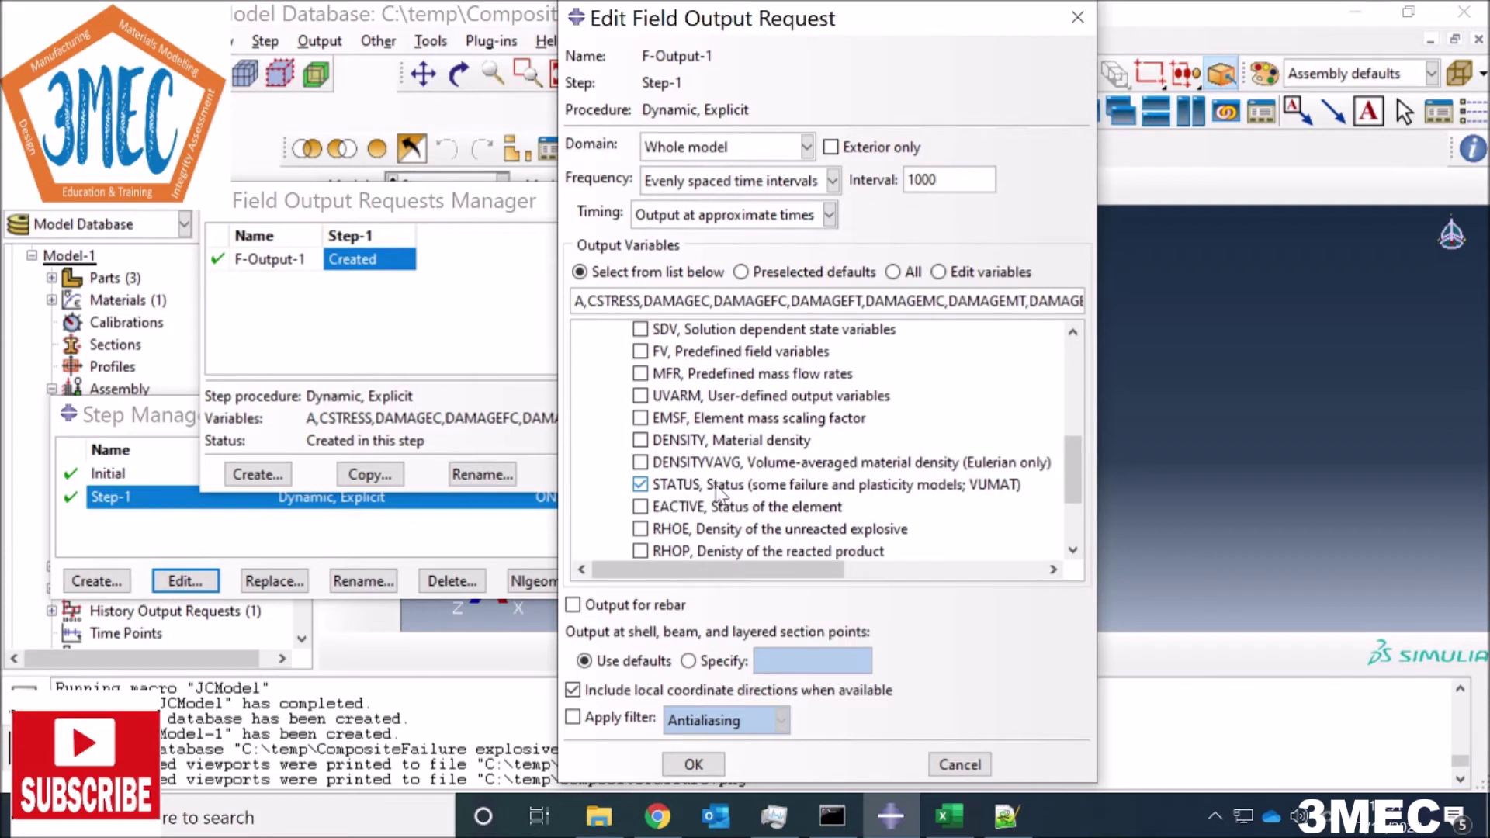
pyautogui.scroll(8, 708, 513)
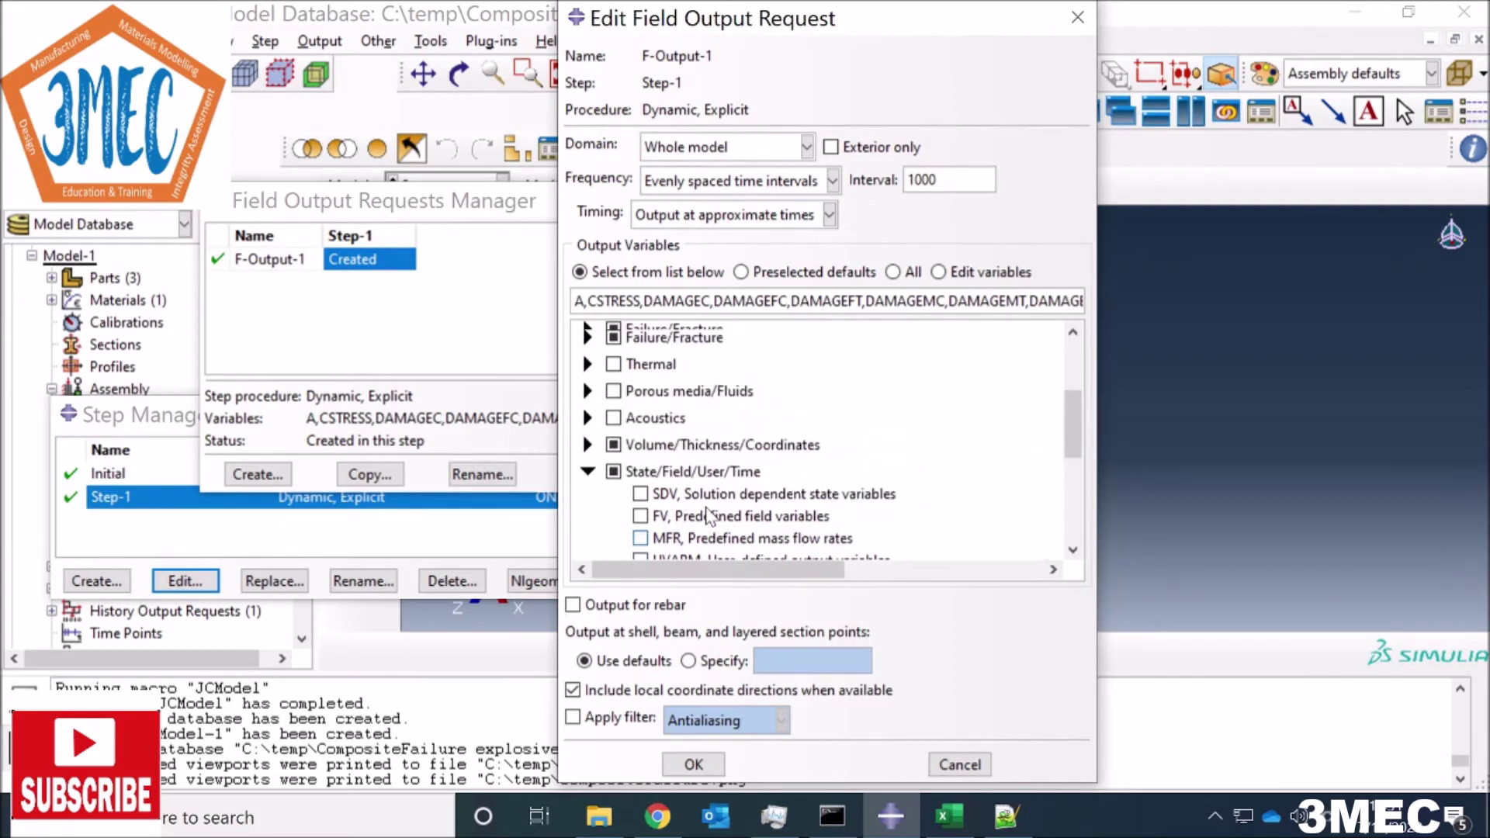
pyautogui.scroll(4, 708, 512)
pyautogui.scroll(-3, 592, 474)
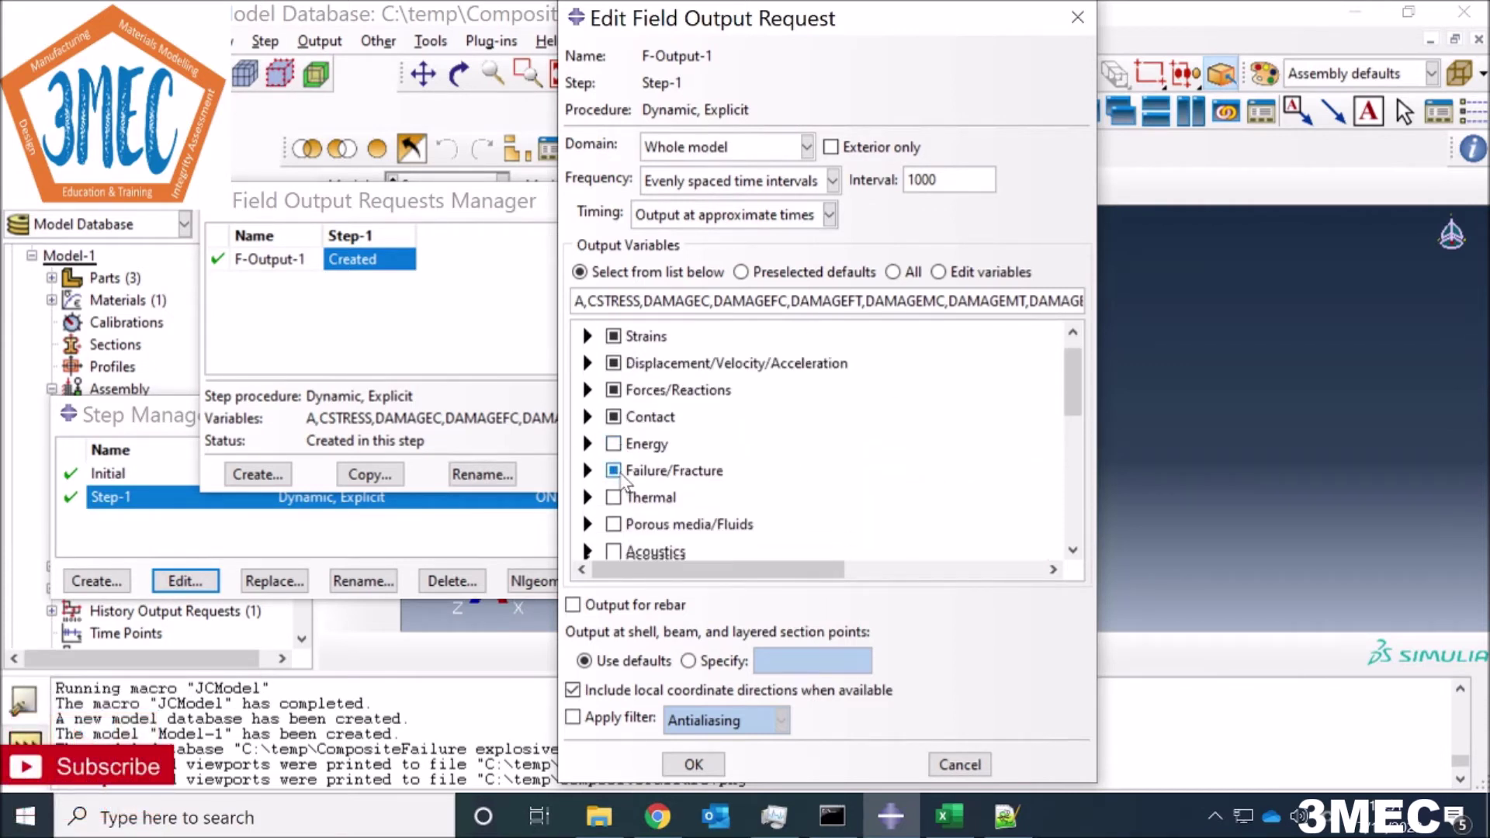
pyautogui.click(587, 430)
pyautogui.scroll(-3, 672, 497)
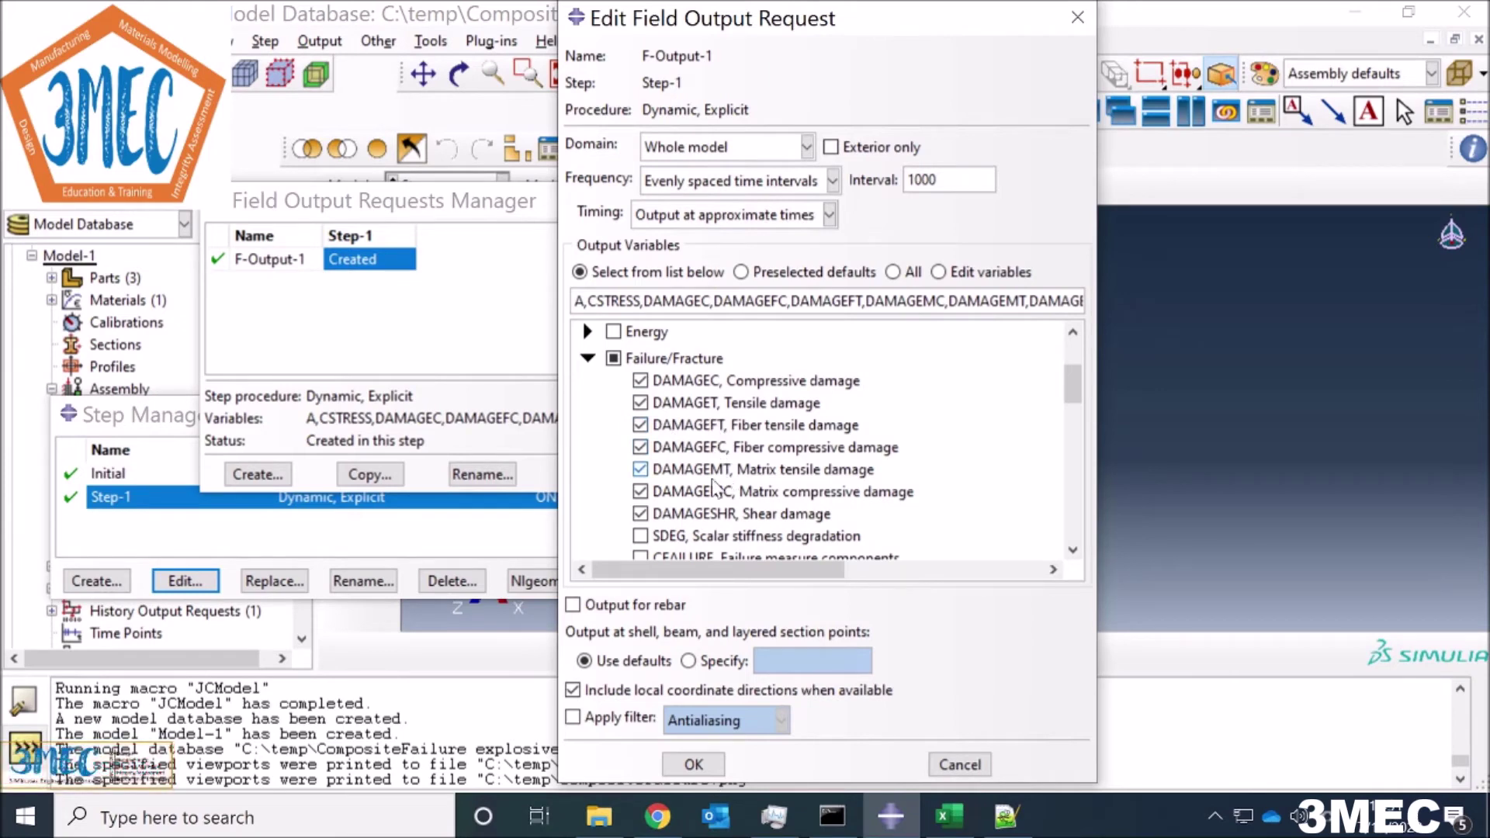
pyautogui.click(694, 765)
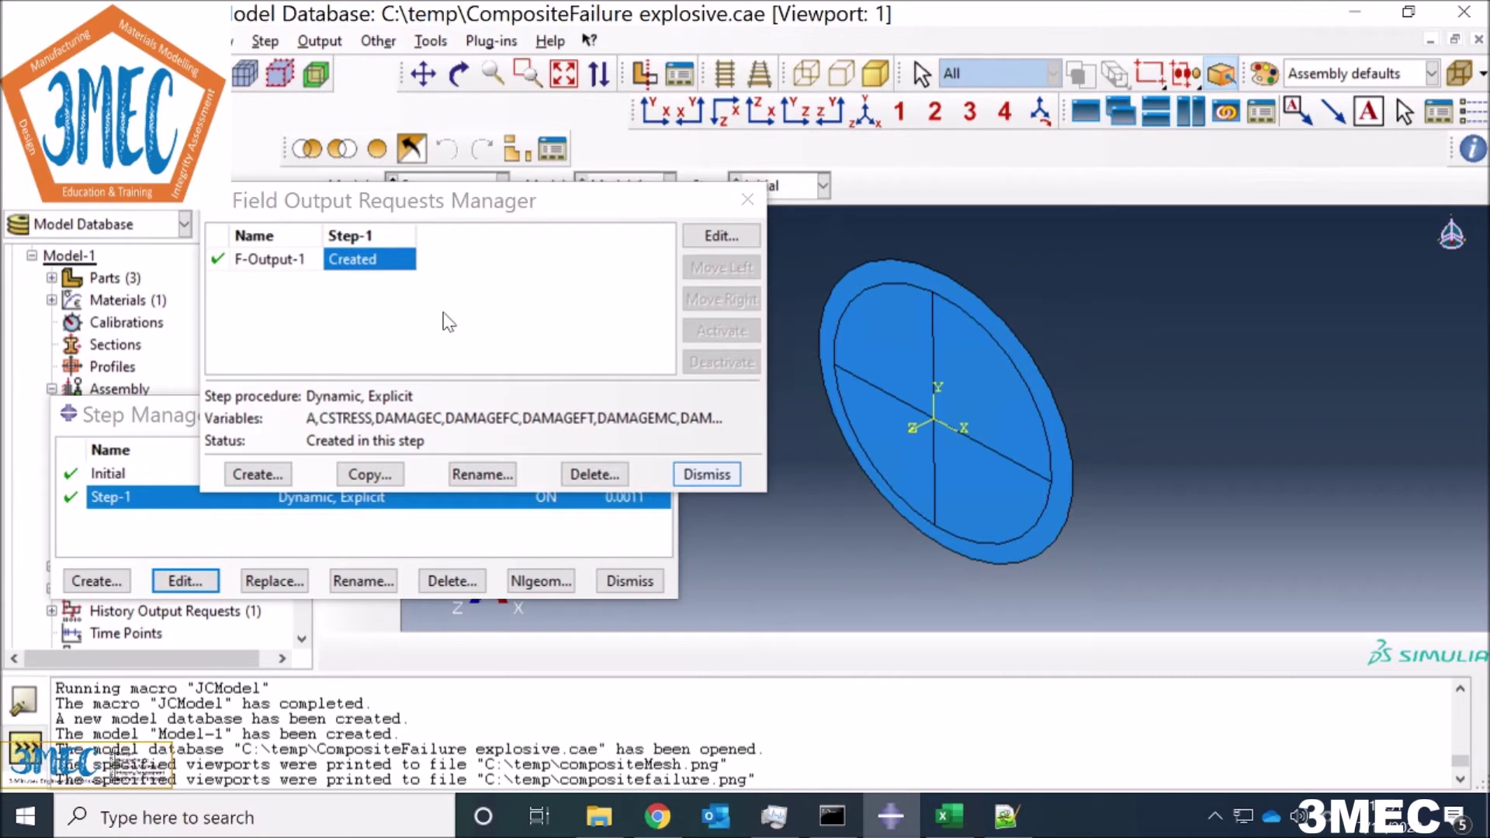
# Step: Close the field output manager and switch to the Interaction module
pyautogui.click(687, 475)
pyautogui.click(440, 186)
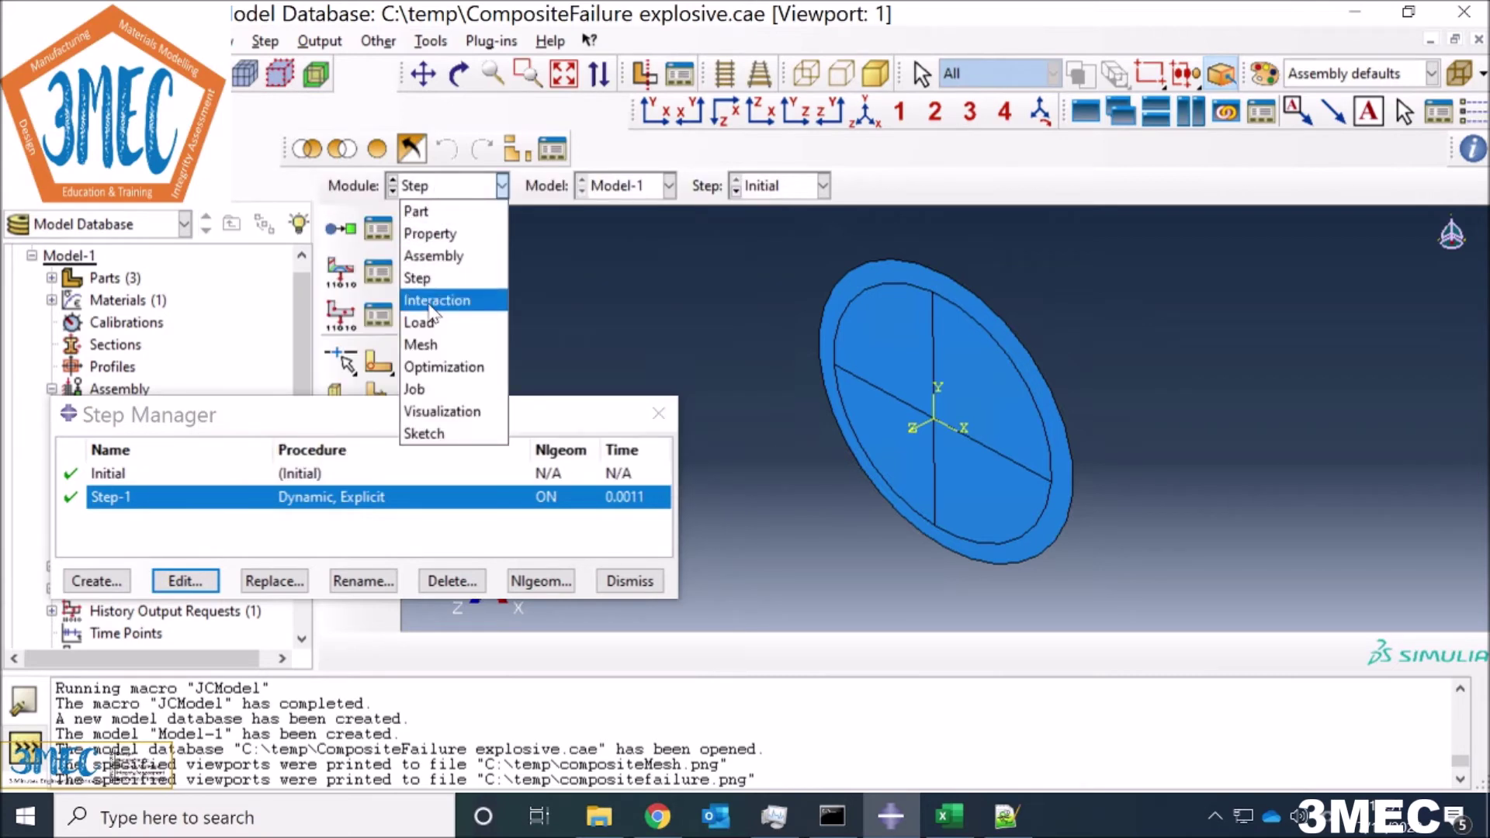
pyautogui.click(429, 301)
# Step: Confirm no interactions are defined and switch to the Load module
pyautogui.click(382, 236)
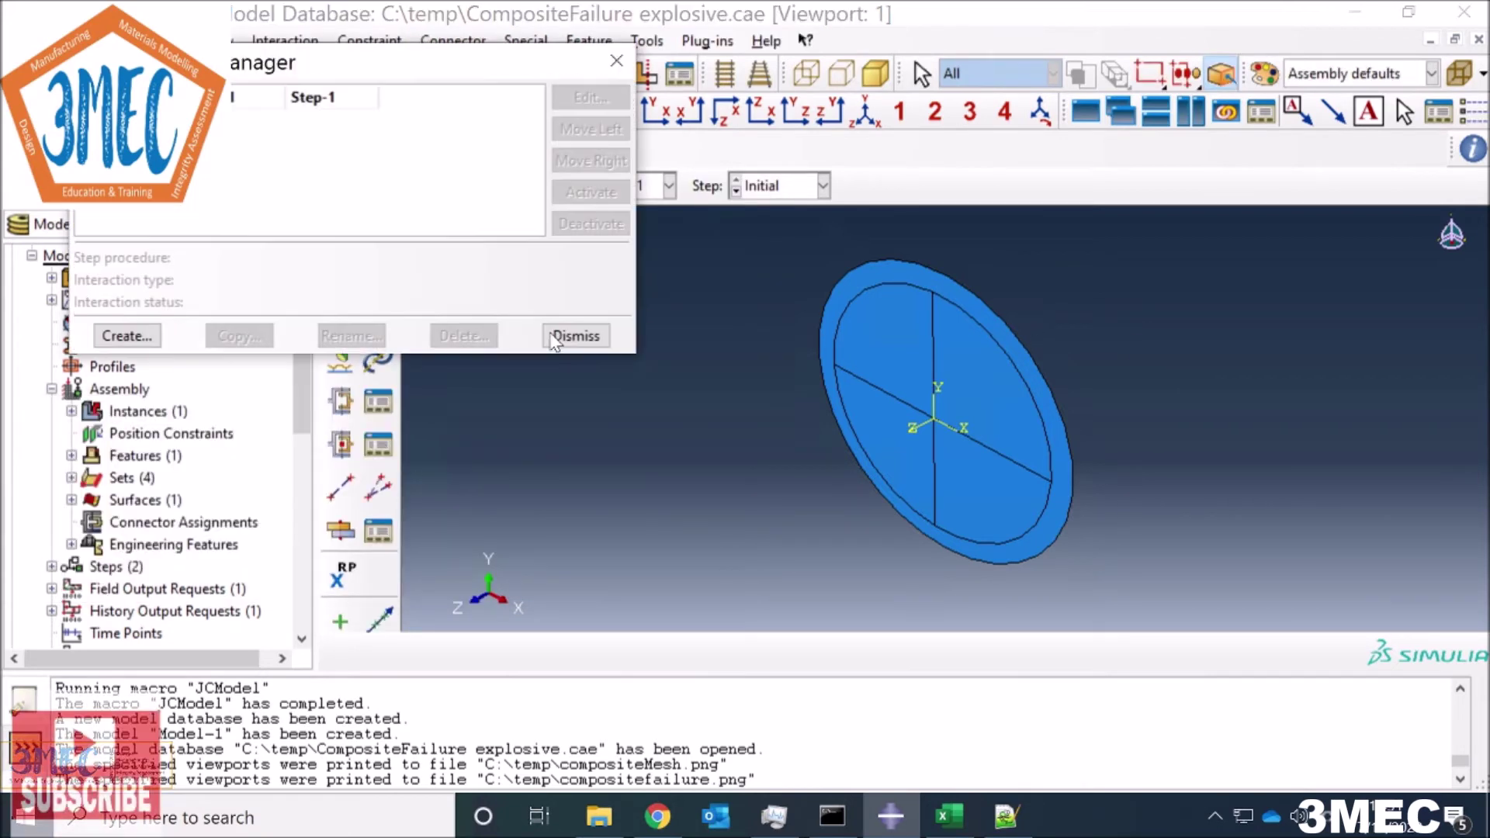
pyautogui.click(590, 337)
pyautogui.click(437, 189)
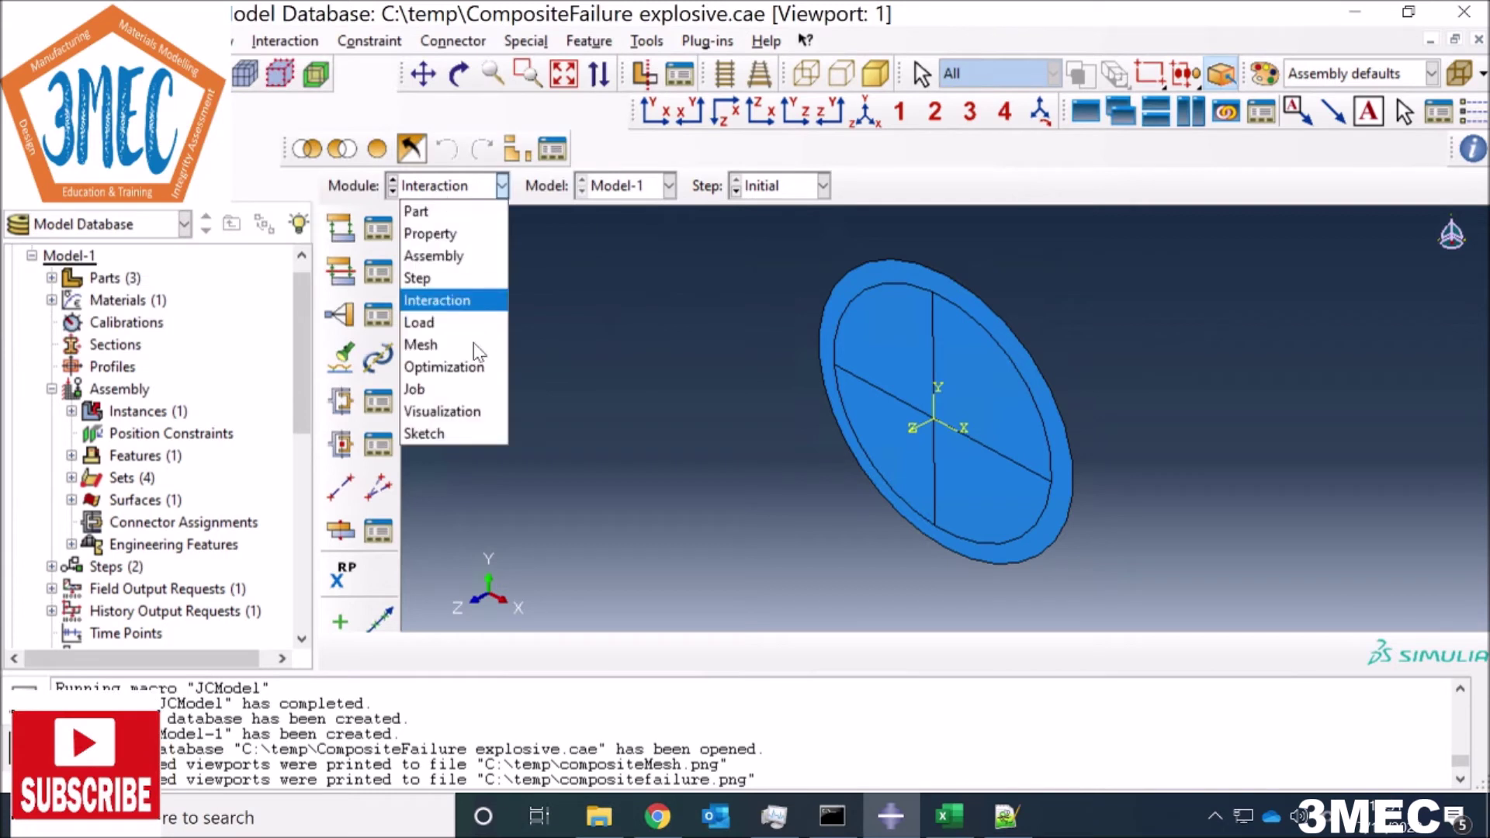
pyautogui.click(444, 319)
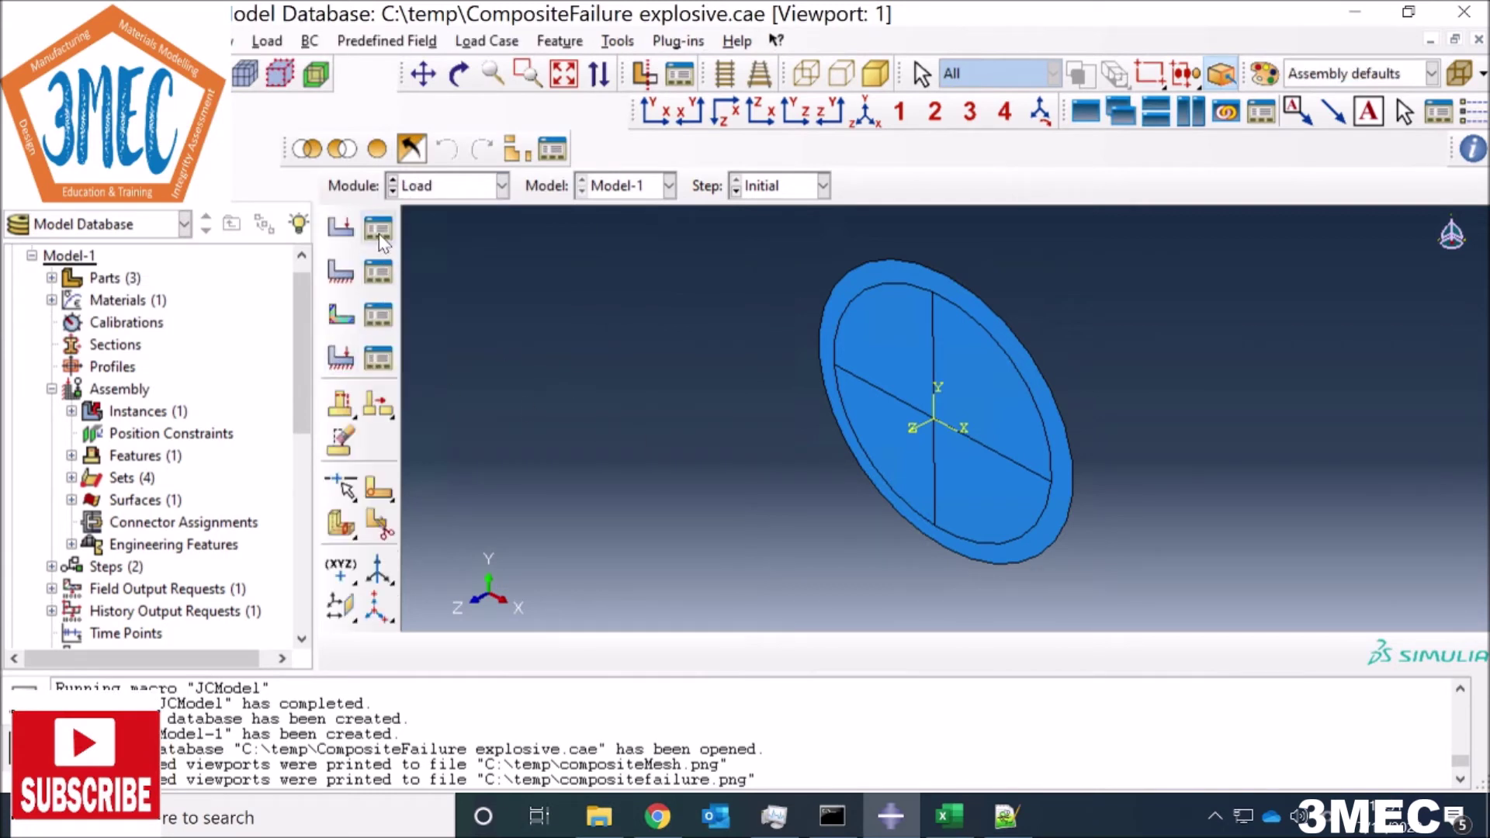
# Step: Review BC-1, which fixes U1–U3 at 0 on Set-4 in Step-1
pyautogui.click(379, 274)
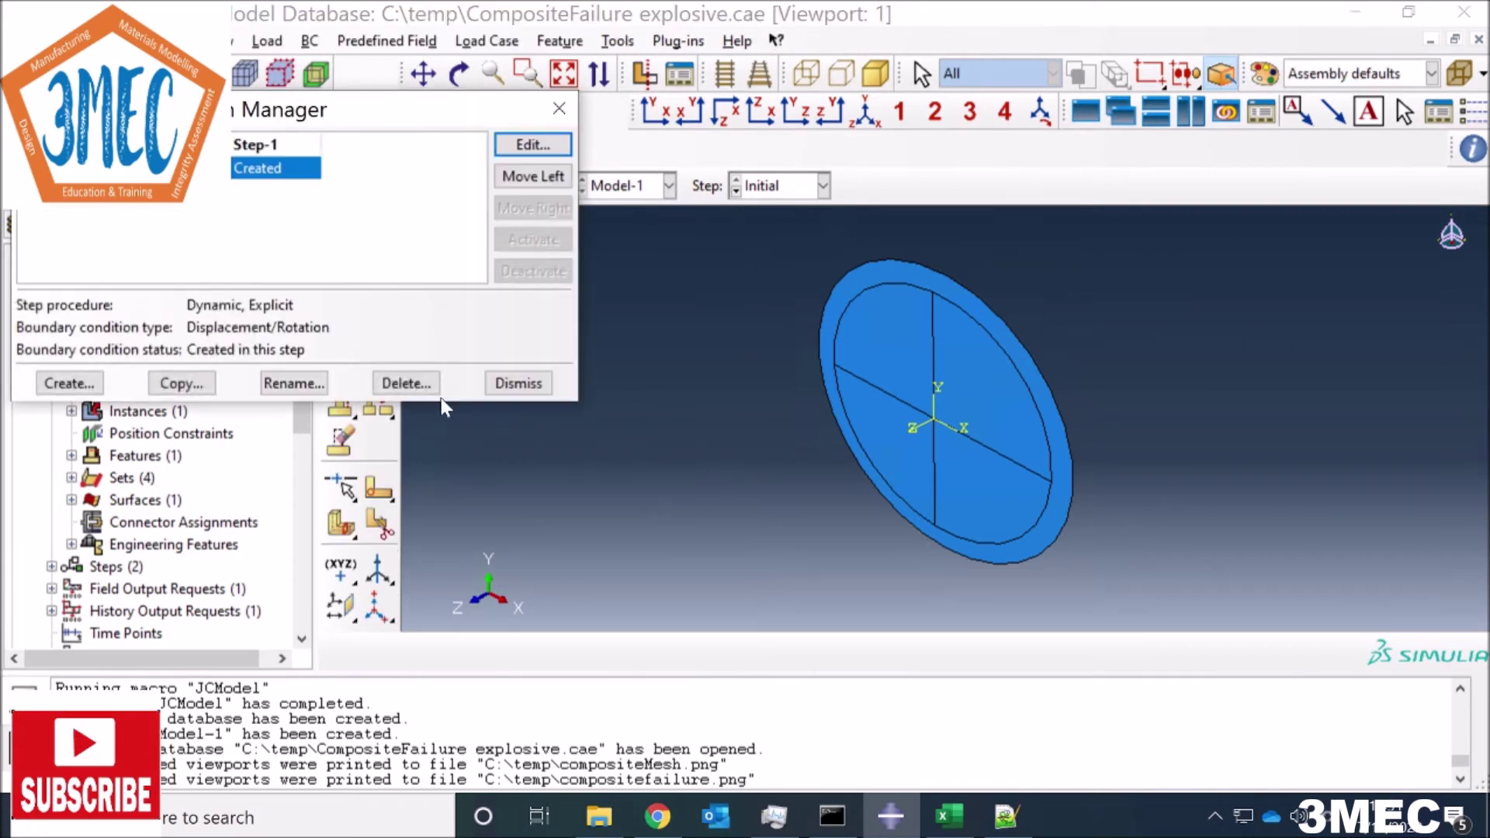
pyautogui.click(538, 152)
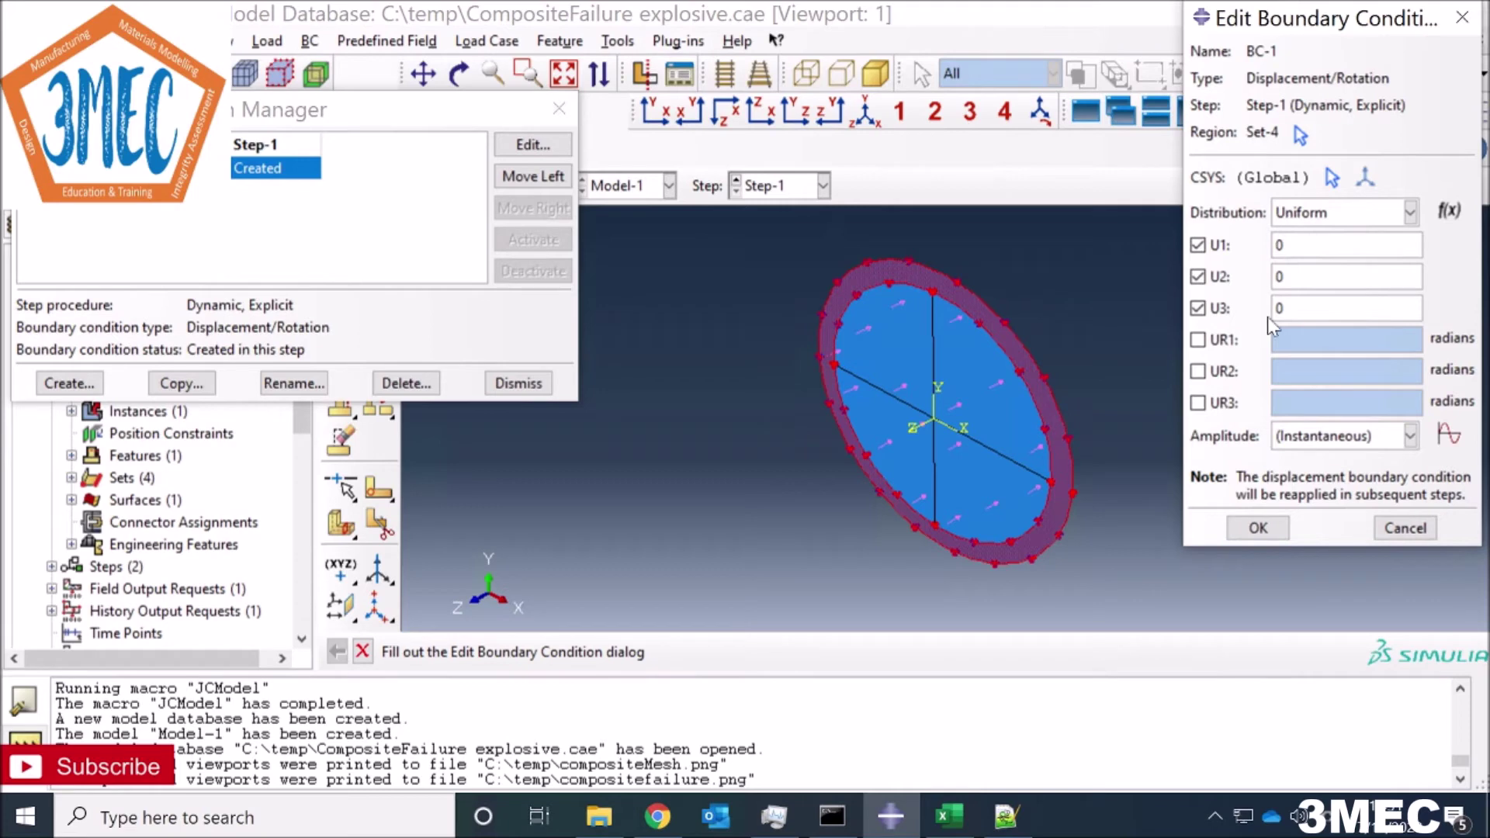
pyautogui.click(517, 384)
# Step: Review pressure load Load-1: uniform magnitude 400 on Surf-1 with amplitude Amp-2
pyautogui.click(379, 226)
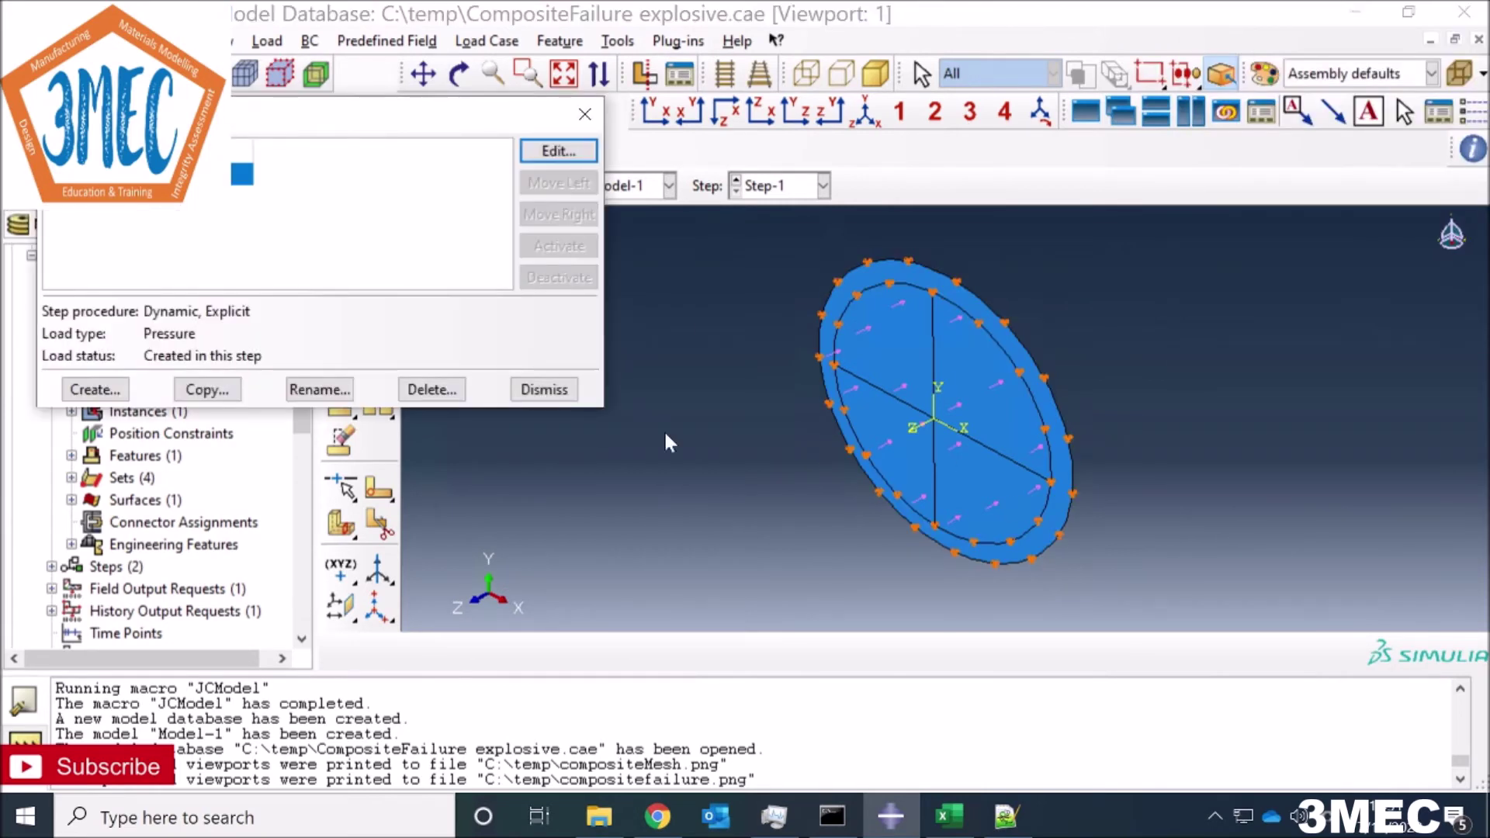
pyautogui.click(556, 152)
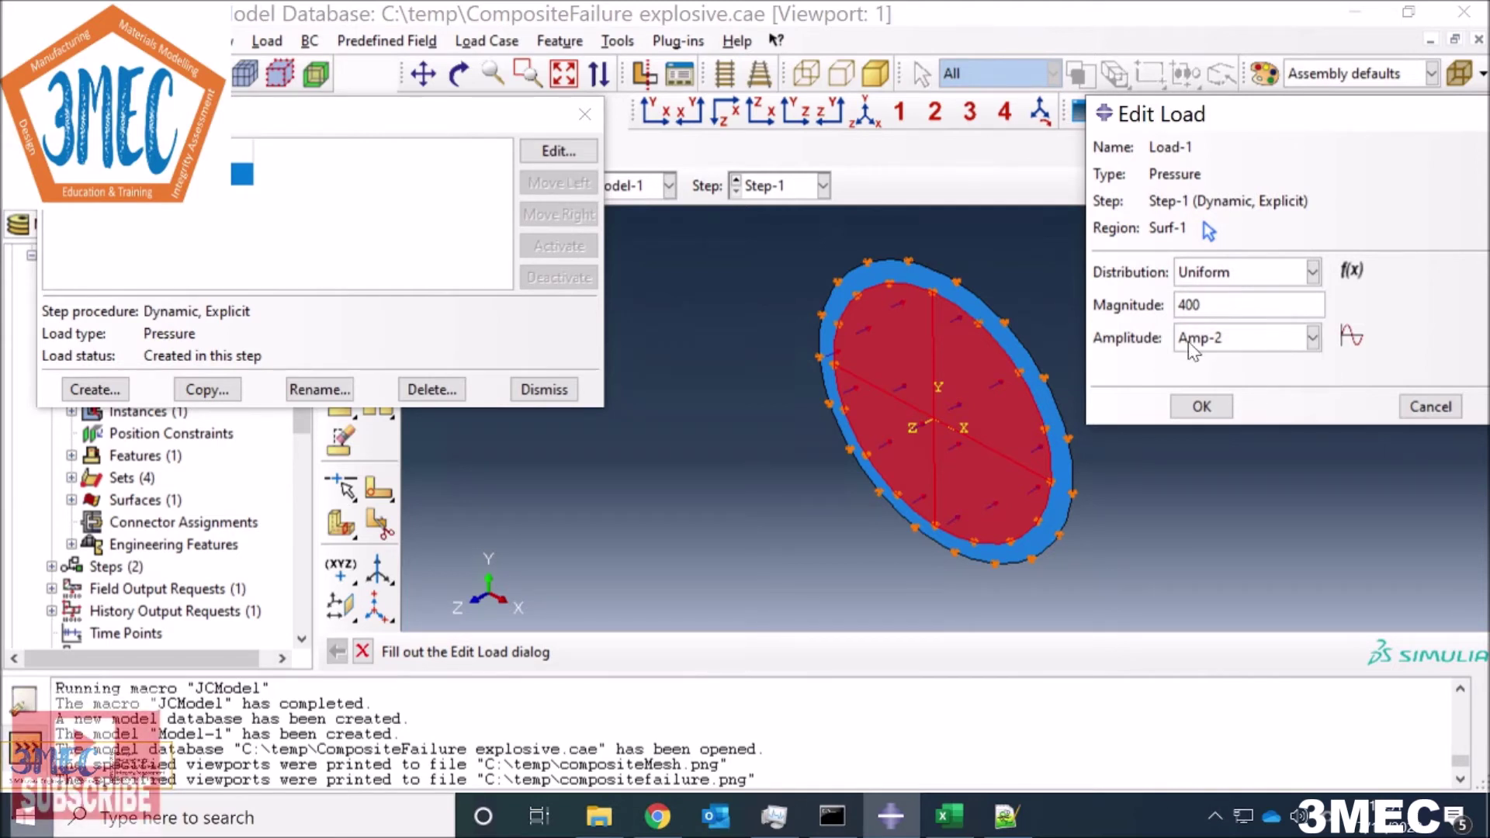
pyautogui.click(953, 830)
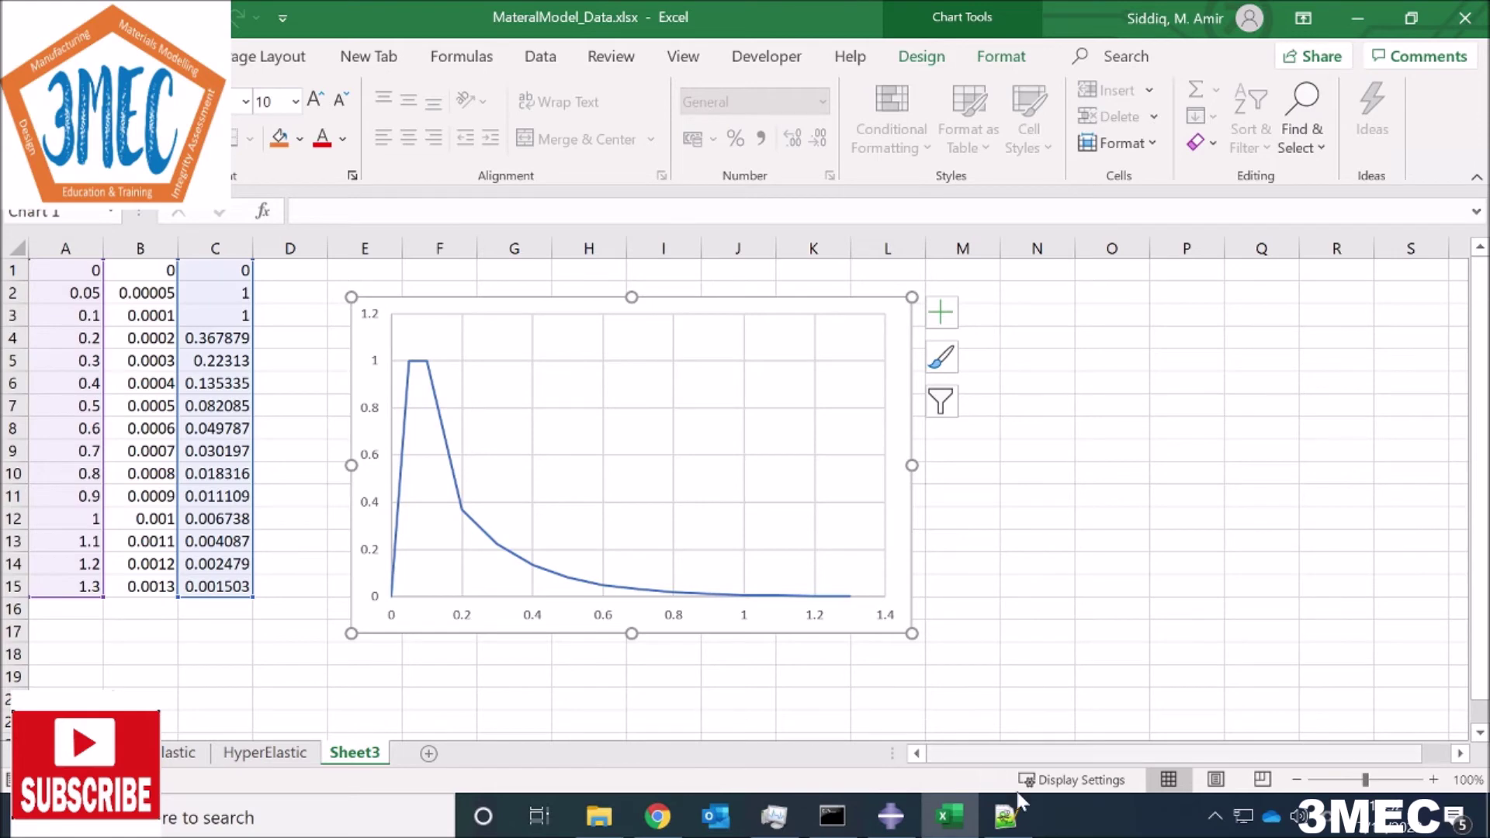
# Step: View Sheet3's pulse amplitude chart, then minimize Excel to return to Abaqus/CAE
pyautogui.click(1359, 21)
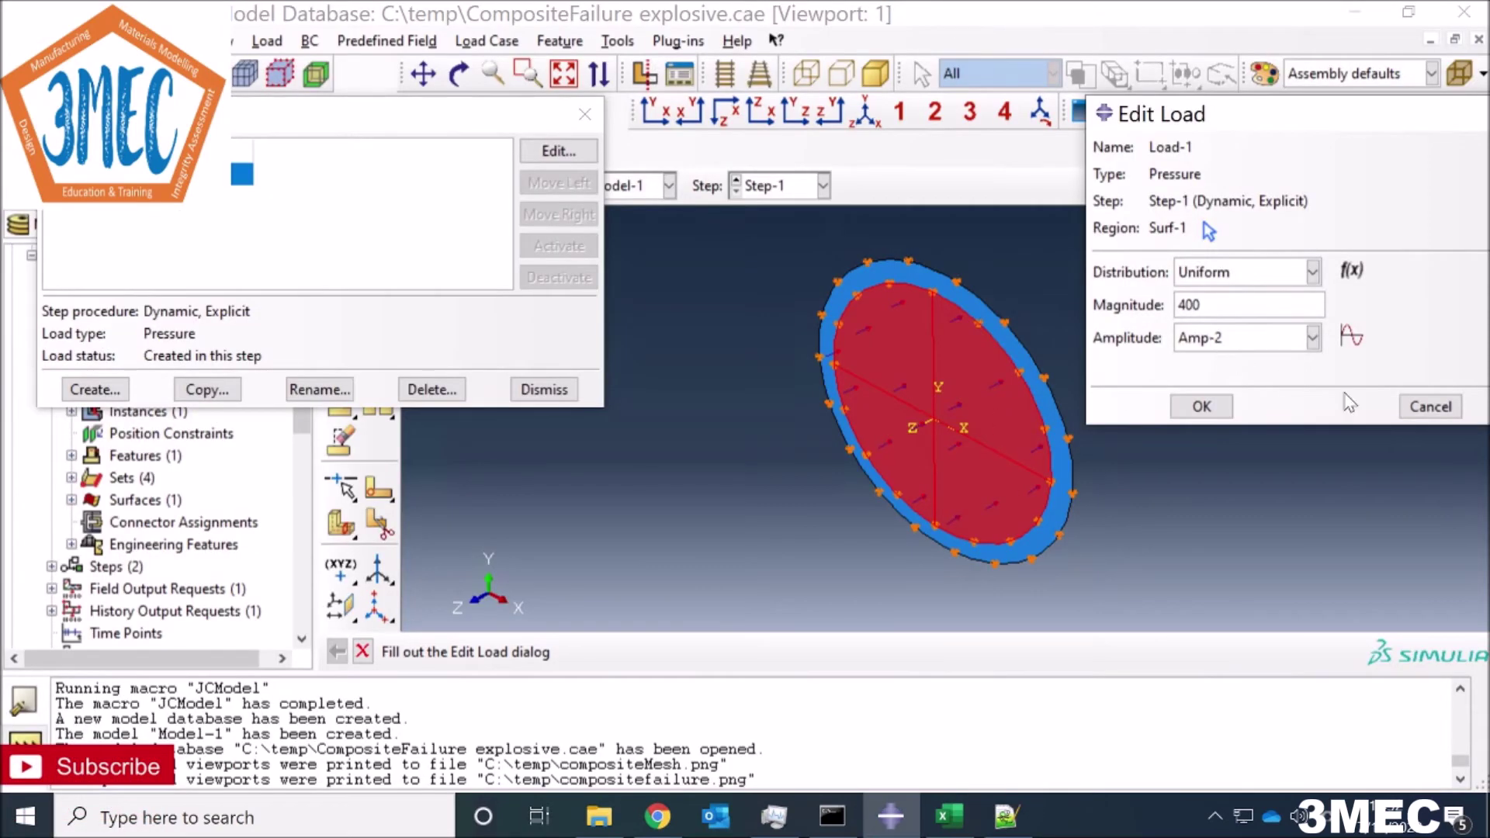
# Step: Close the Load-1 edit dialog without changes
pyautogui.click(1431, 407)
pyautogui.click(619, 41)
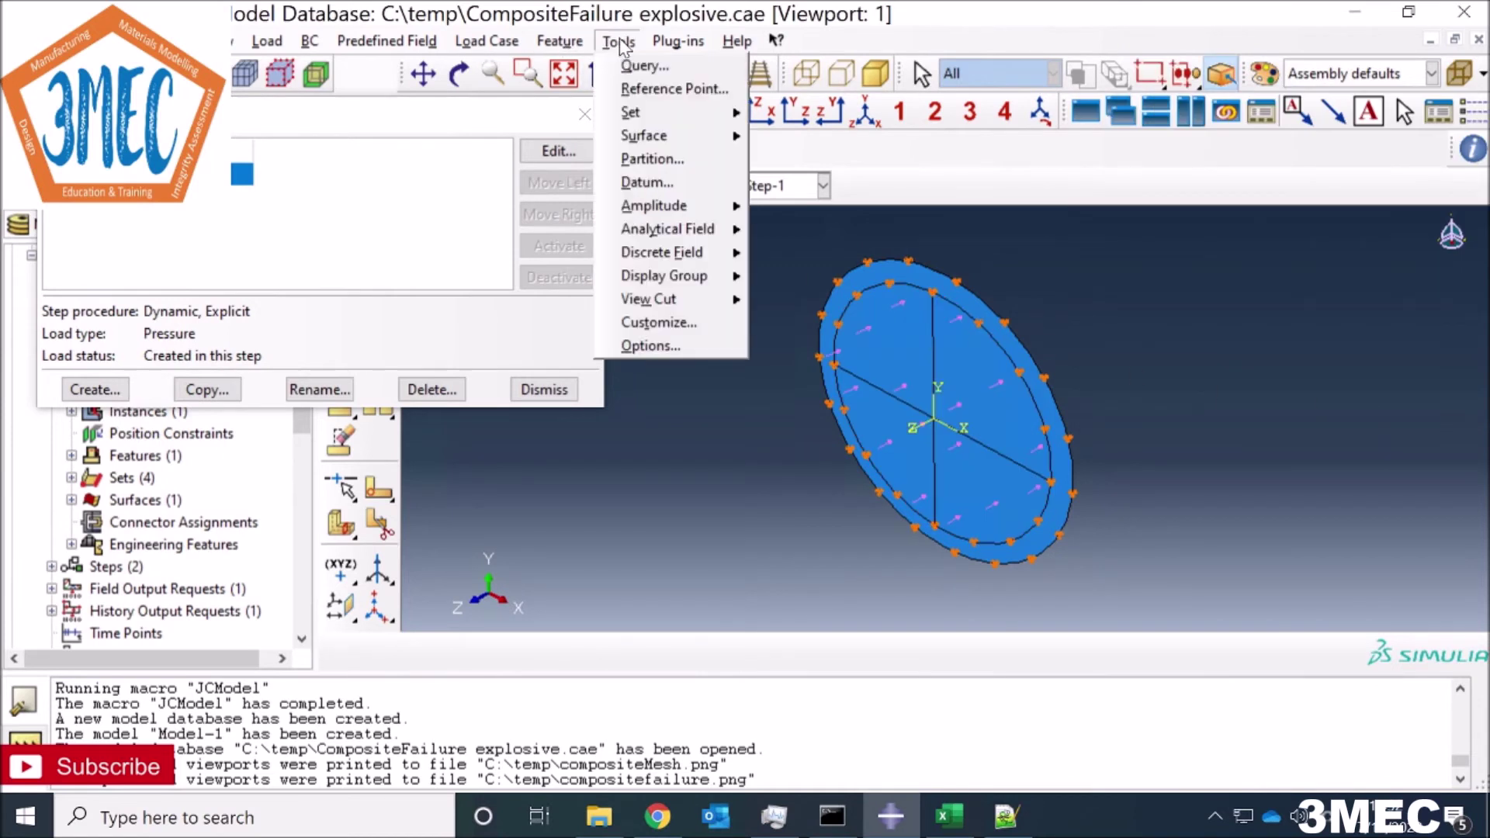
pyautogui.moveTo(655, 211)
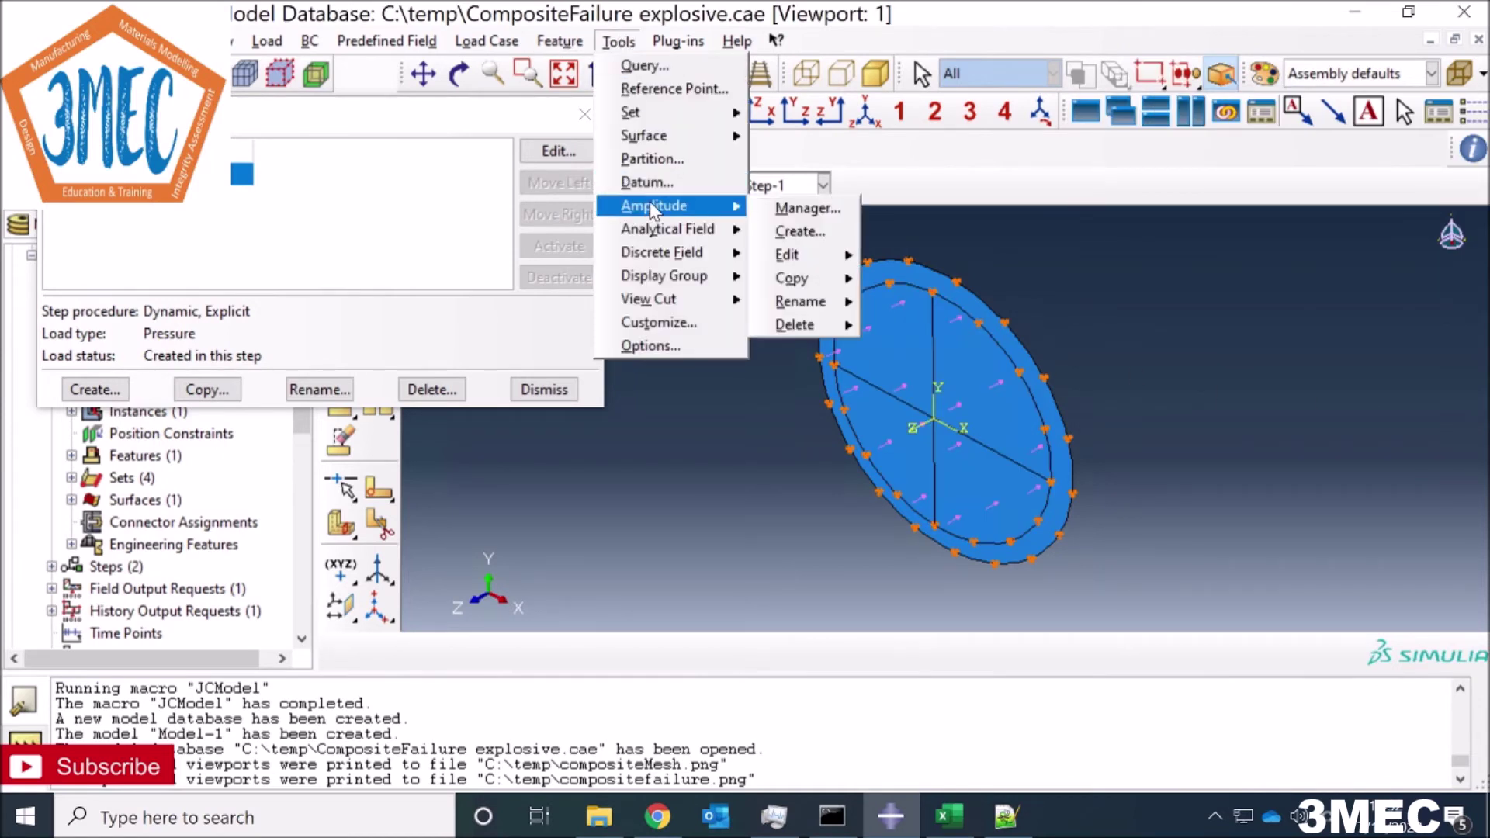
pyautogui.click(553, 156)
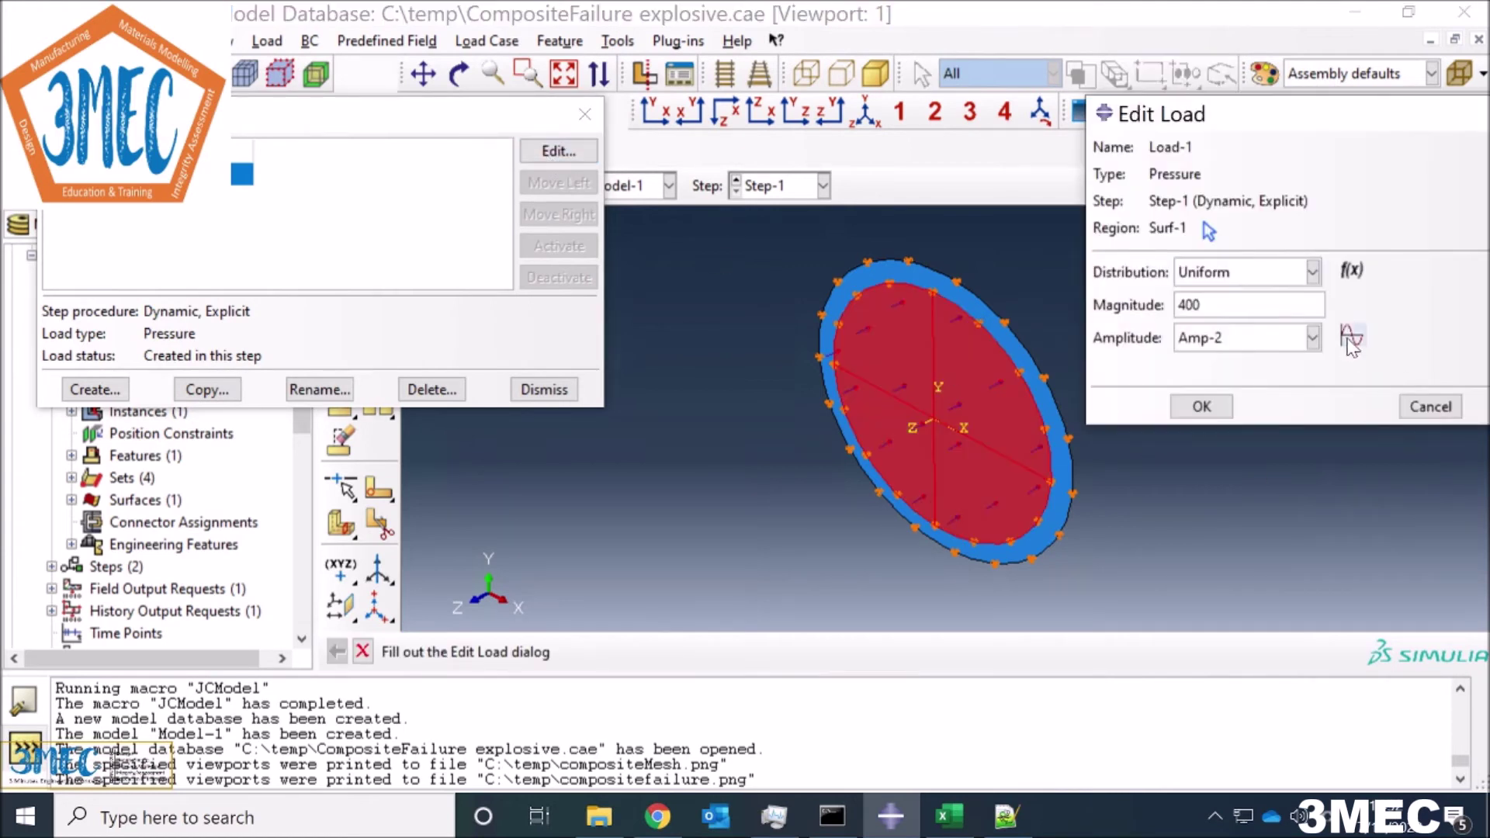
pyautogui.click(1431, 407)
# Step: Review Amp-2's tabular pulse data (0 to 1 by 5E-05, then decaying) and close the amplitude dialogs
pyautogui.click(618, 41)
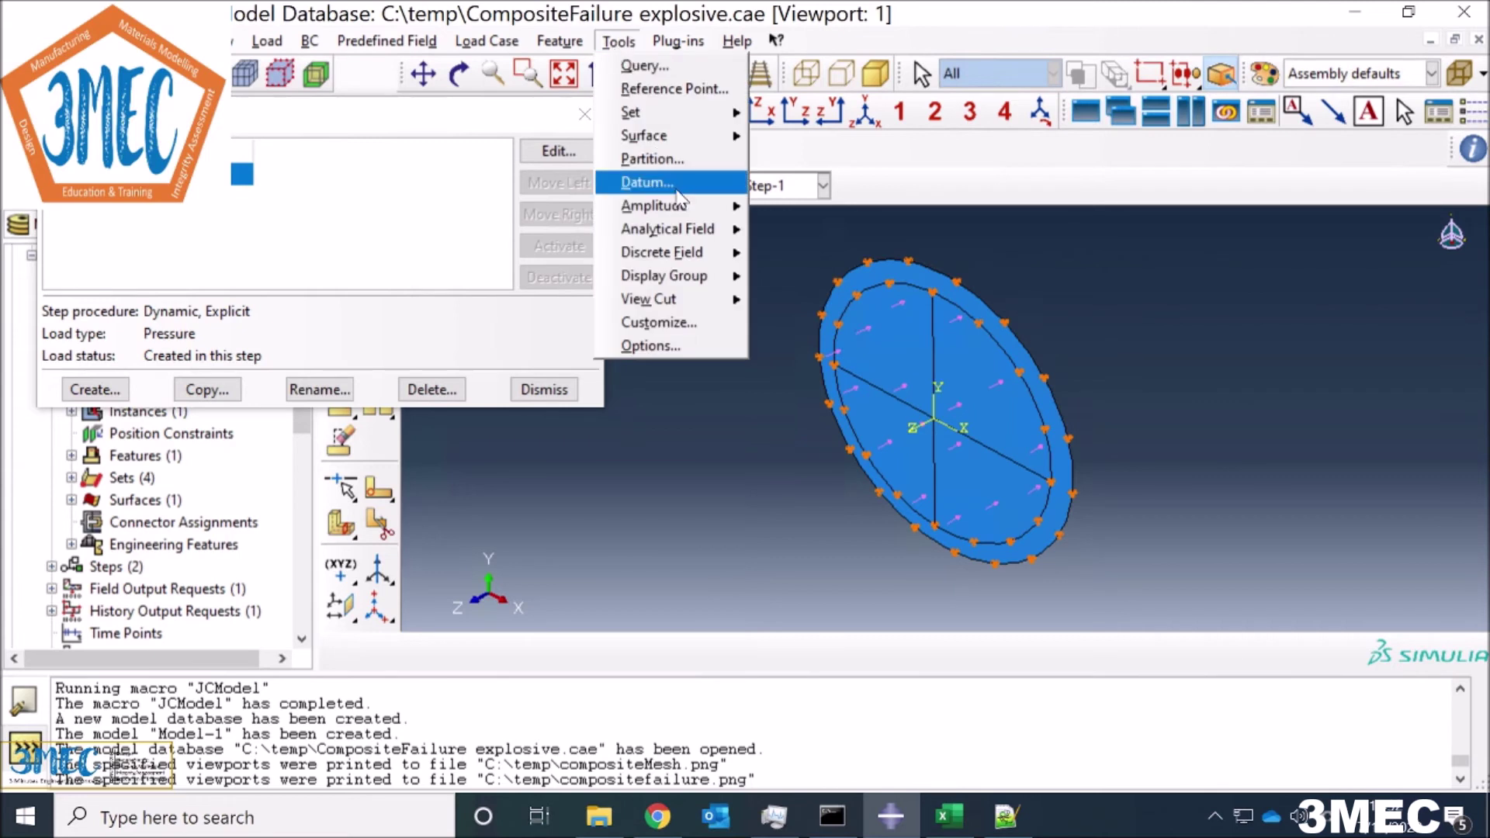
pyautogui.moveTo(697, 212)
pyautogui.click(803, 210)
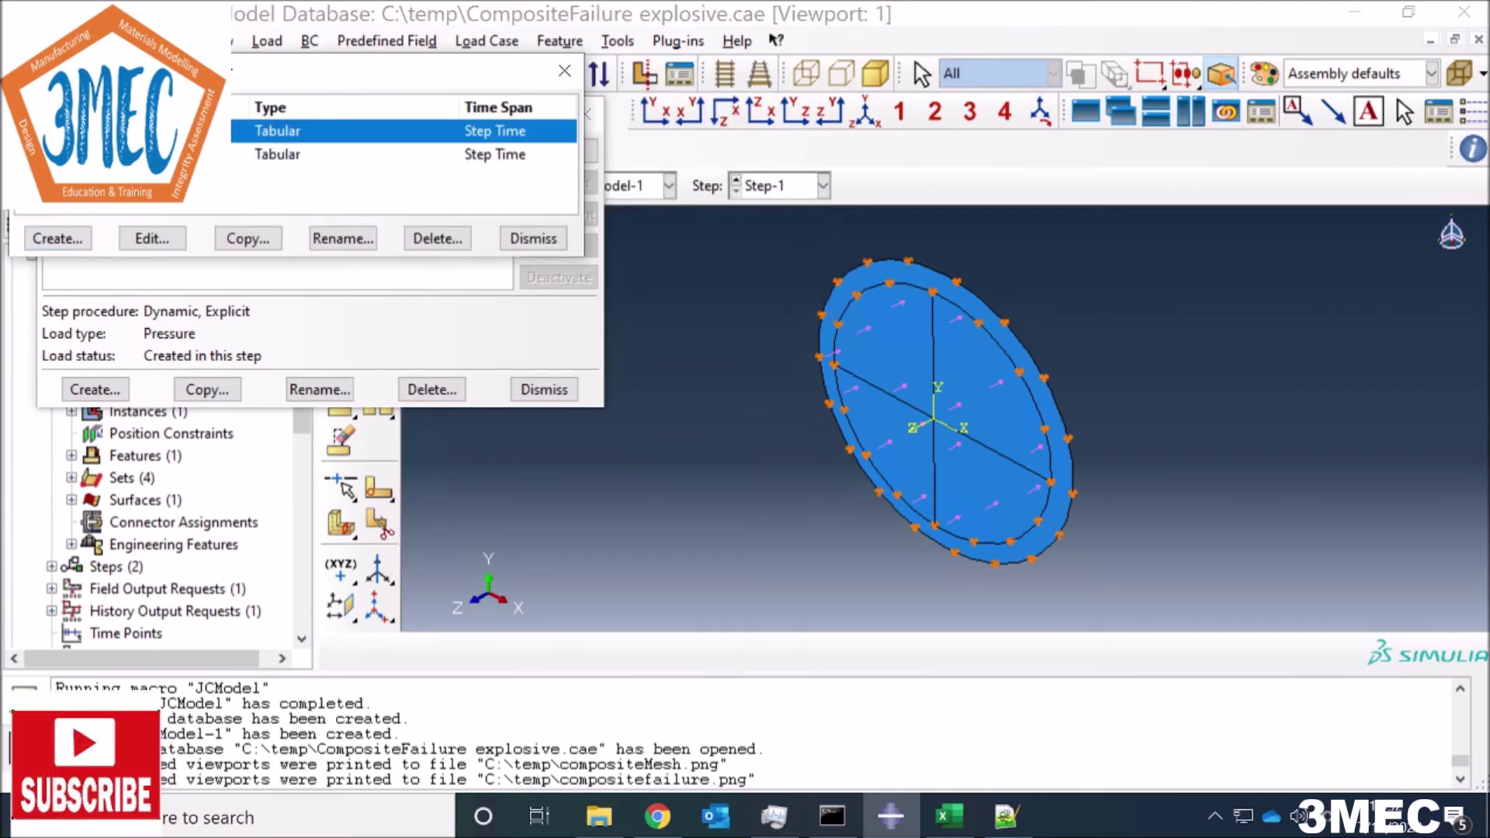
pyautogui.click(278, 154)
pyautogui.click(152, 238)
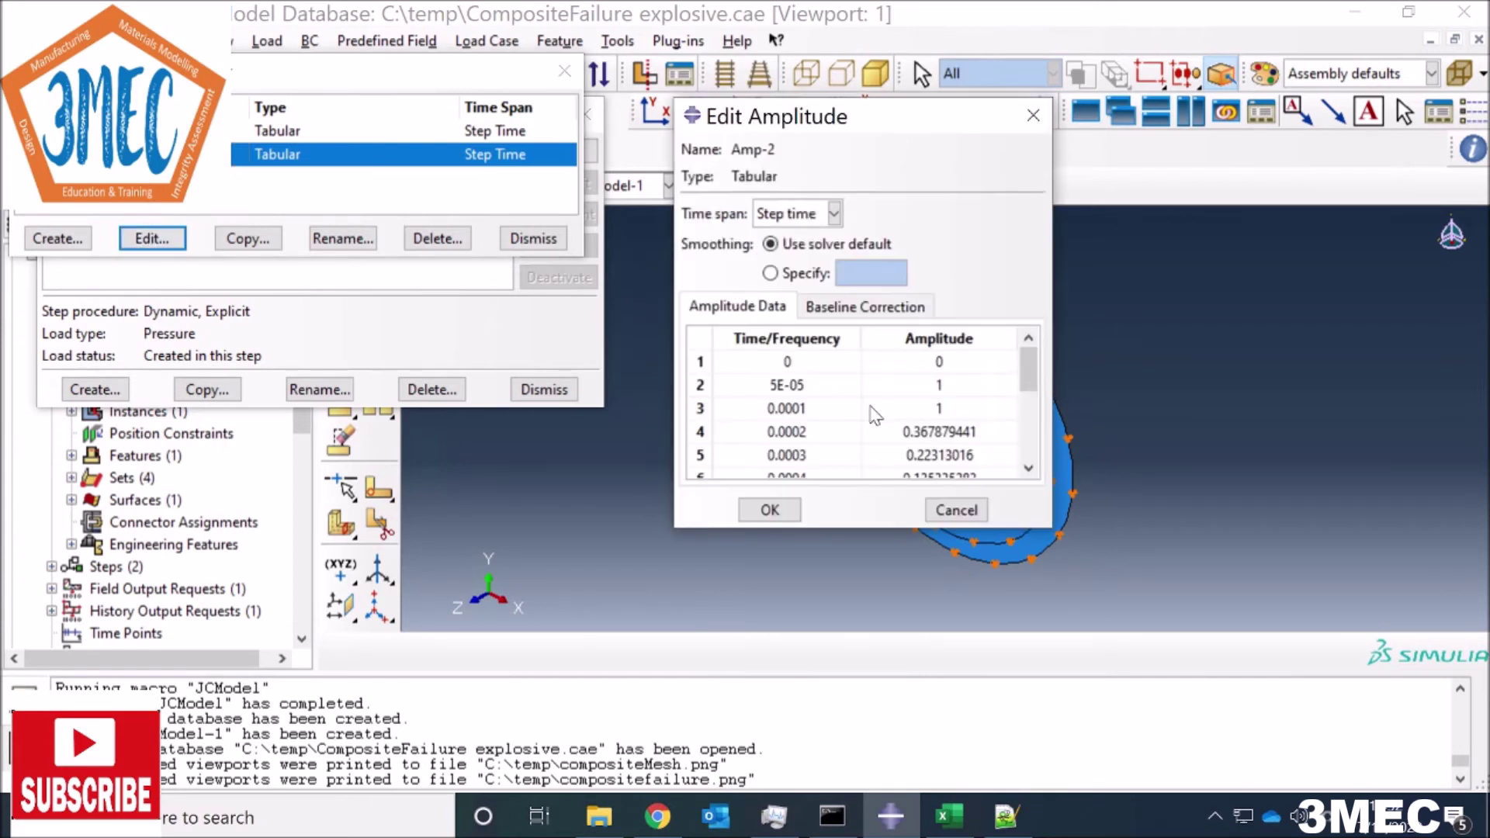
pyautogui.scroll(-3, 834, 461)
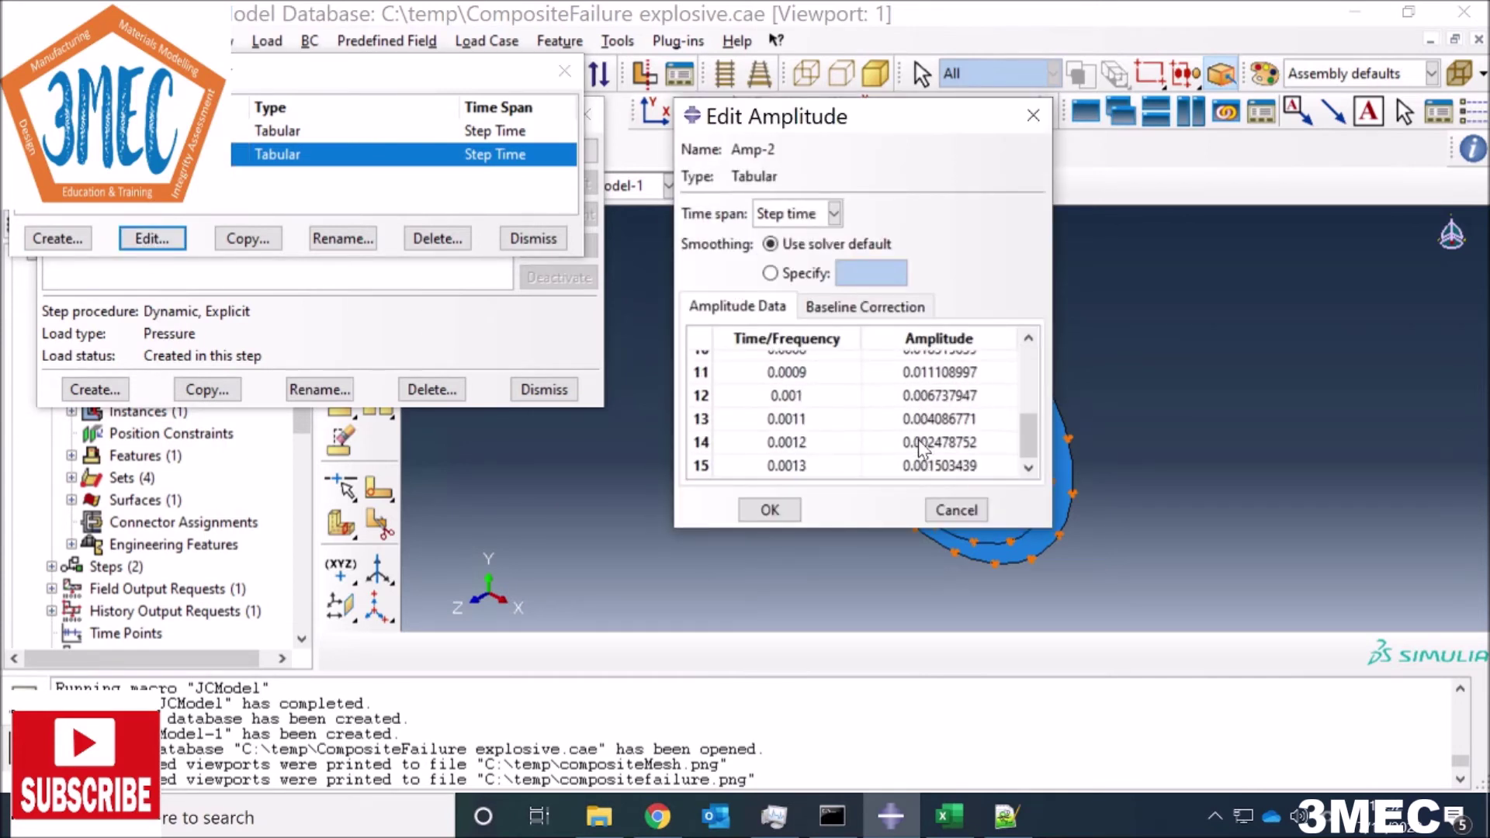
pyautogui.click(771, 510)
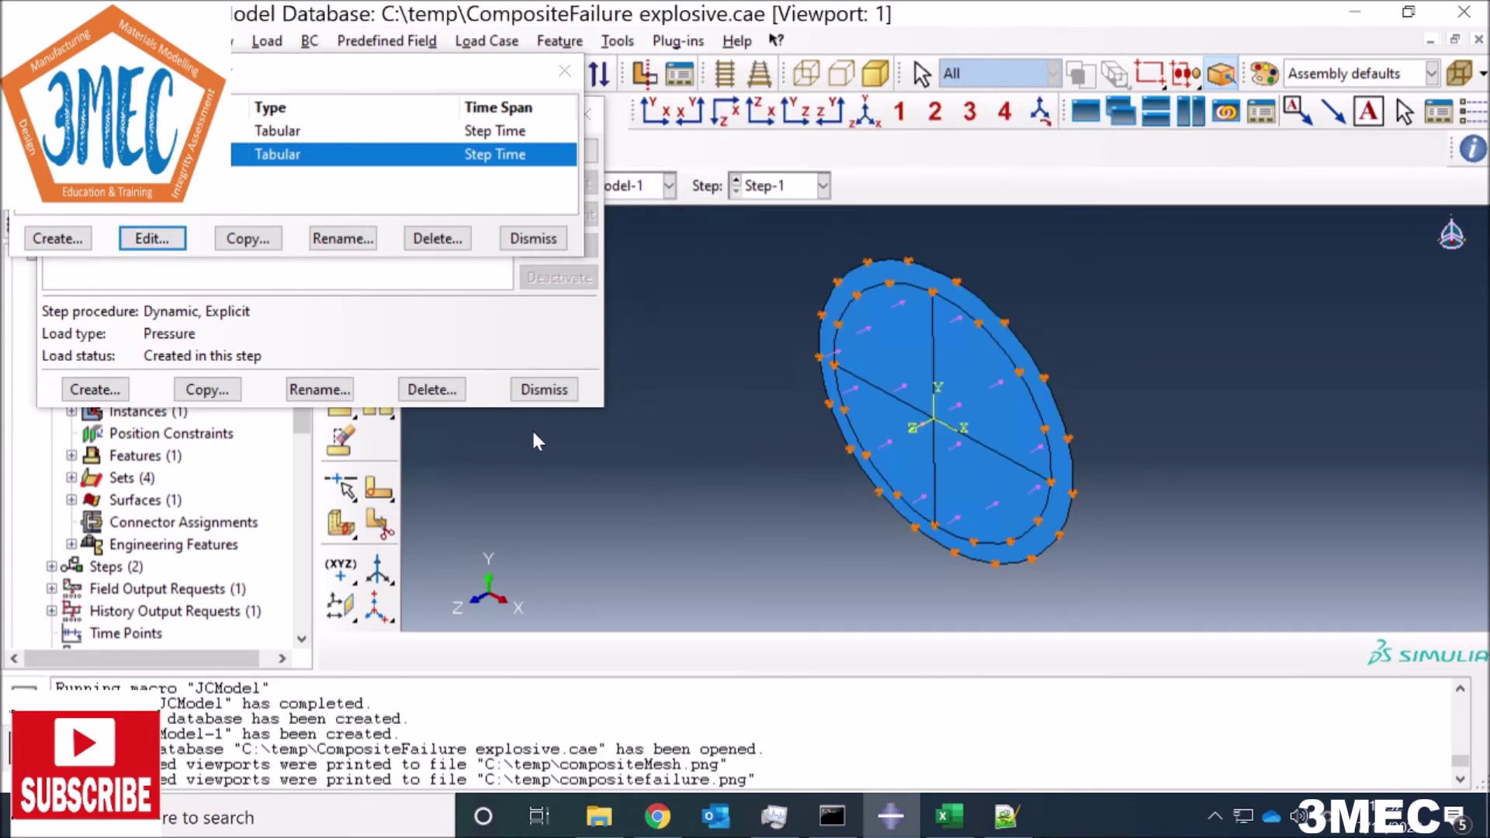
pyautogui.click(530, 241)
# Step: In the Mesh module, seed Part-2 with a 0.5 global size
pyautogui.click(543, 390)
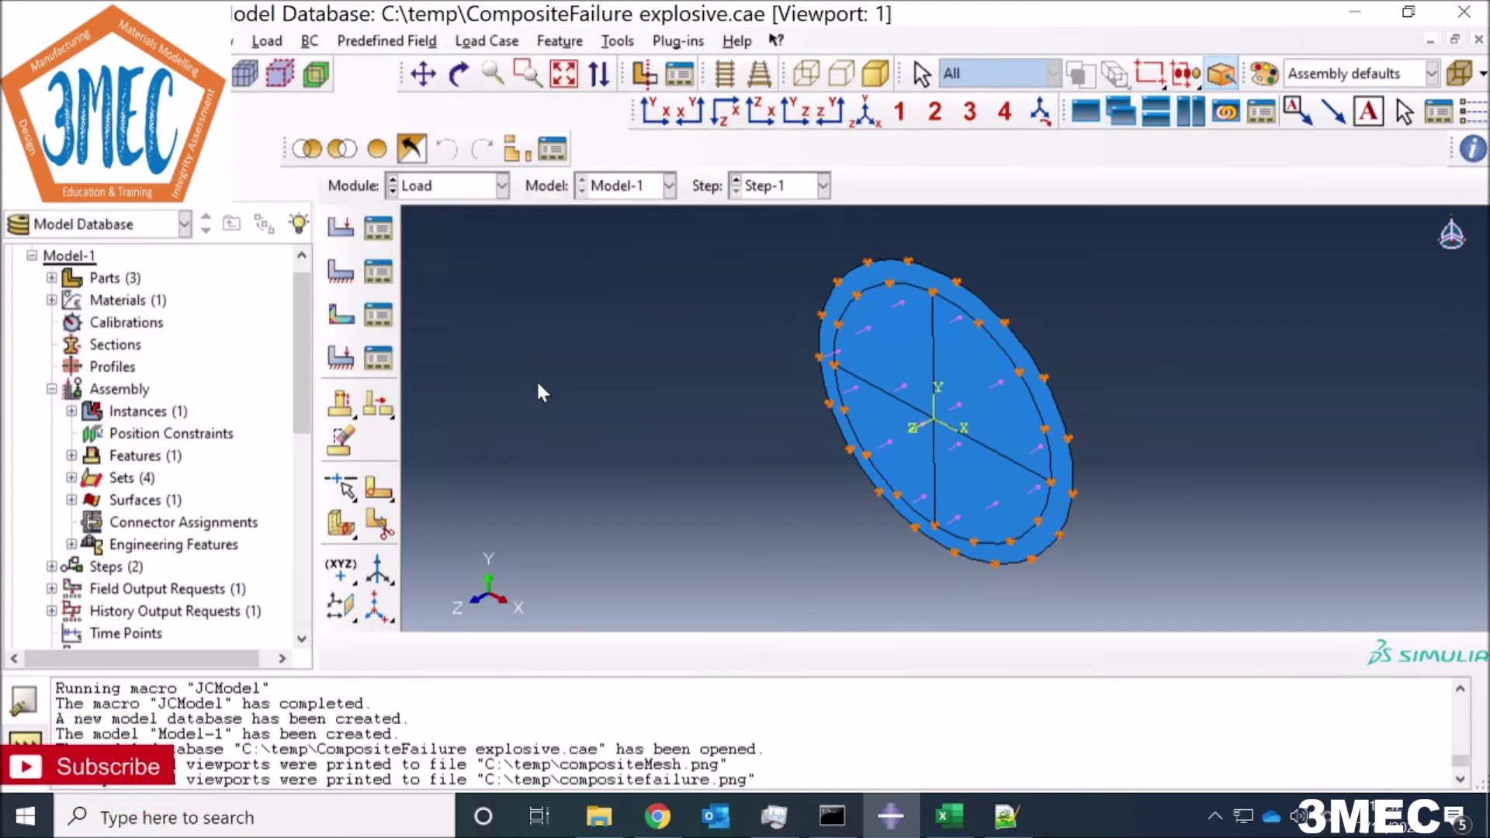
pyautogui.click(469, 196)
pyautogui.click(446, 353)
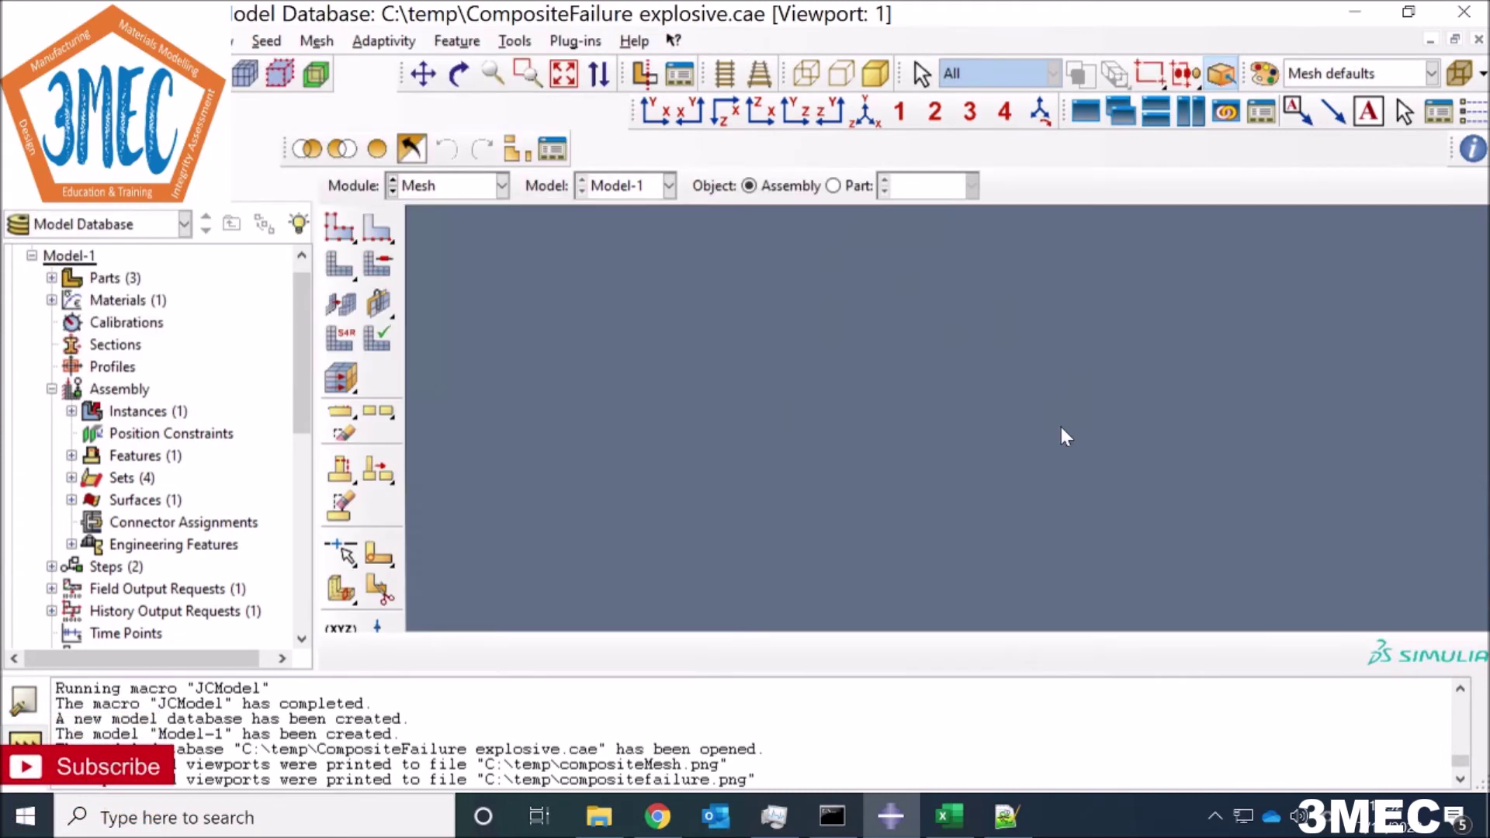
pyautogui.click(340, 227)
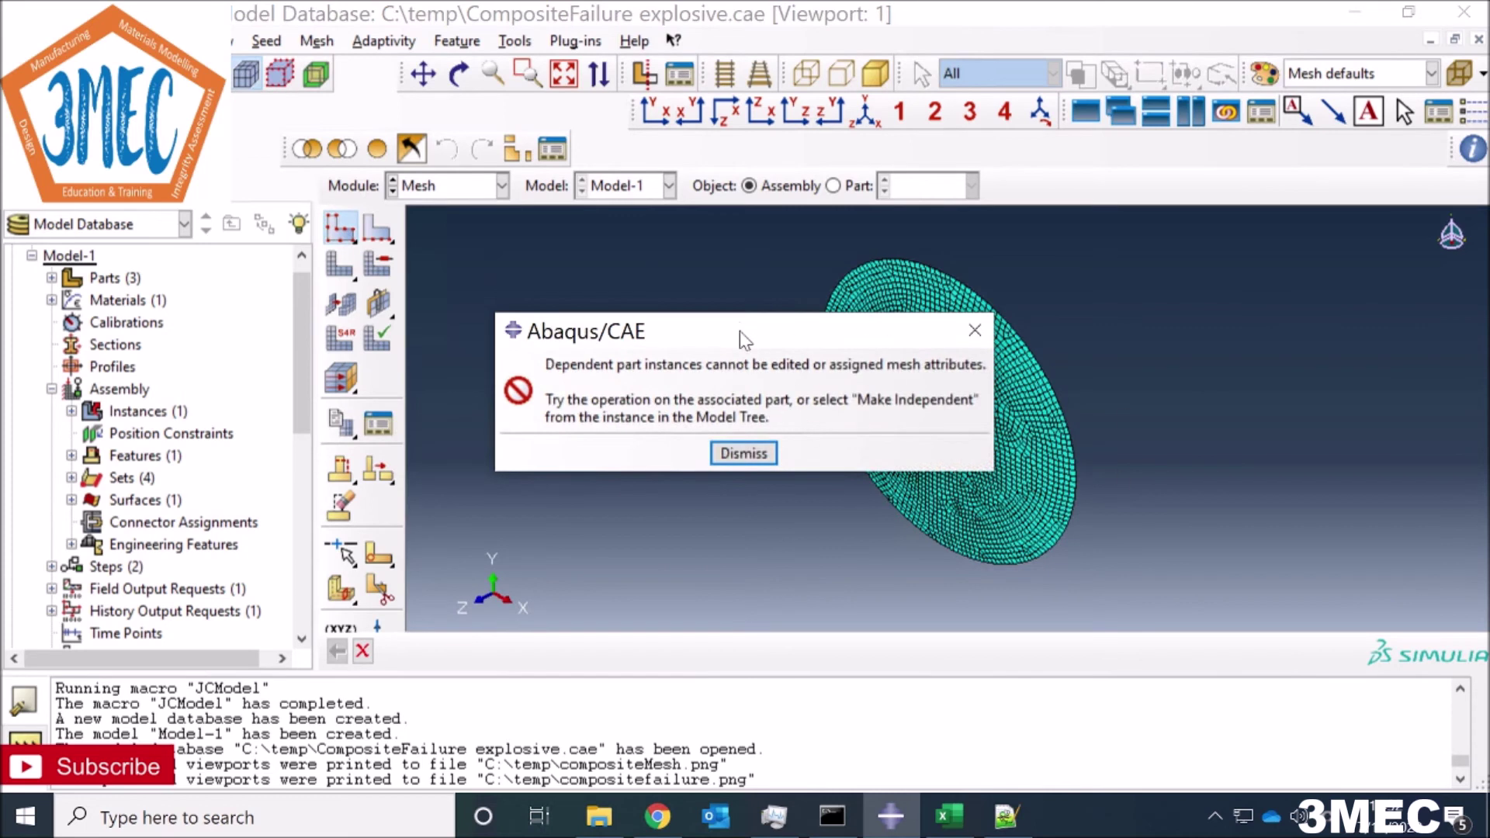
pyautogui.click(976, 331)
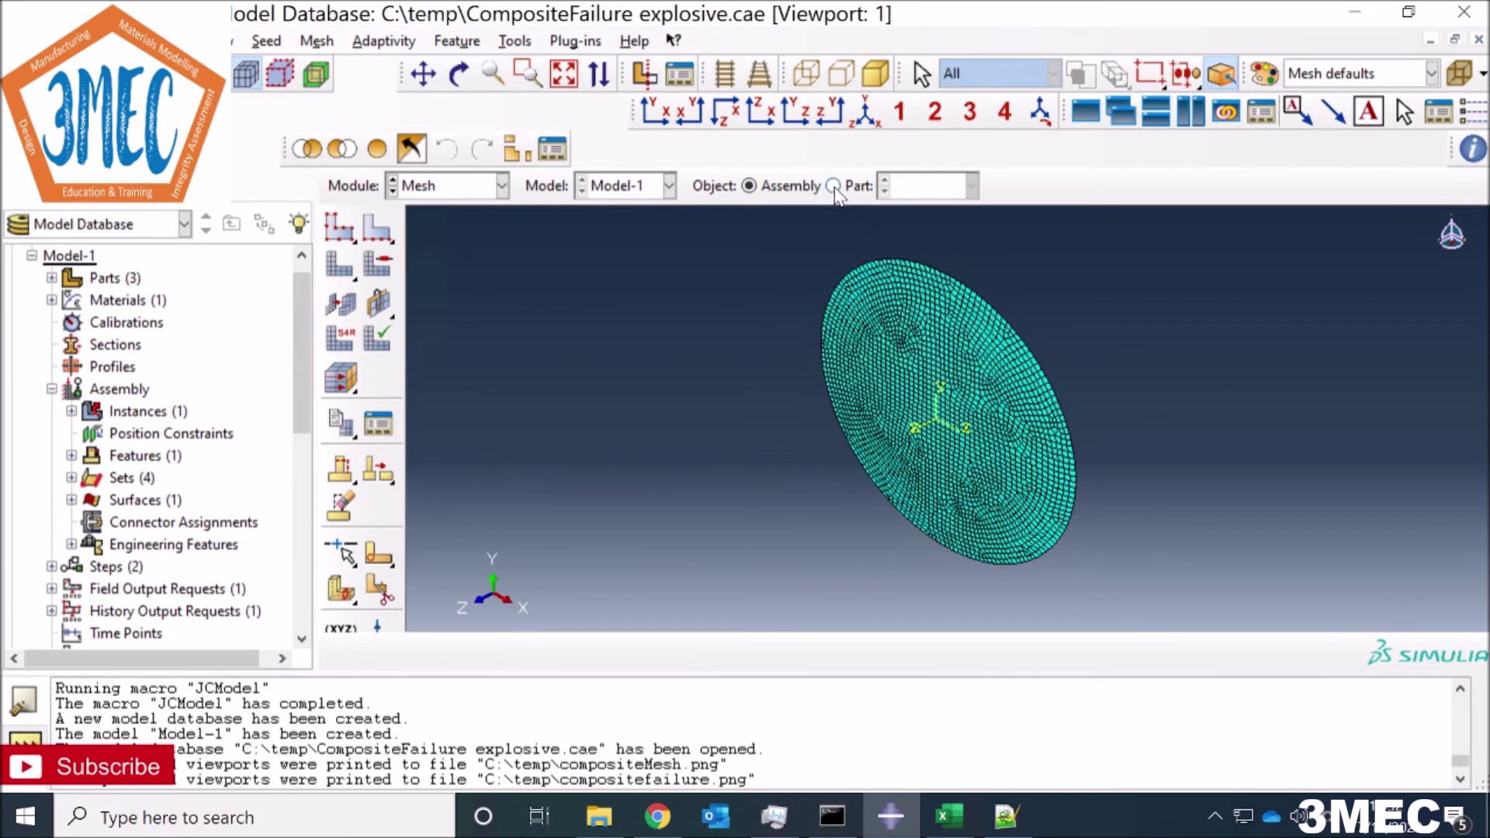
pyautogui.click(834, 186)
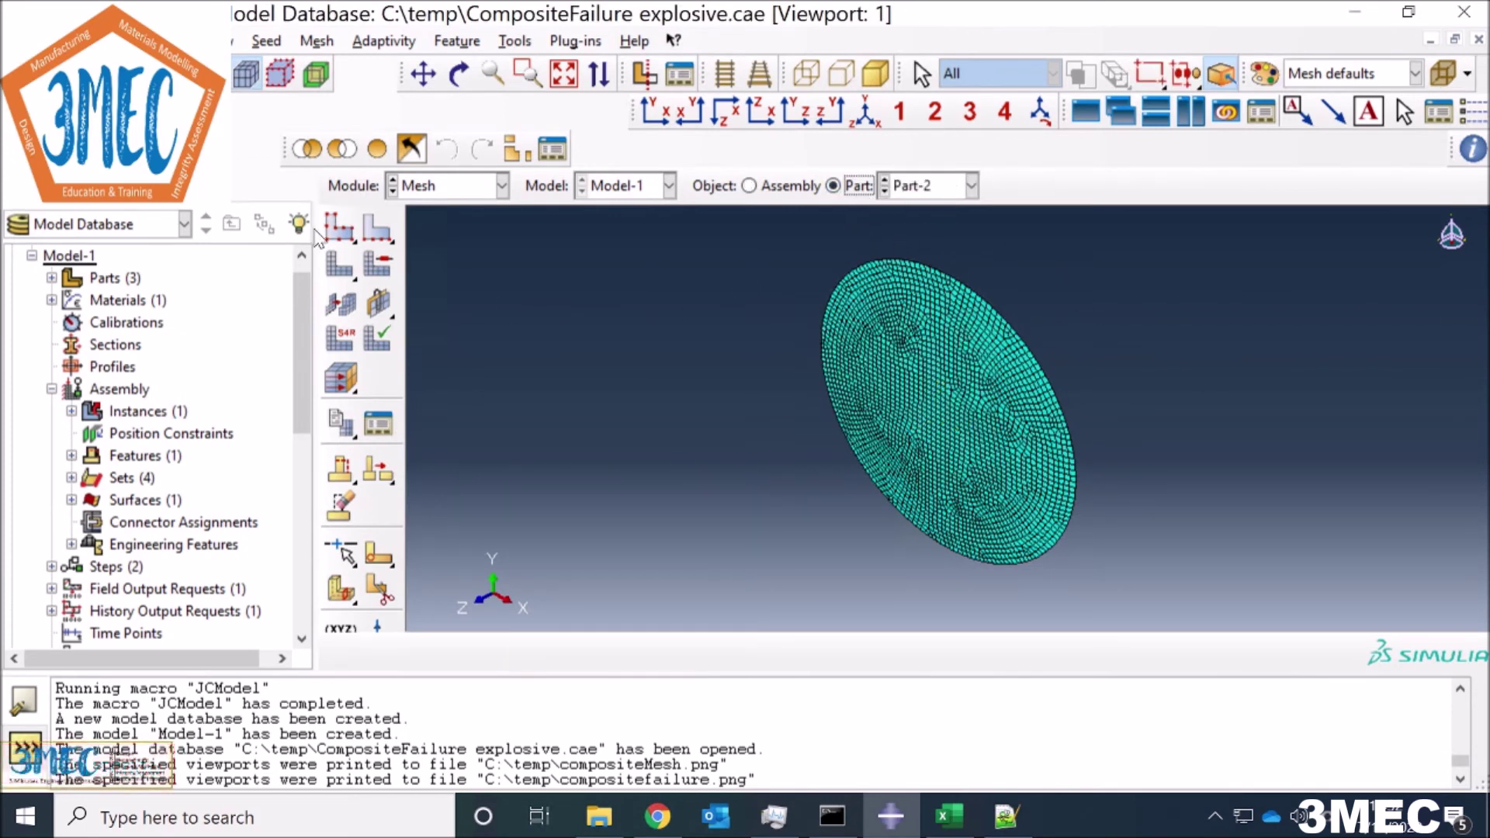
pyautogui.click(340, 228)
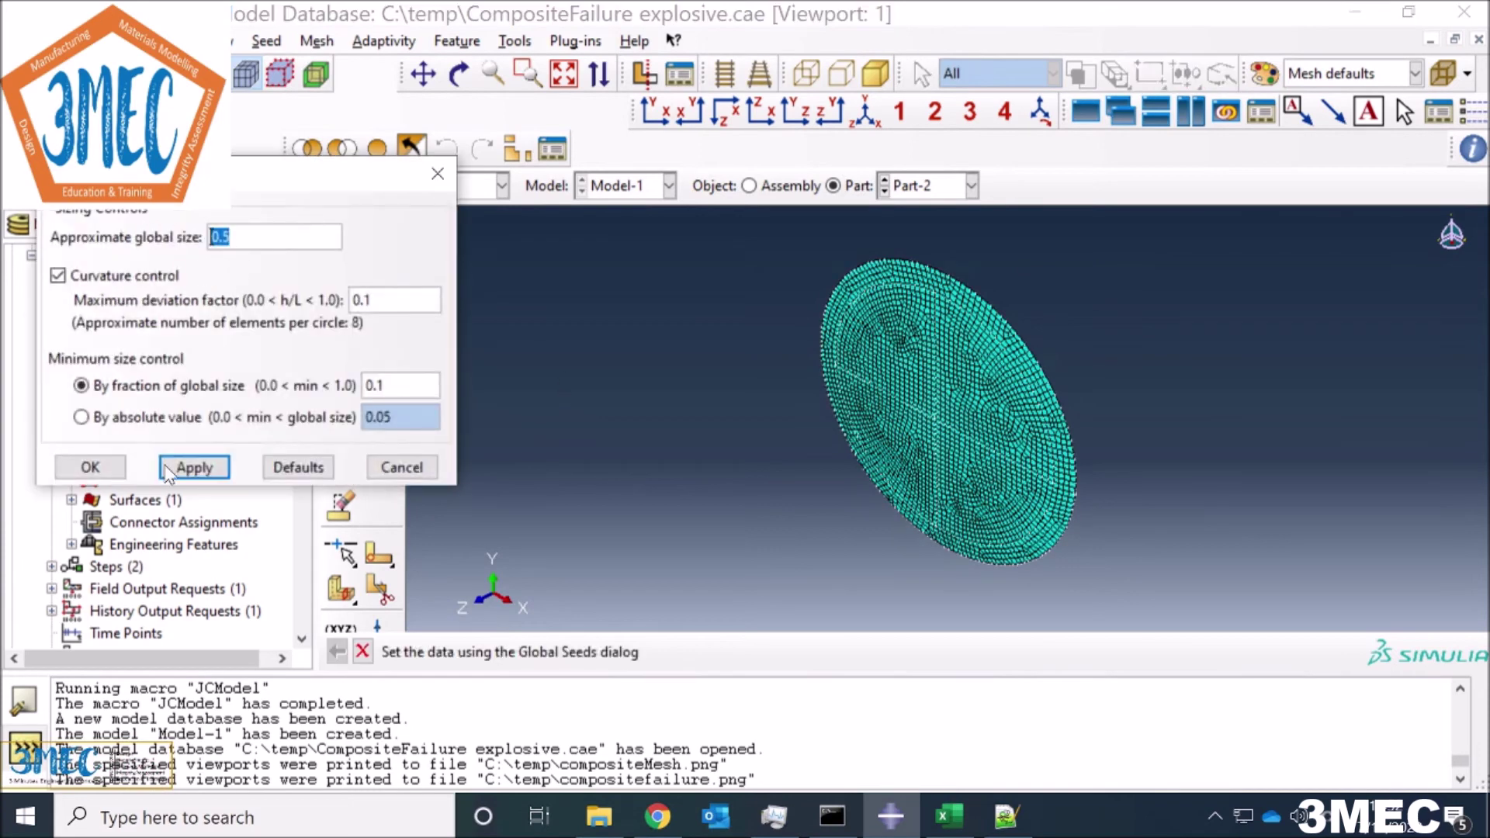
pyautogui.click(90, 468)
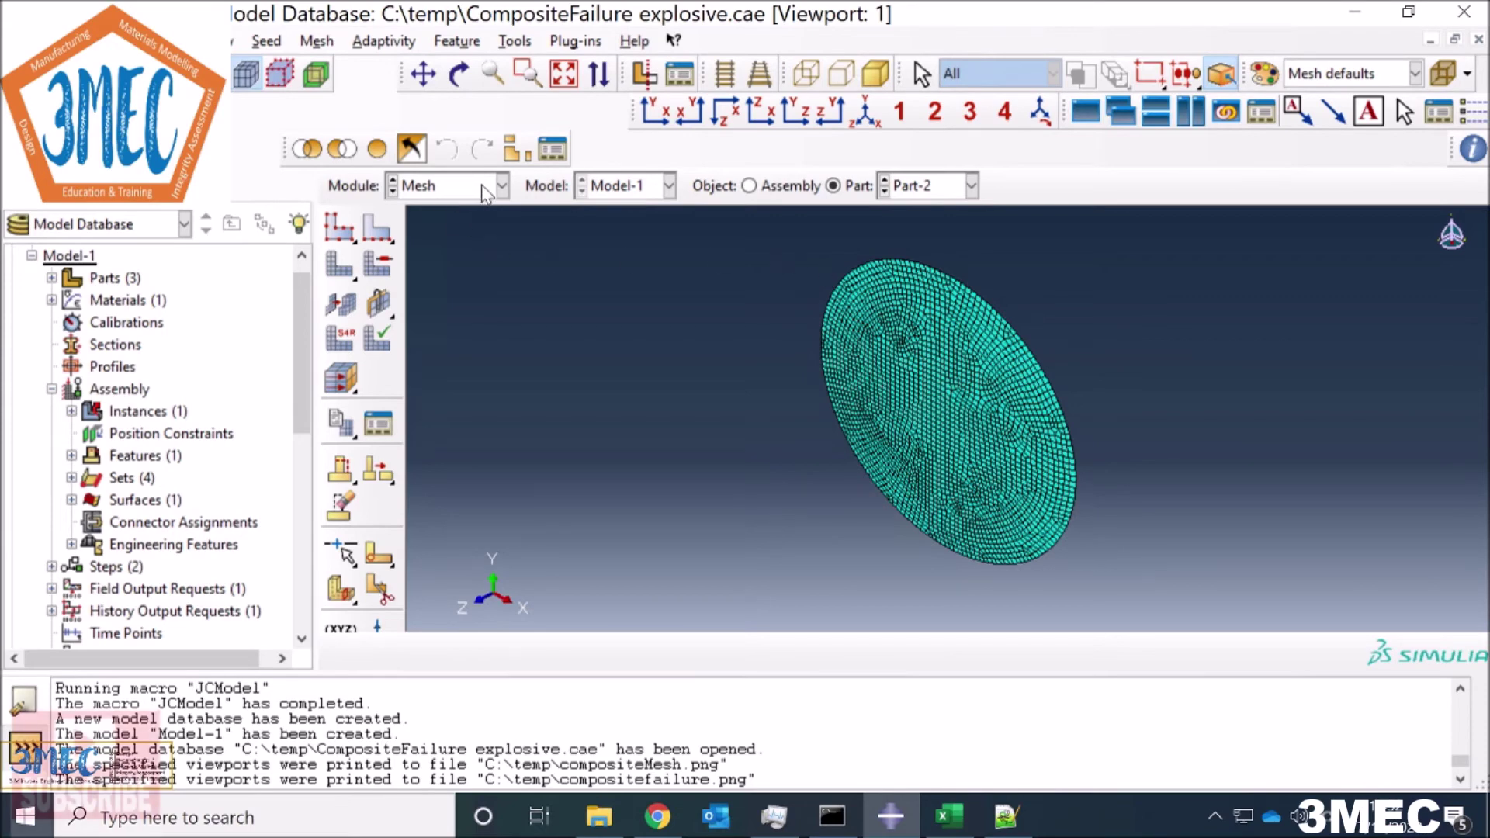
# Step: Assign Explicit shell elements with element deletion enabled to the whole disk
pyautogui.click(346, 340)
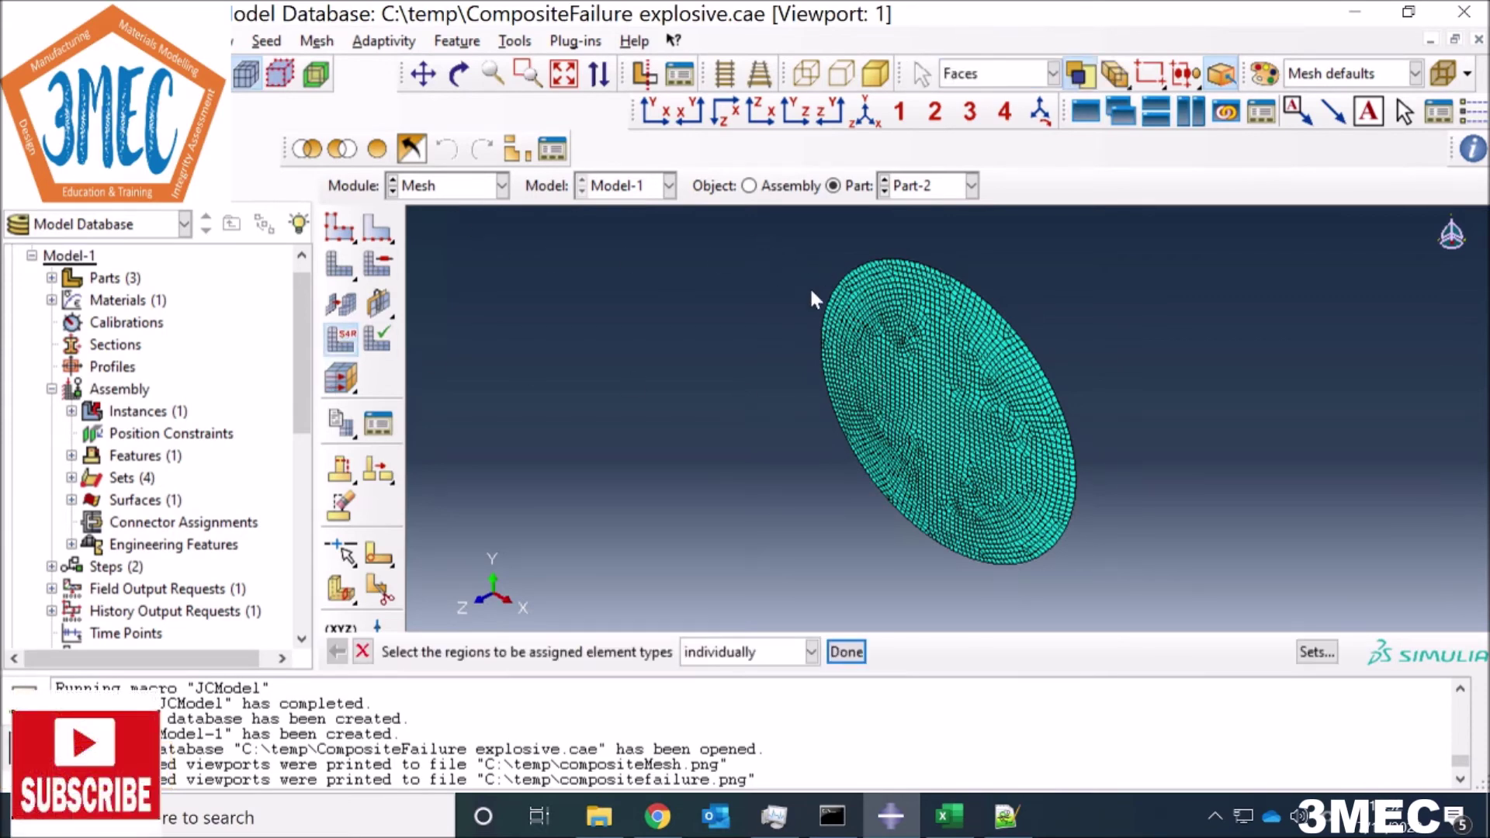
pyautogui.moveTo(765, 252); pyautogui.dragTo(1234, 607)
pyautogui.click(847, 652)
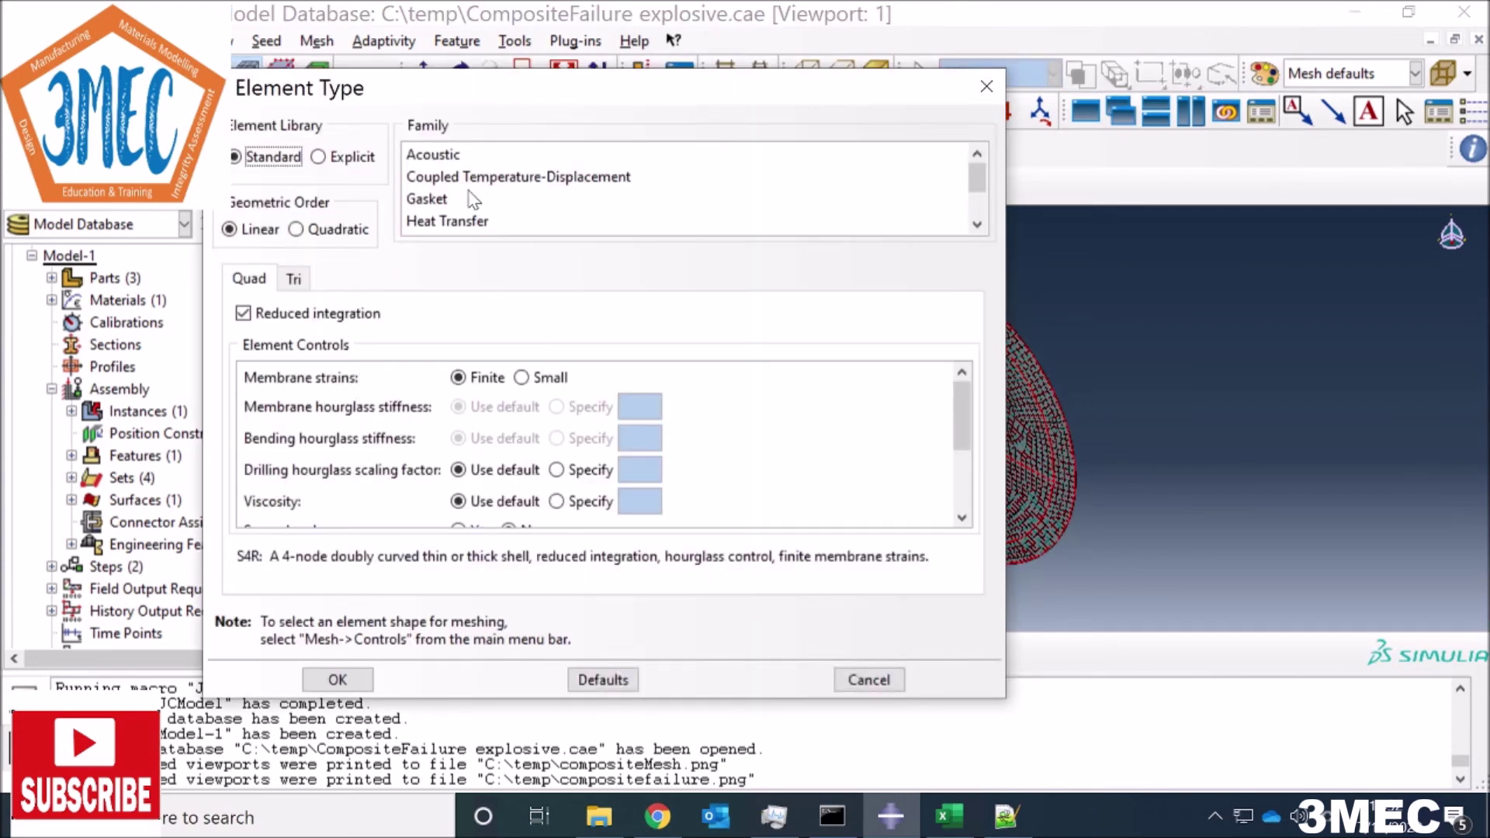
pyautogui.click(319, 156)
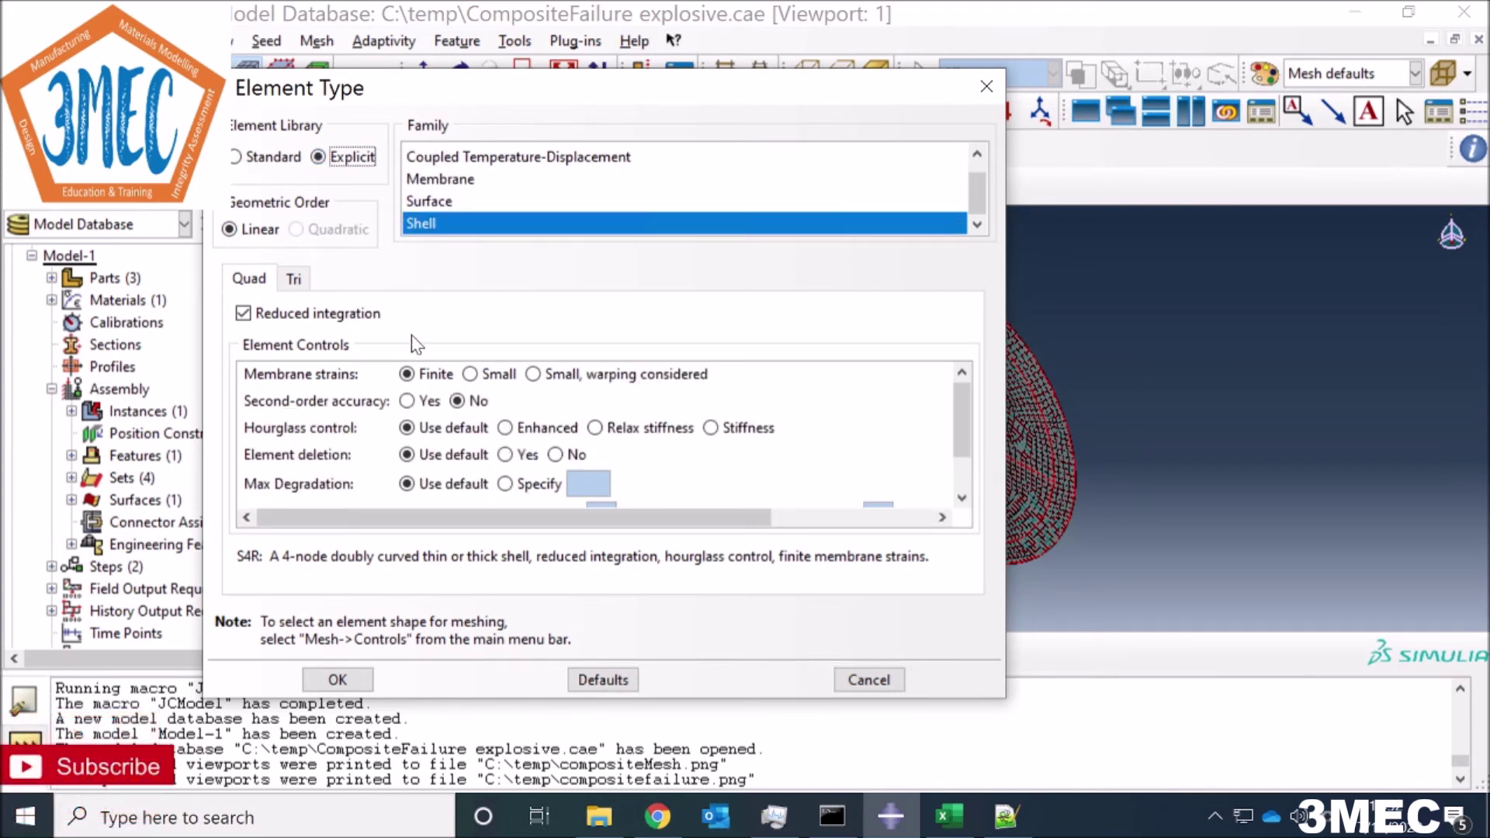
pyautogui.click(505, 455)
pyautogui.click(337, 680)
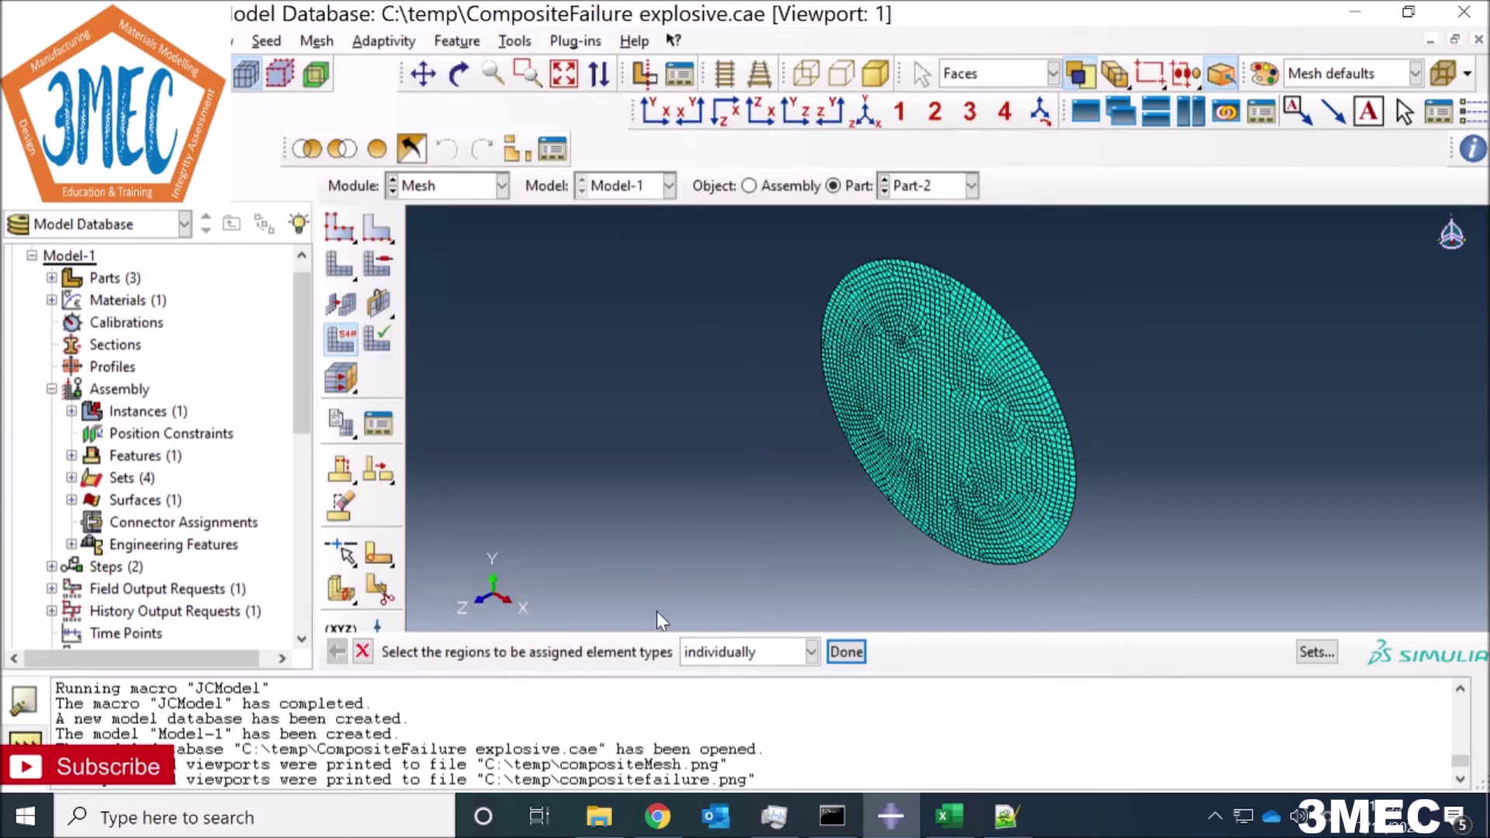
pyautogui.click(489, 185)
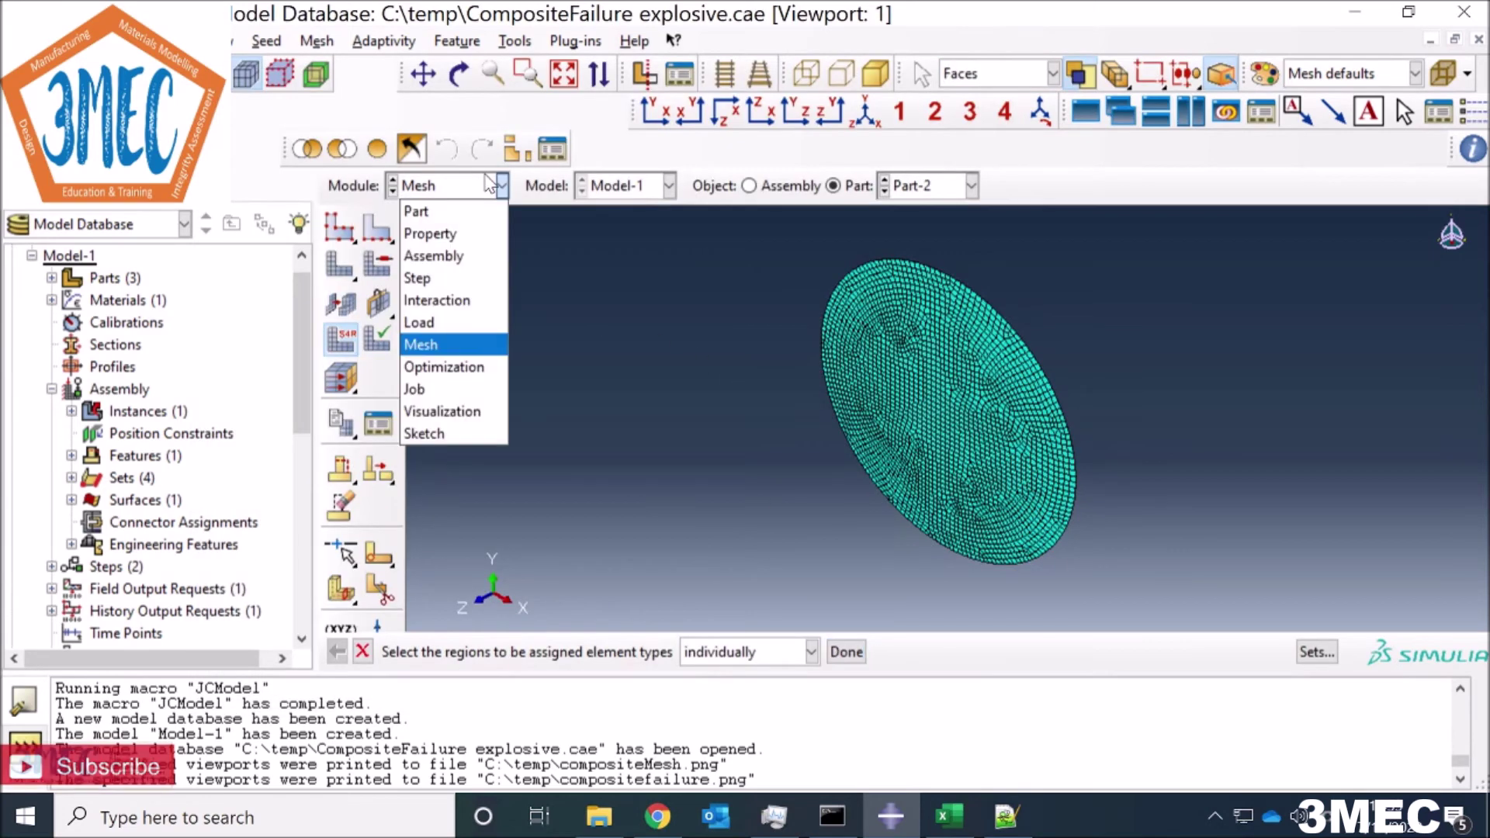
# Step: Open ExplosiveComposite results and animate the Mises stress over time in front view
pyautogui.click(435, 389)
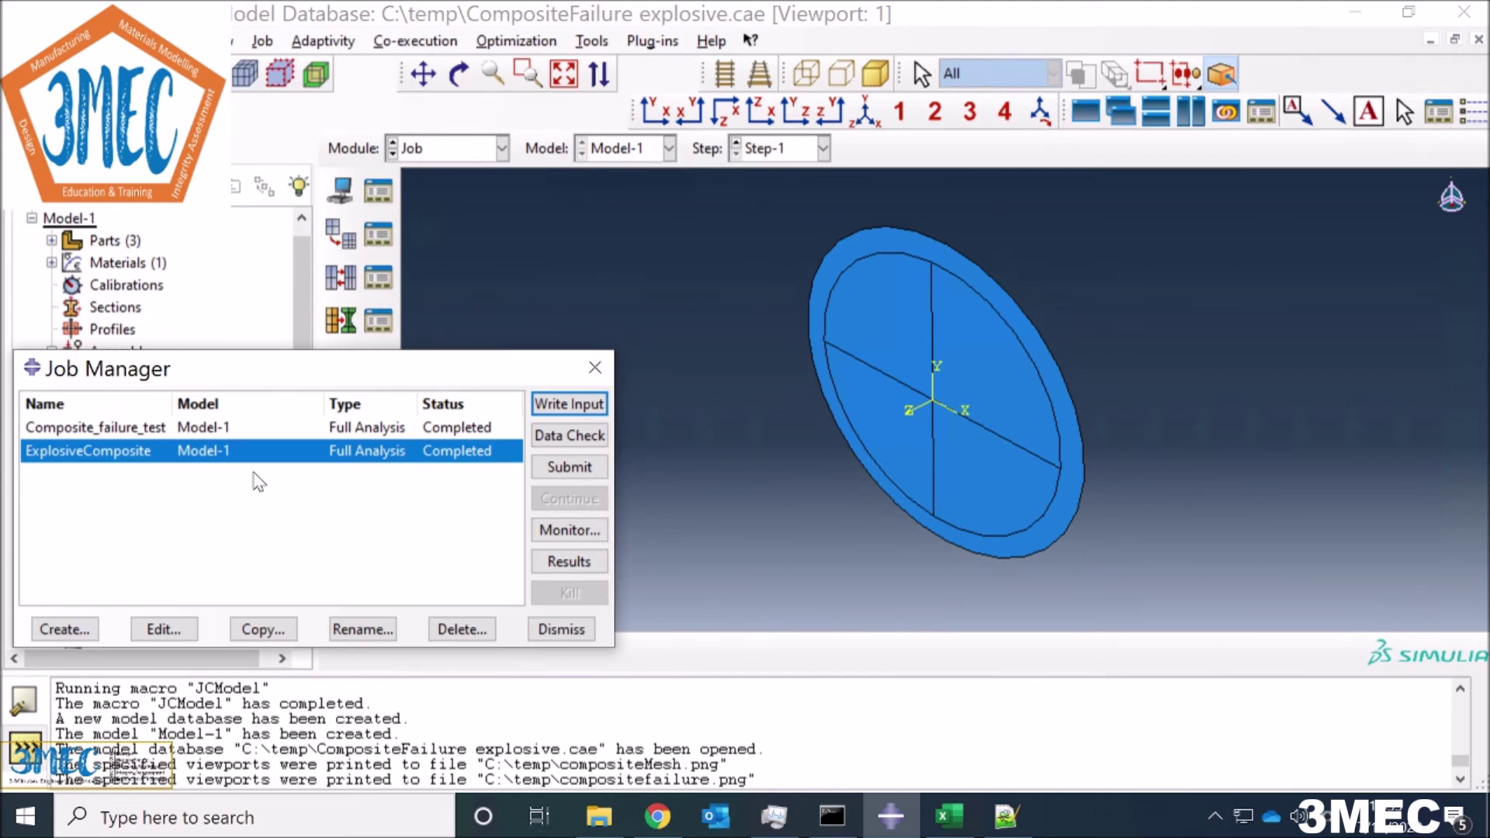
pyautogui.click(569, 561)
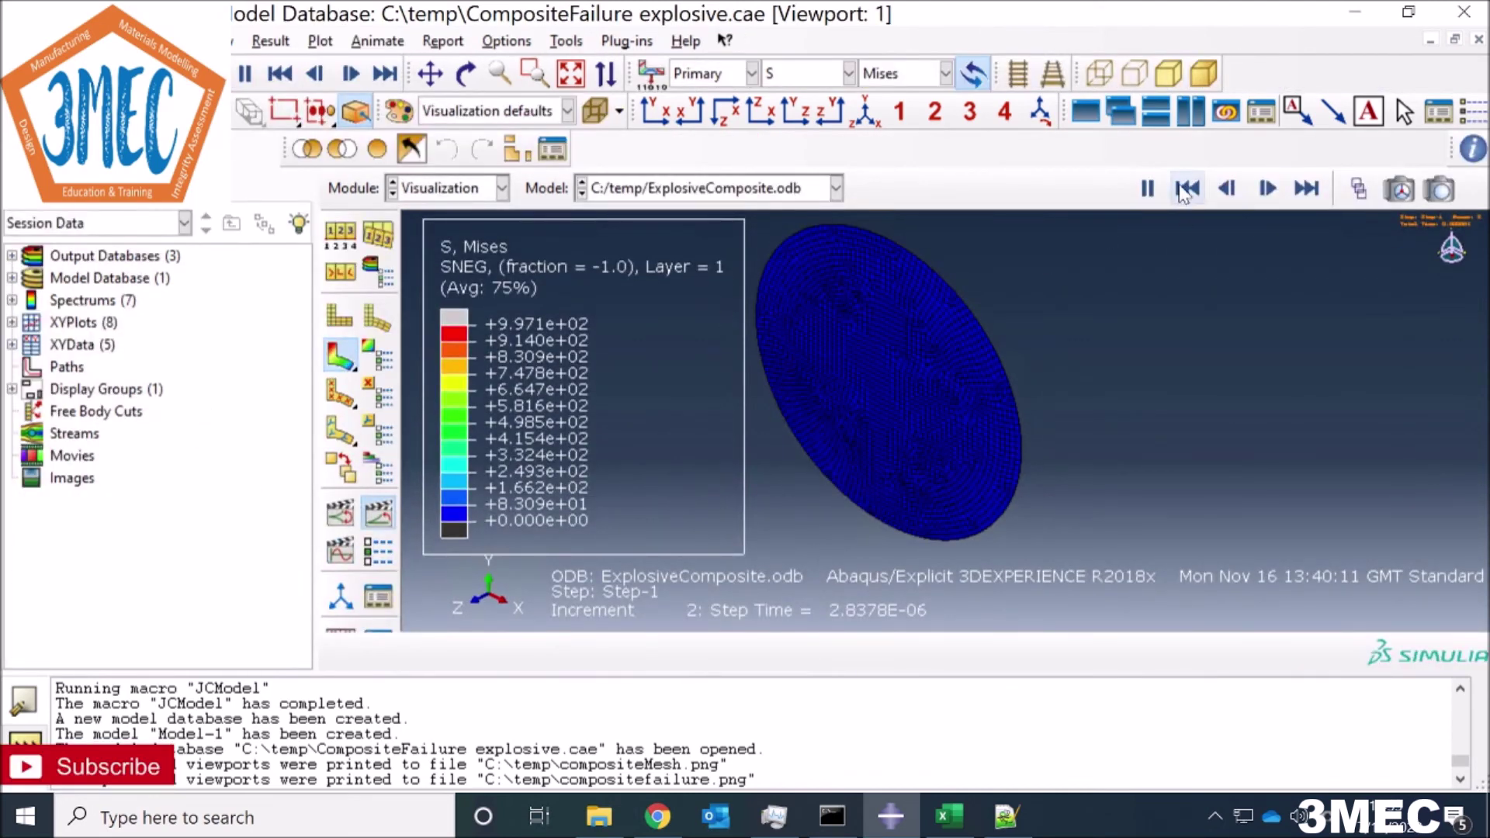
pyautogui.click(1147, 187)
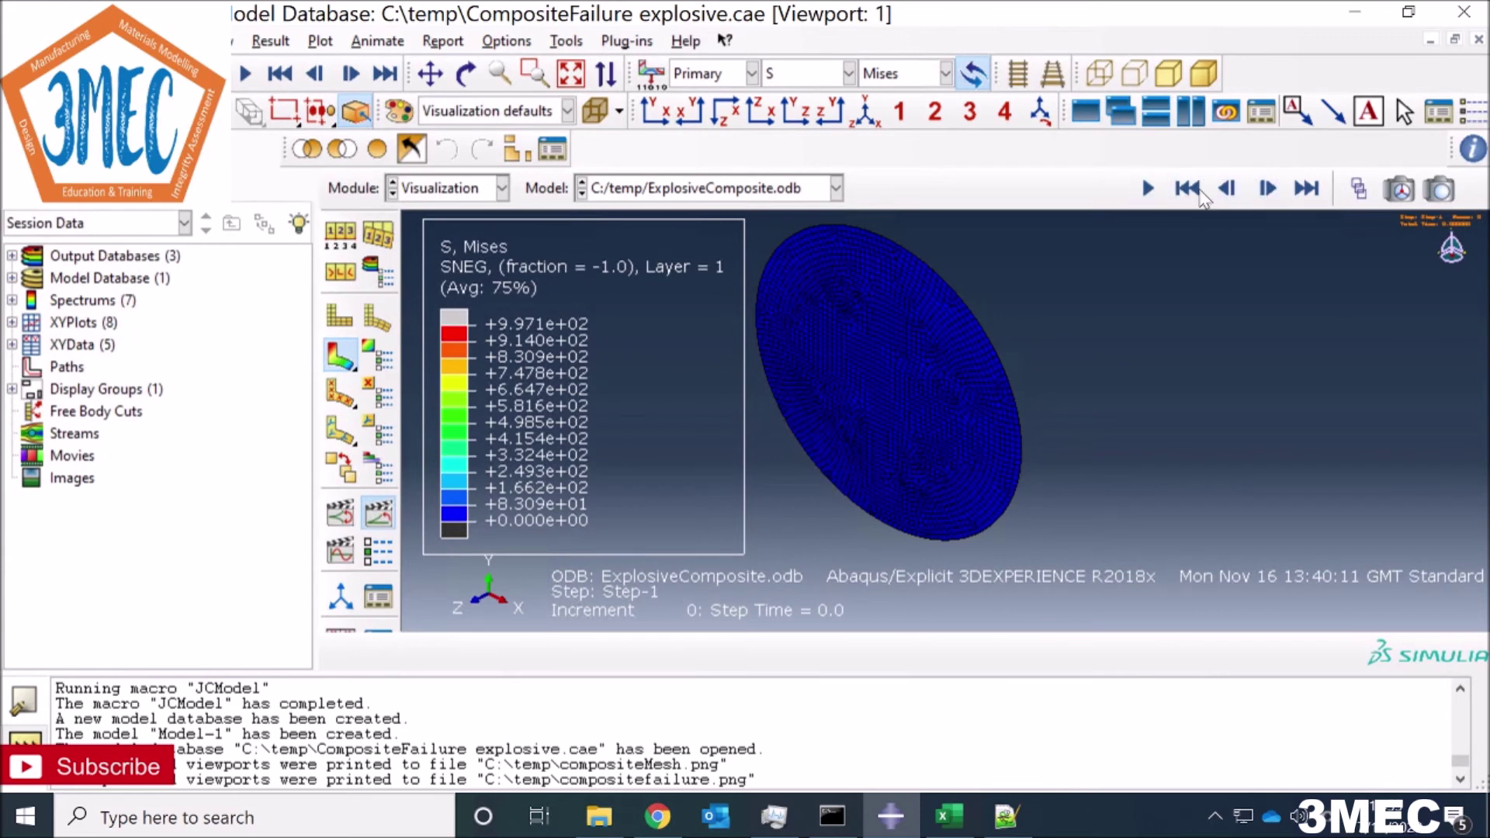
pyautogui.click(377, 515)
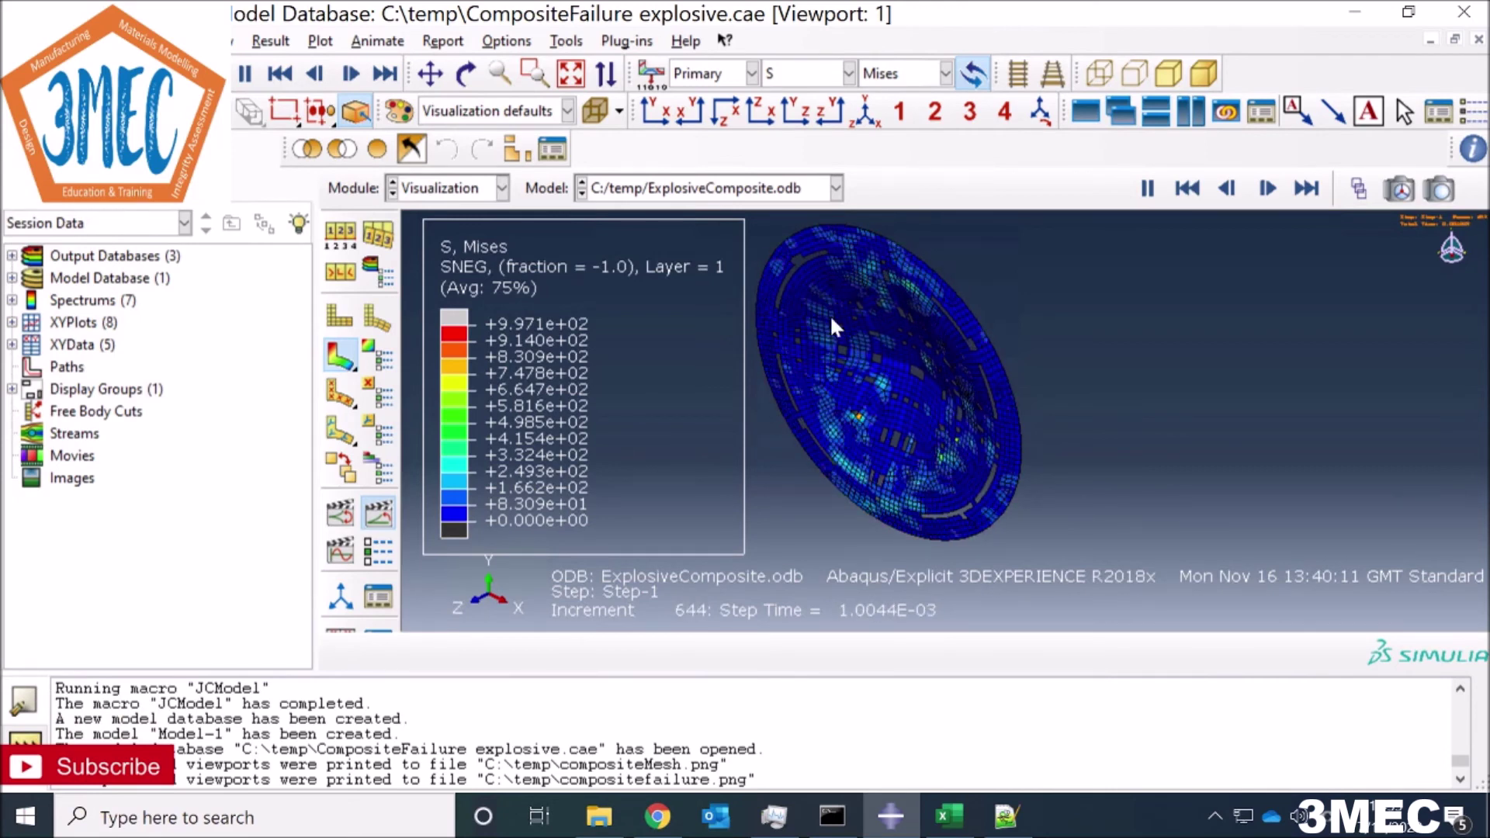
pyautogui.click(654, 111)
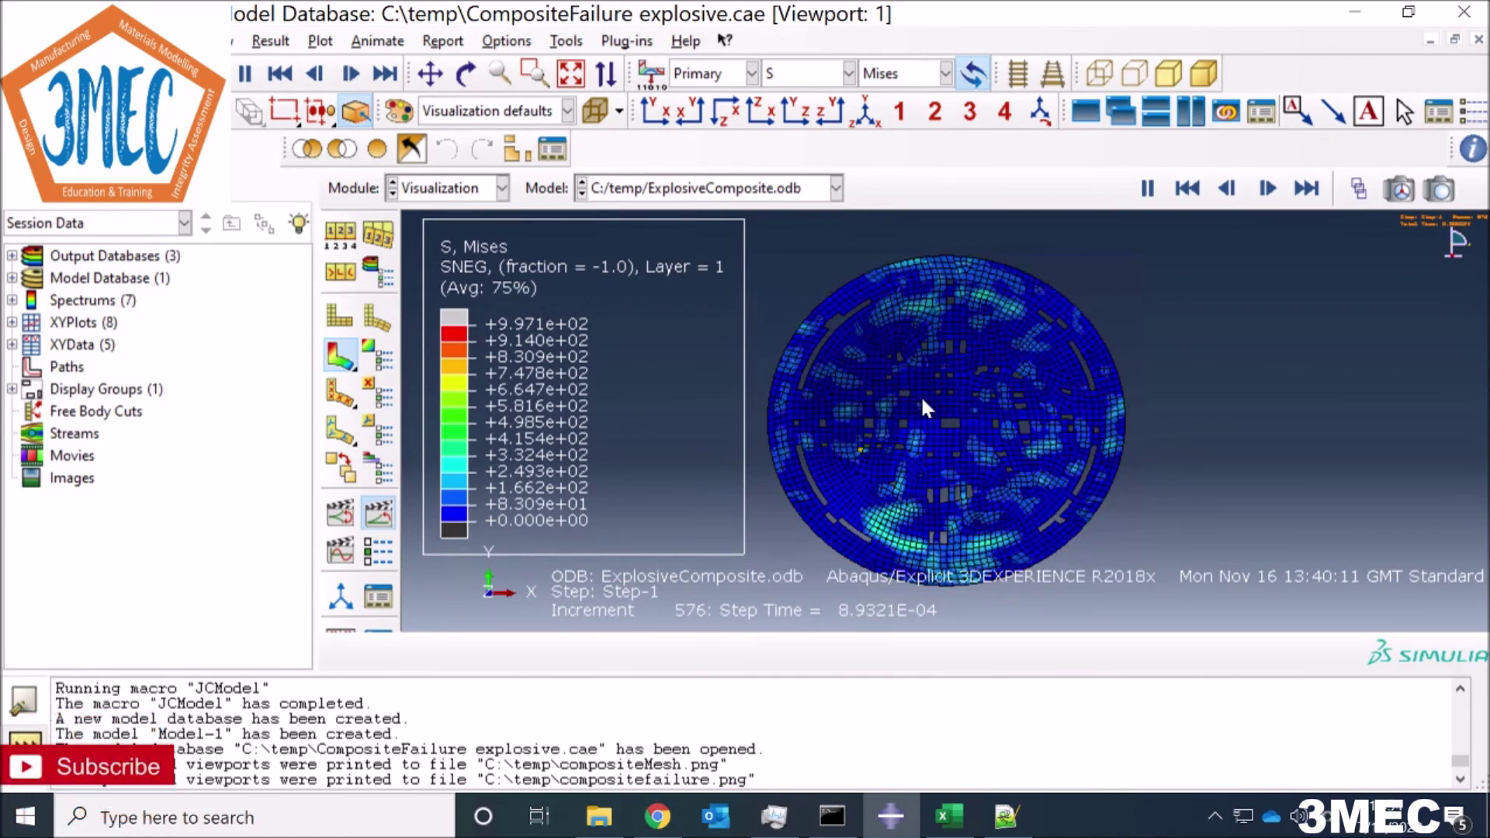
pyautogui.click(849, 73)
# Step: Plot DAMAGEFC, DAMAGEFT, then DAMAGEMC contours at the final increment 703
pyautogui.click(803, 144)
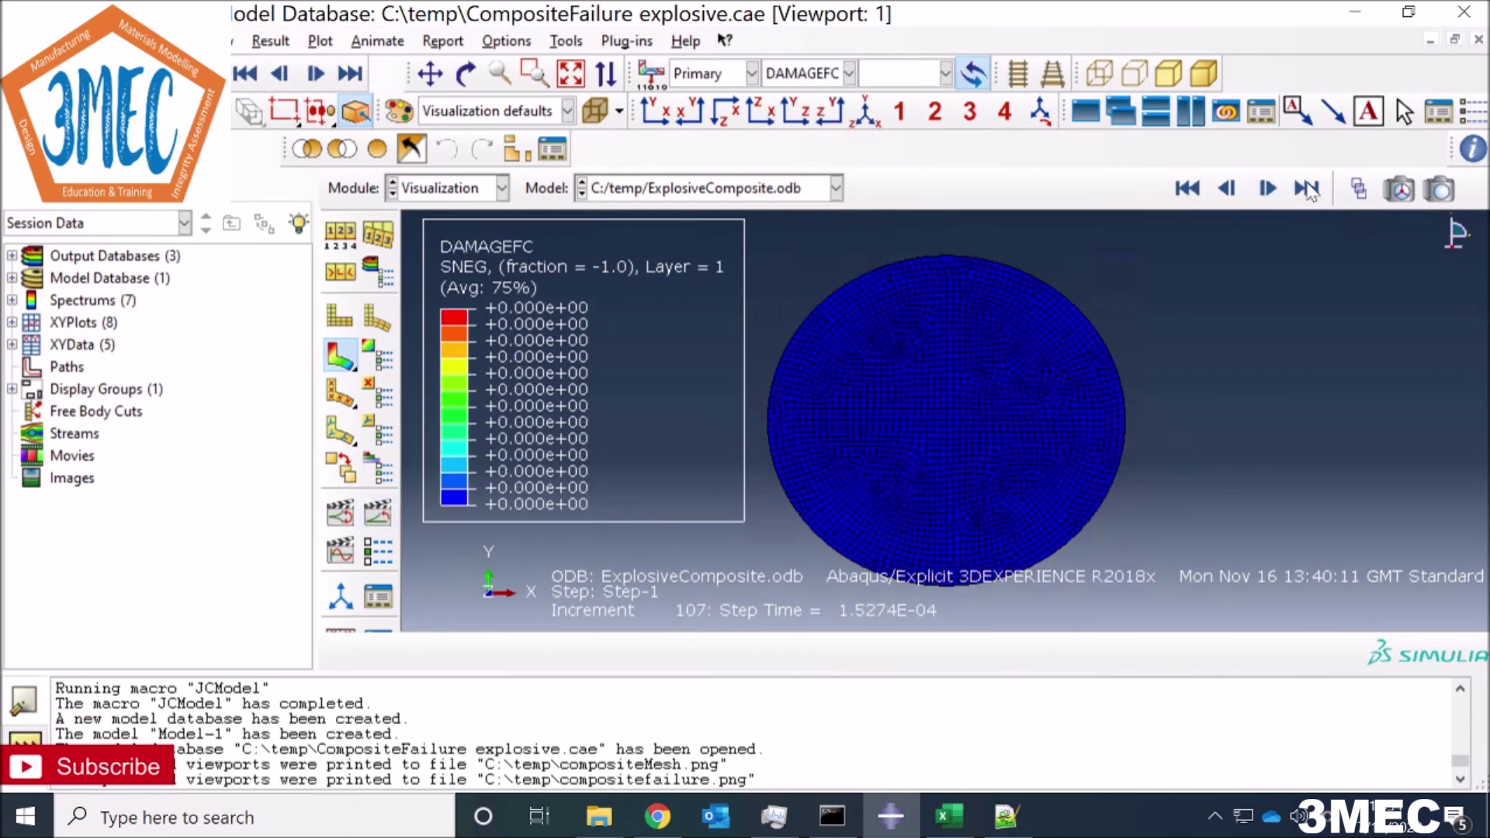
pyautogui.click(1307, 189)
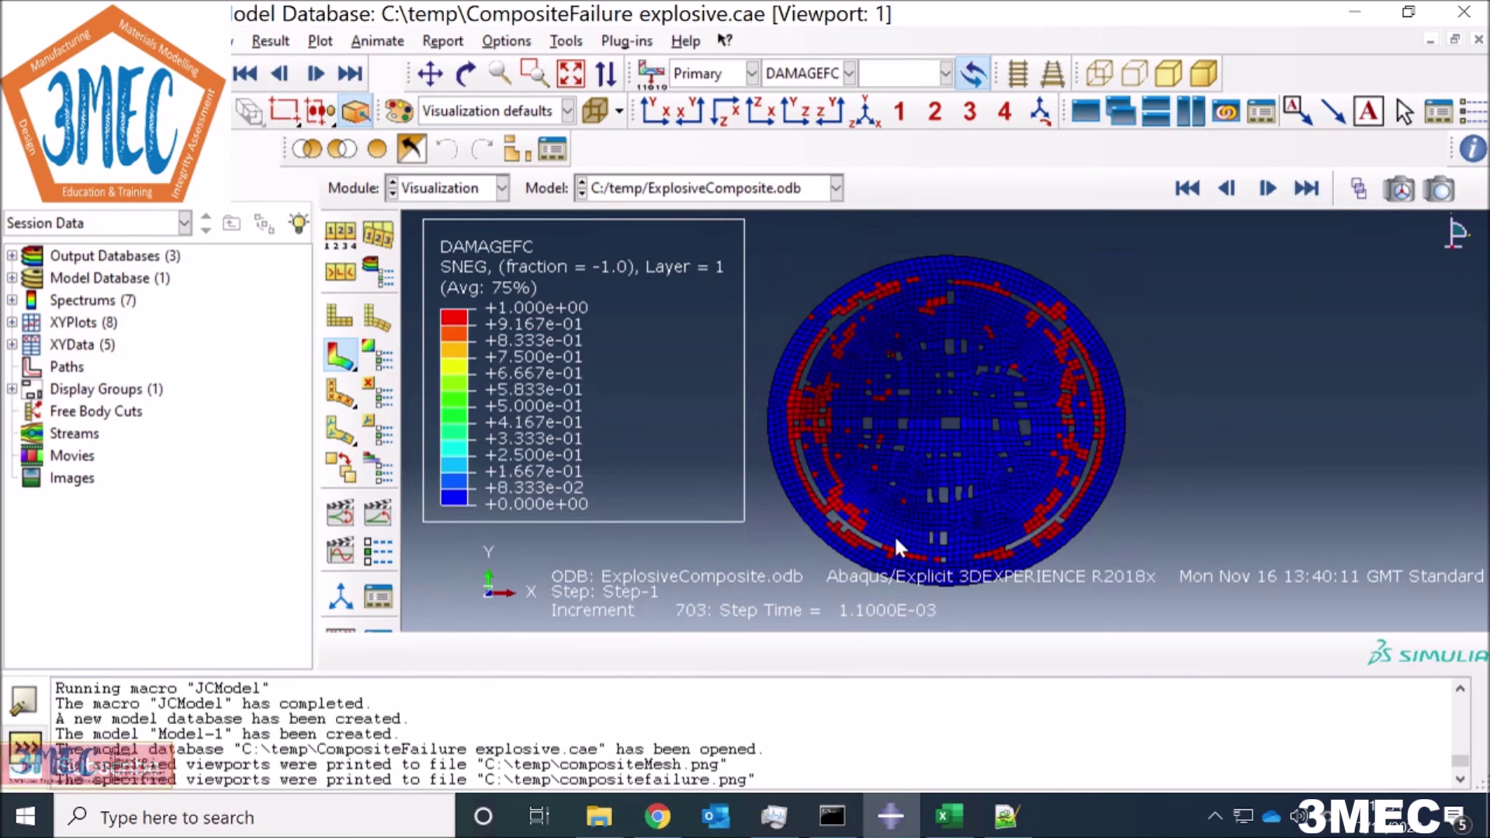
pyautogui.click(850, 73)
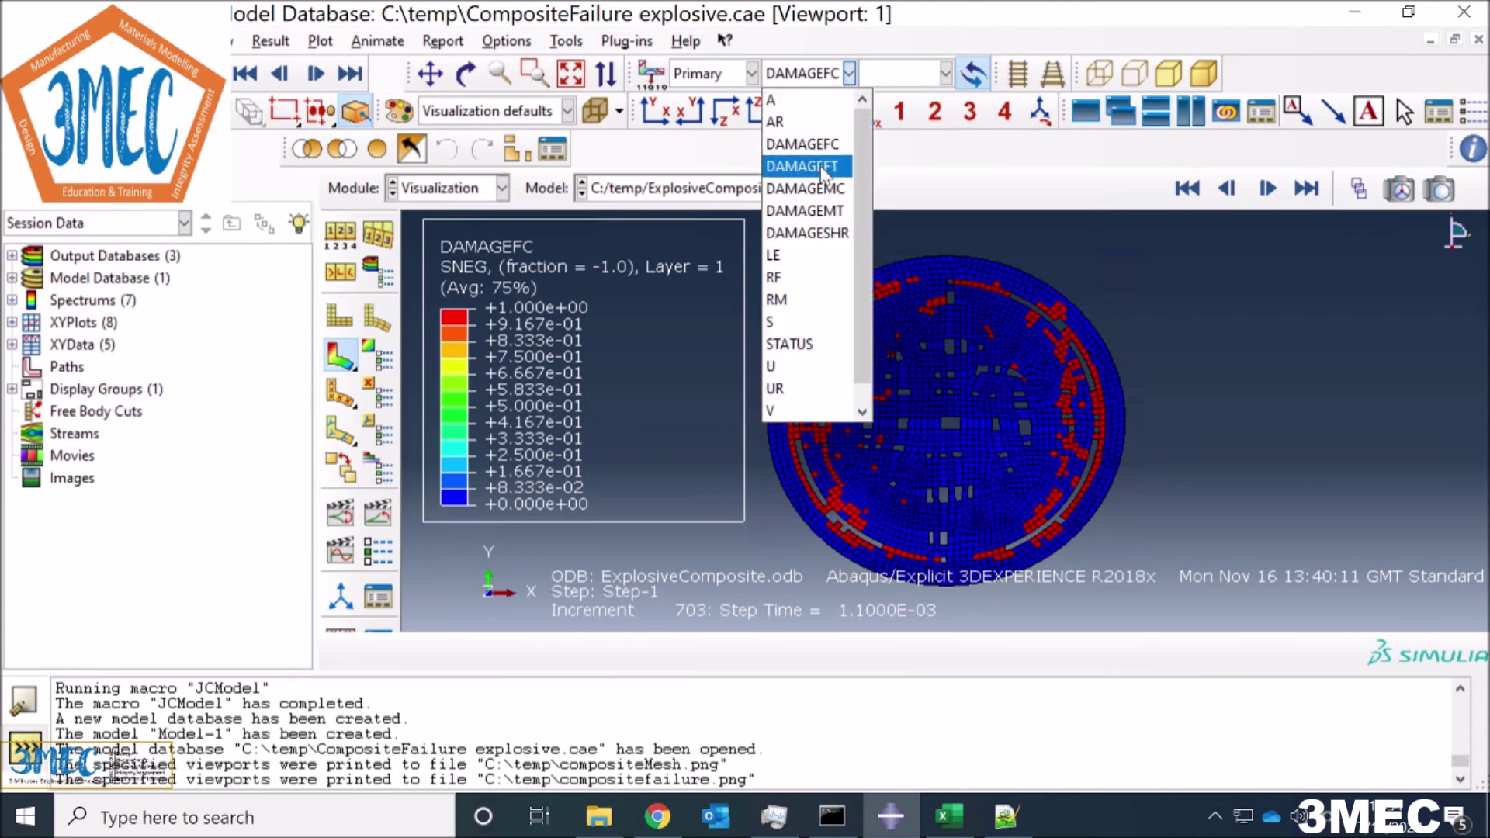
pyautogui.click(807, 155)
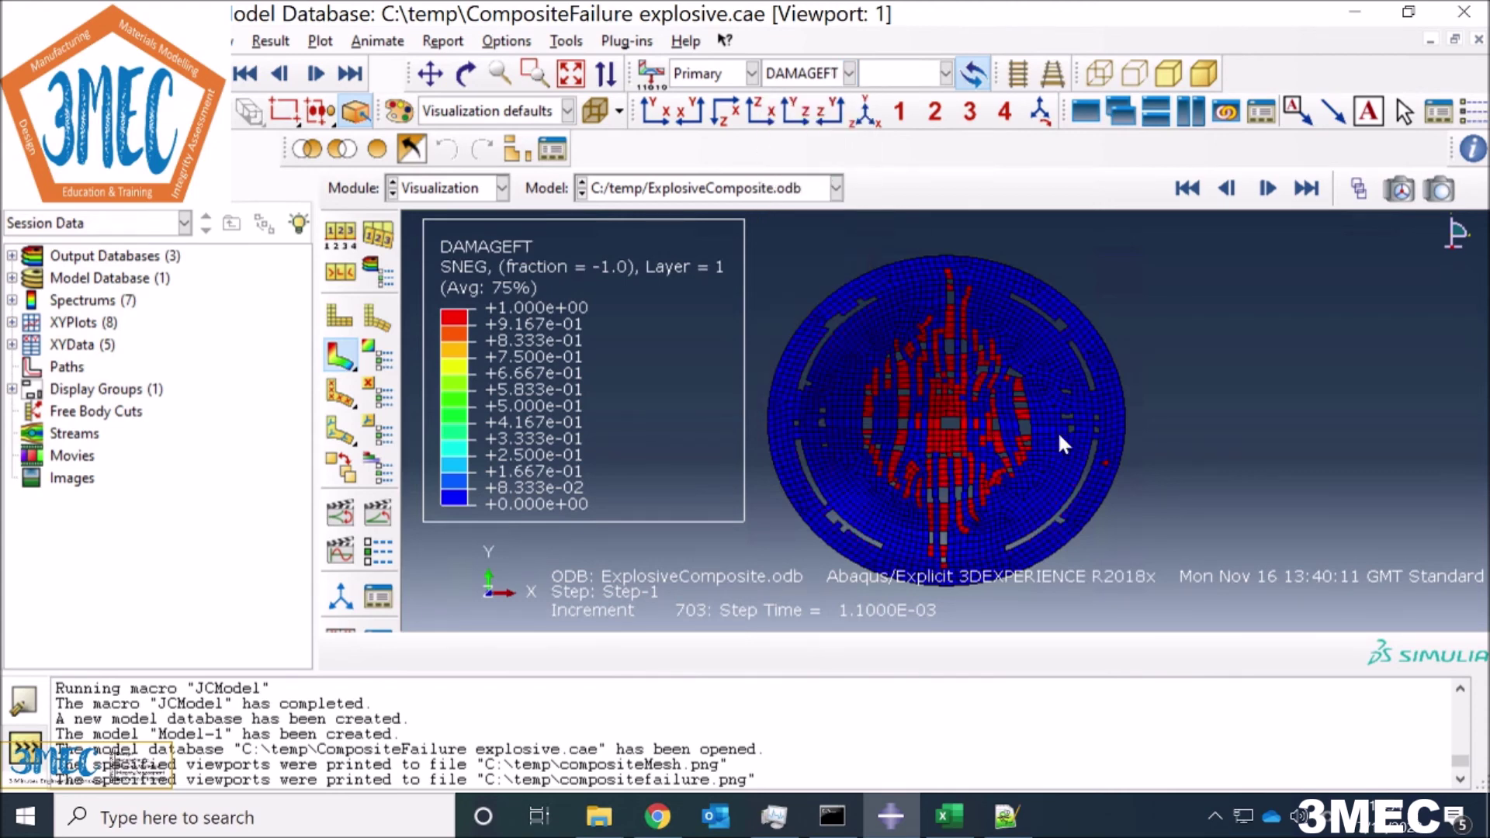
pyautogui.click(850, 73)
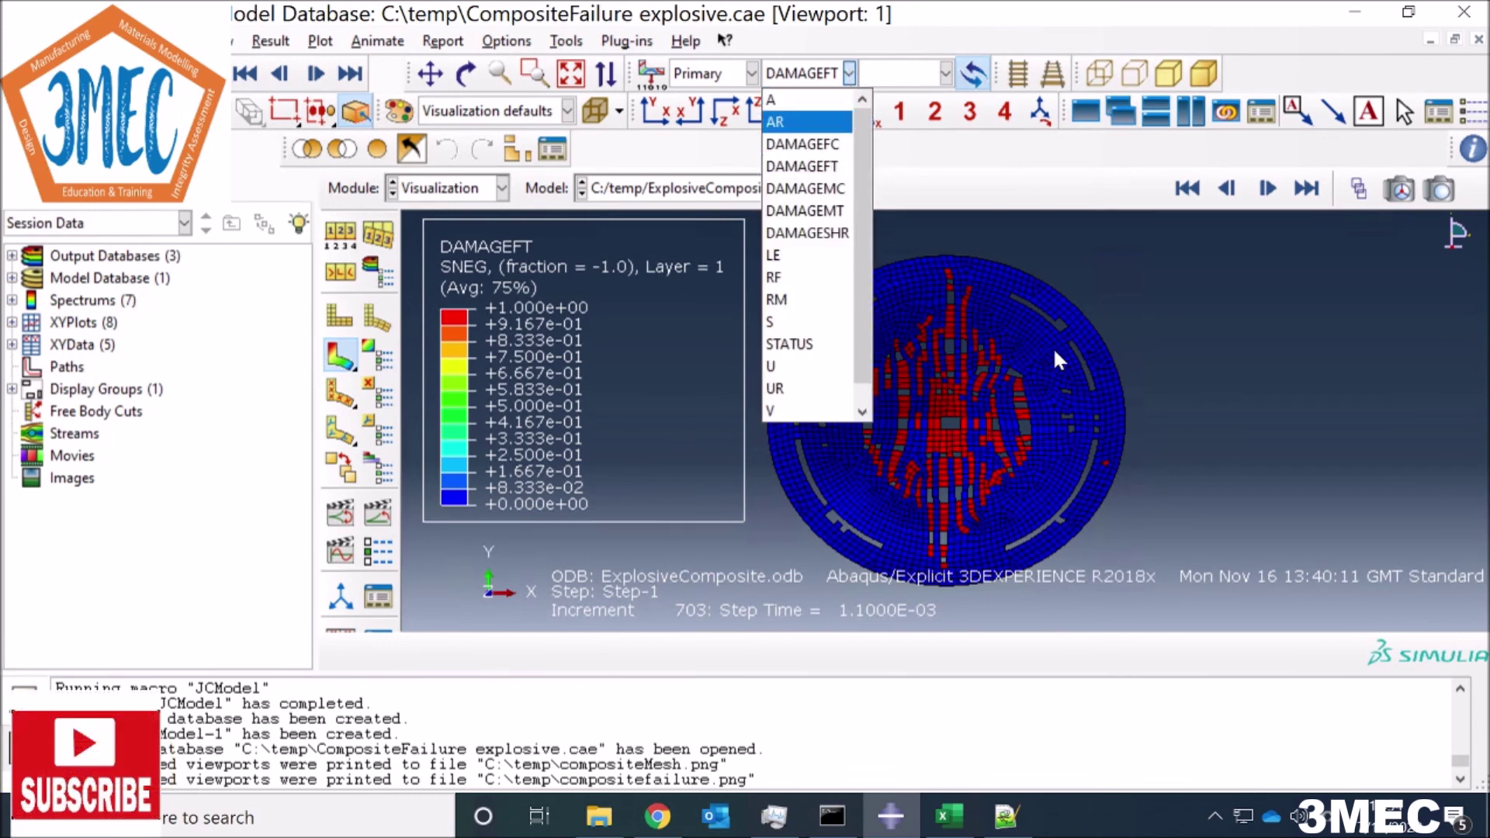
pyautogui.click(811, 189)
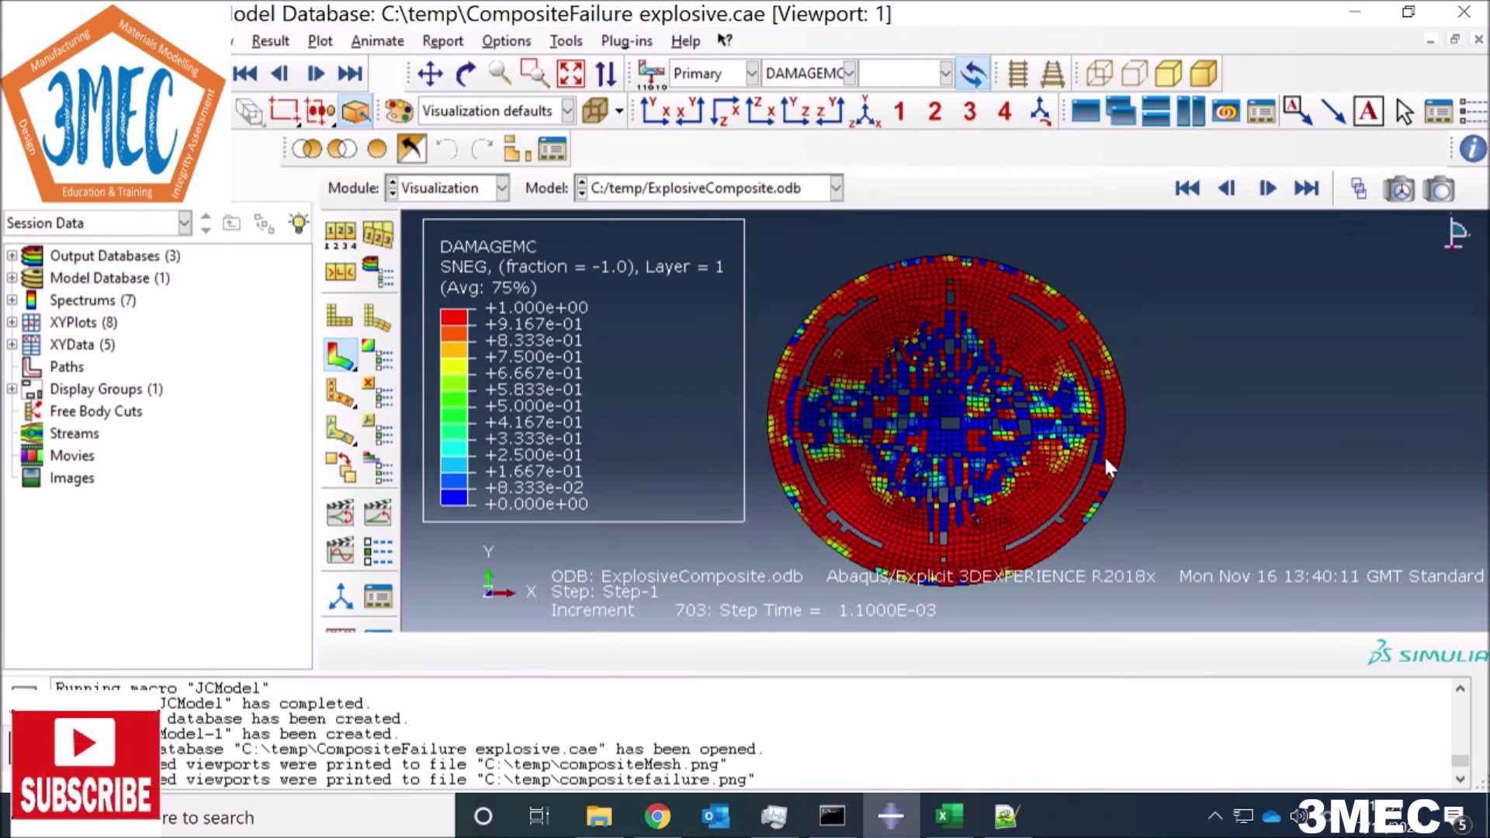
pyautogui.click(832, 75)
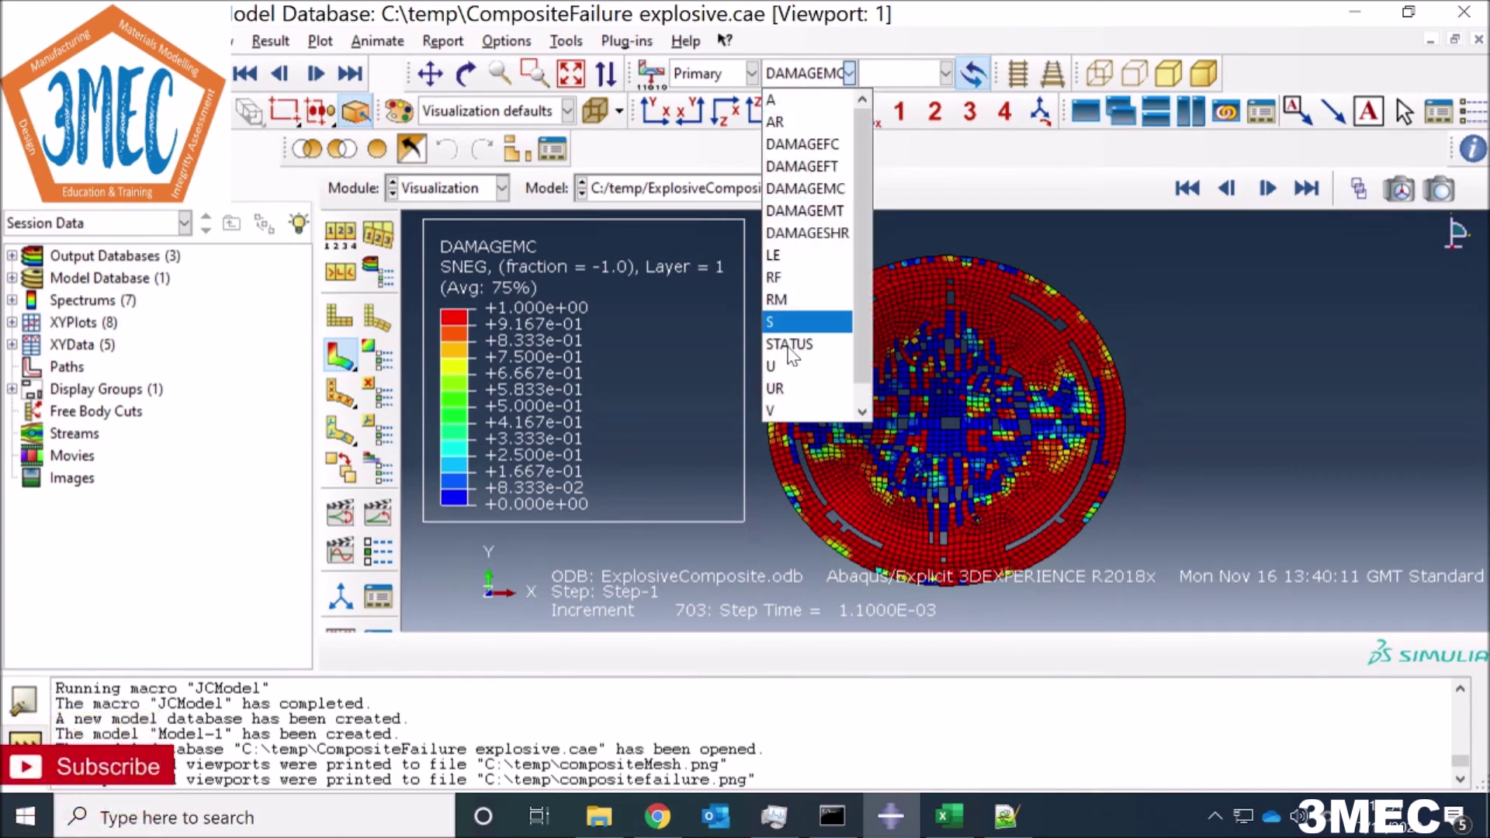
pyautogui.click(1238, 311)
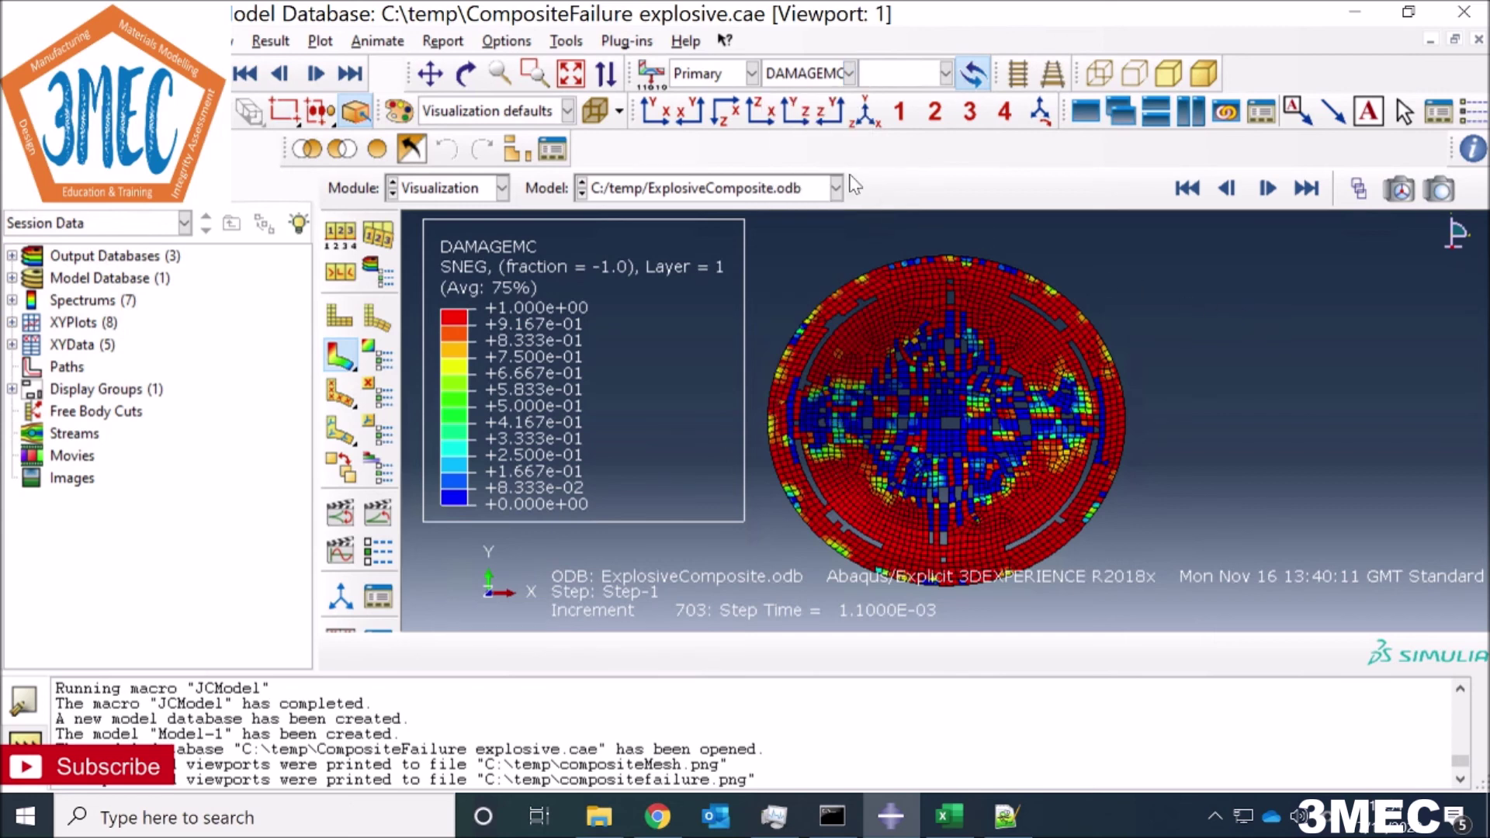
# Step: Orbit the disk into an isometric view to inspect the DAMAGEMC contour
pyautogui.keyDown('ctrl'); pyautogui.keyDown('alt'); pyautogui.moveTo(1238, 310); pyautogui.dragTo(882, 465); pyautogui.keyUp('alt'); pyautogui.keyUp('ctrl')
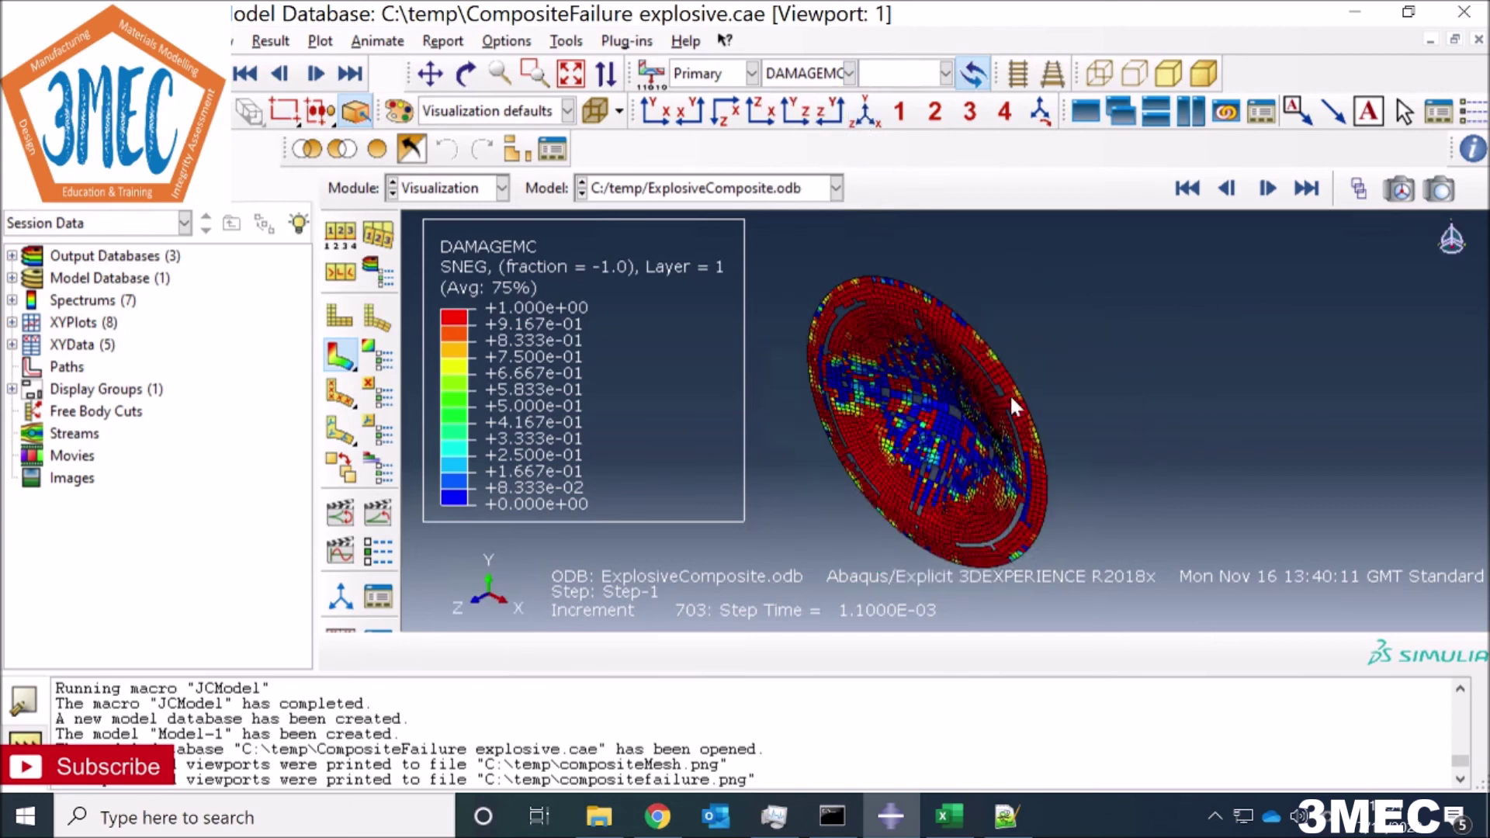